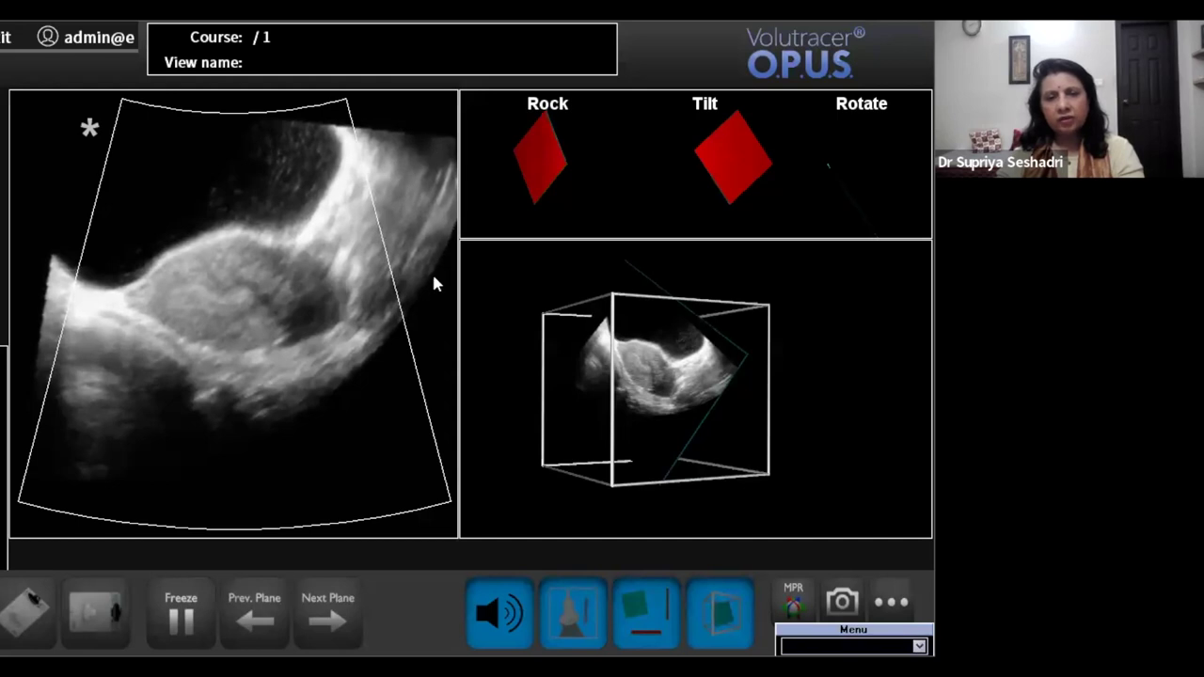
Step: Sweep the scan plane through the transabdominal volume to examine the uterus beneath the bladder
scroll(379, 314, down, 3)
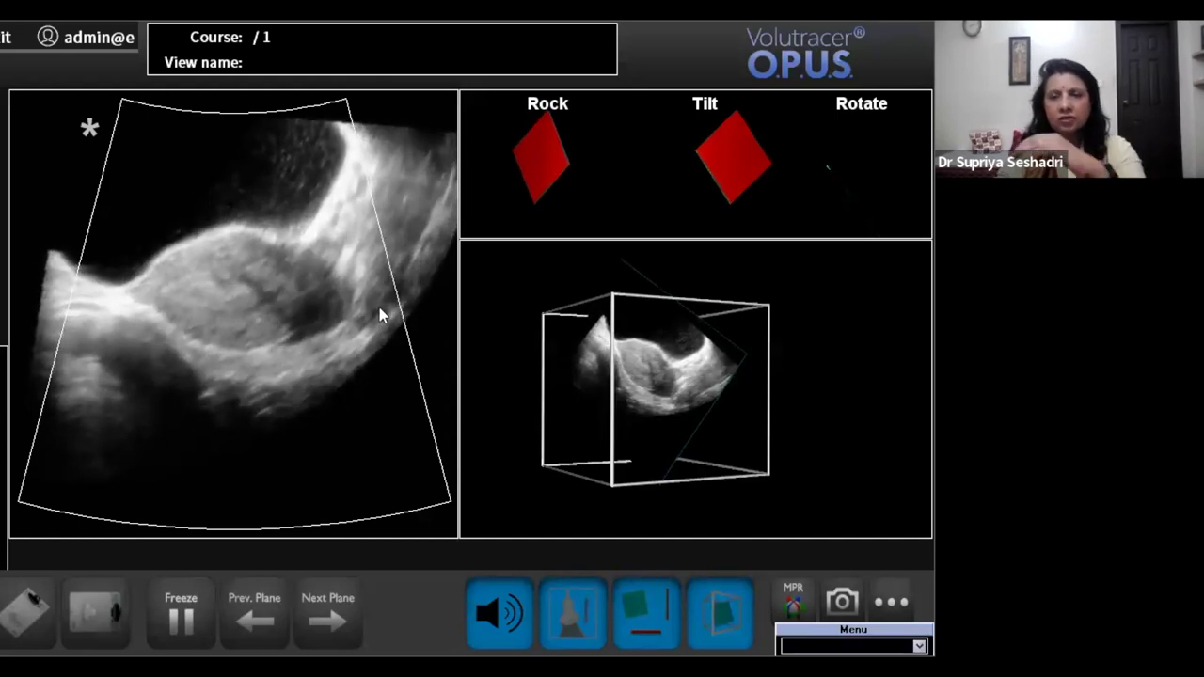
scroll(304, 273, down, 3)
scroll(323, 316, down, 4)
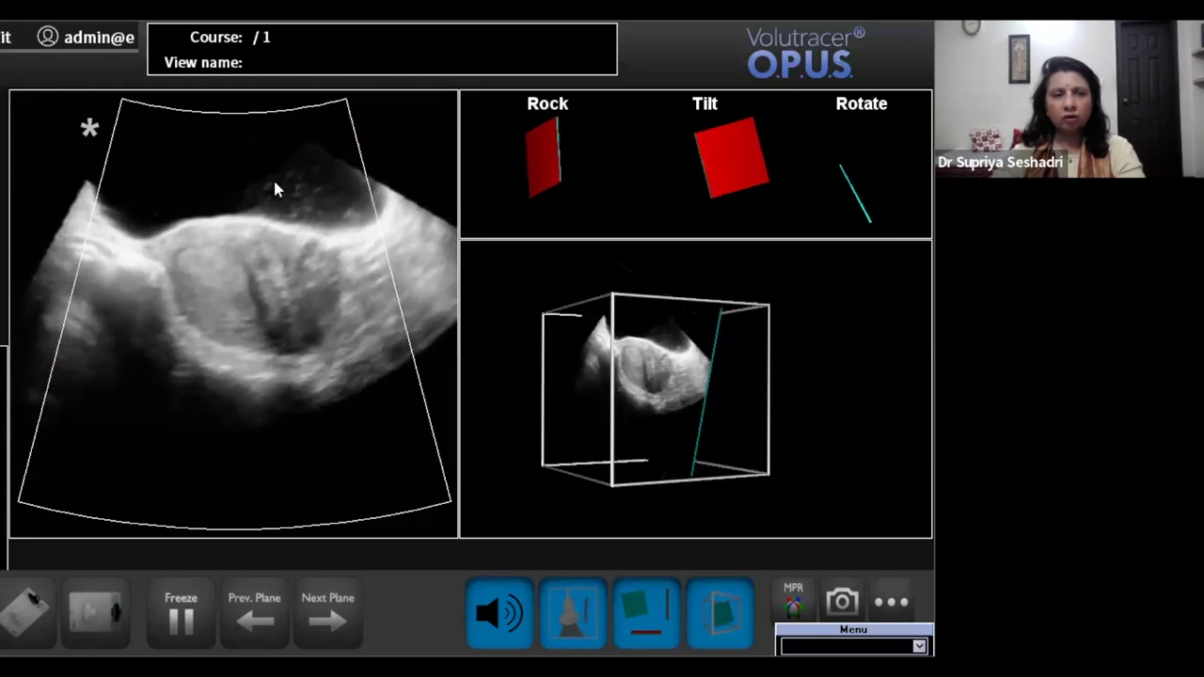
Step: Load the "4 ovary" volume from the TAS vols folder
key(space)
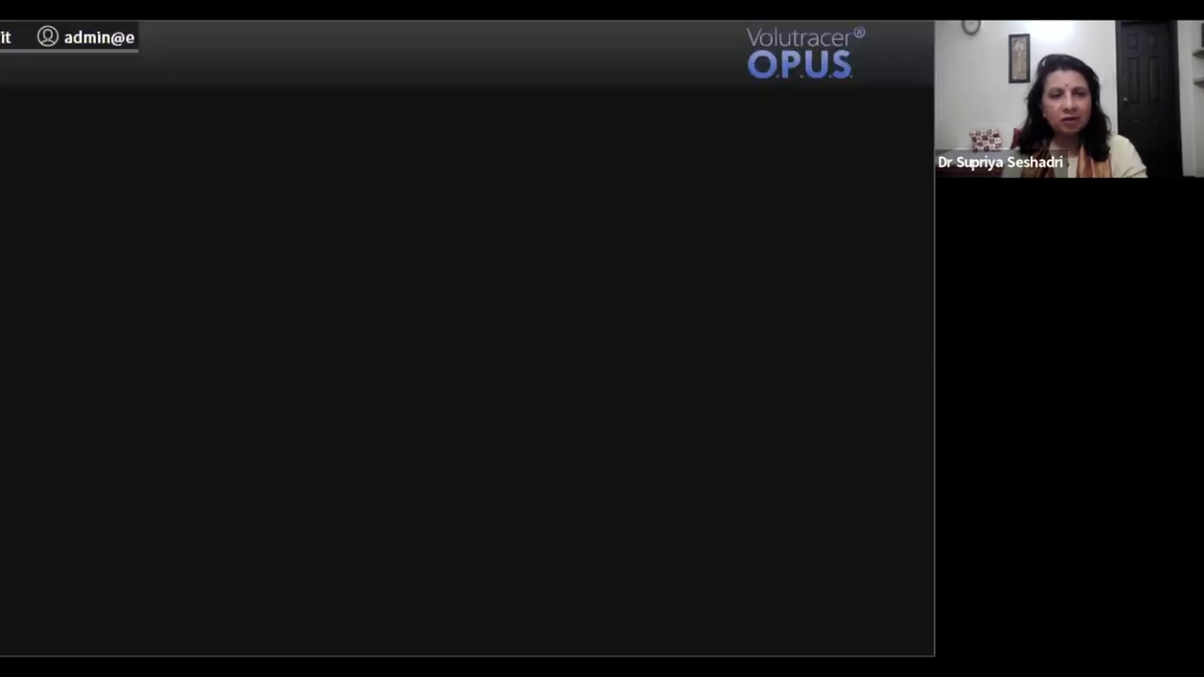
click(189, 287)
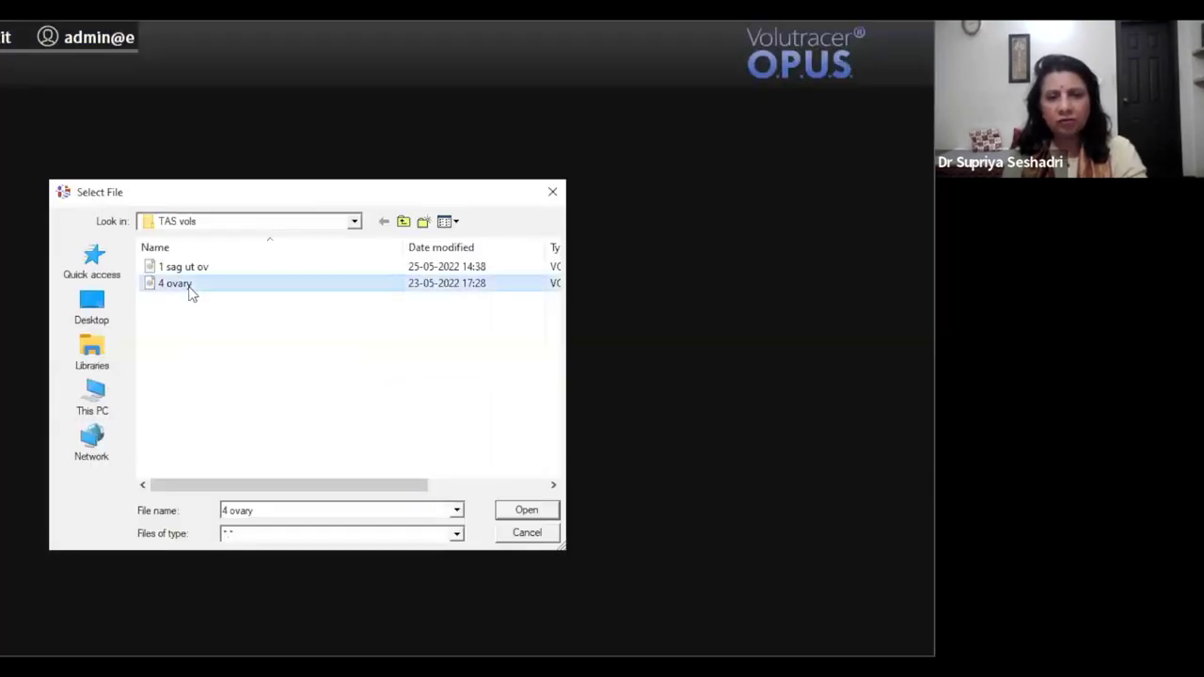
click(525, 511)
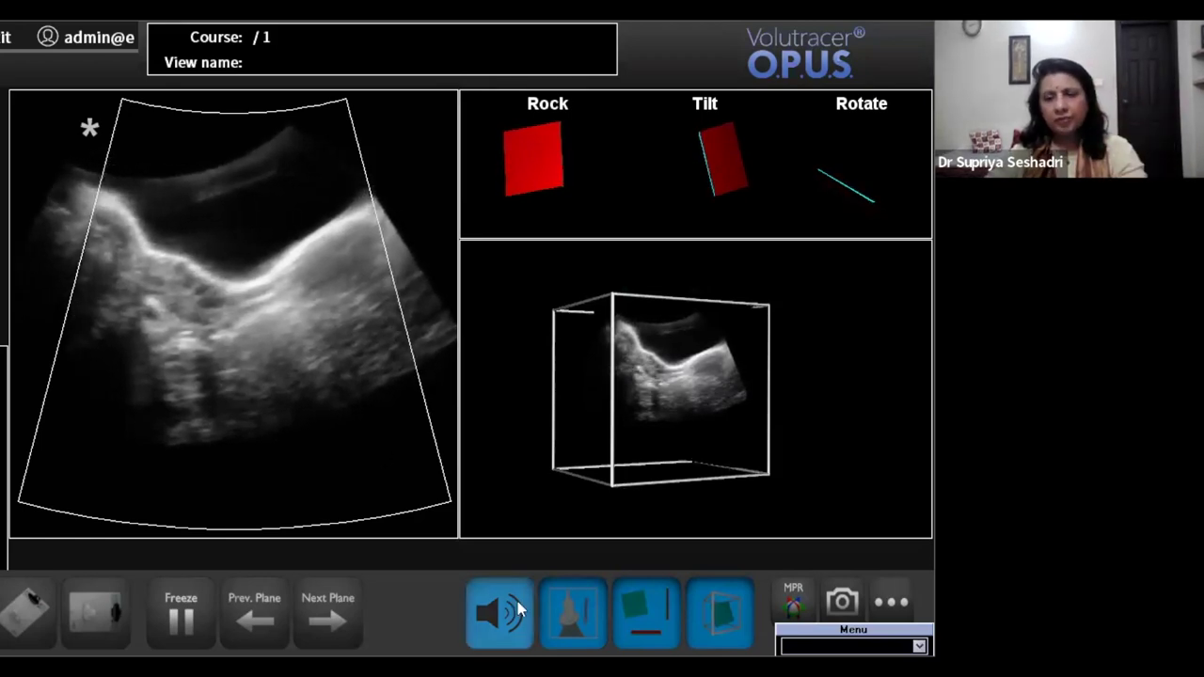
Step: Magnify the ovary image by three zoom levels, and reduce it again by one level
click(890, 602)
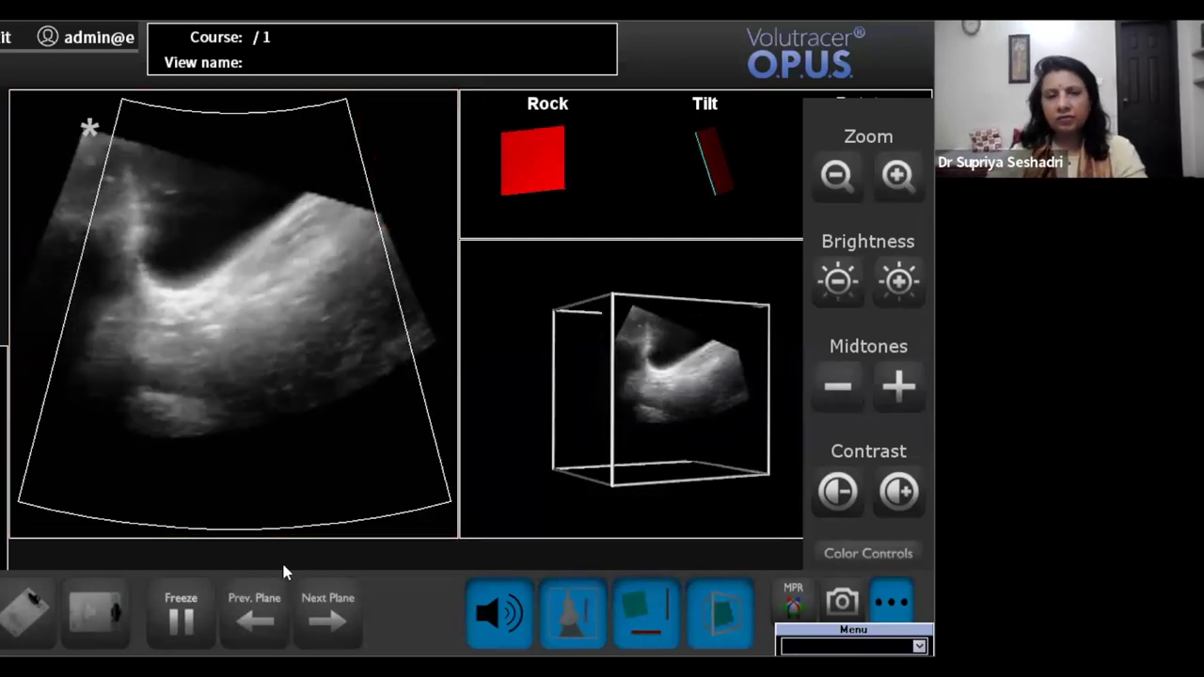
click(898, 174)
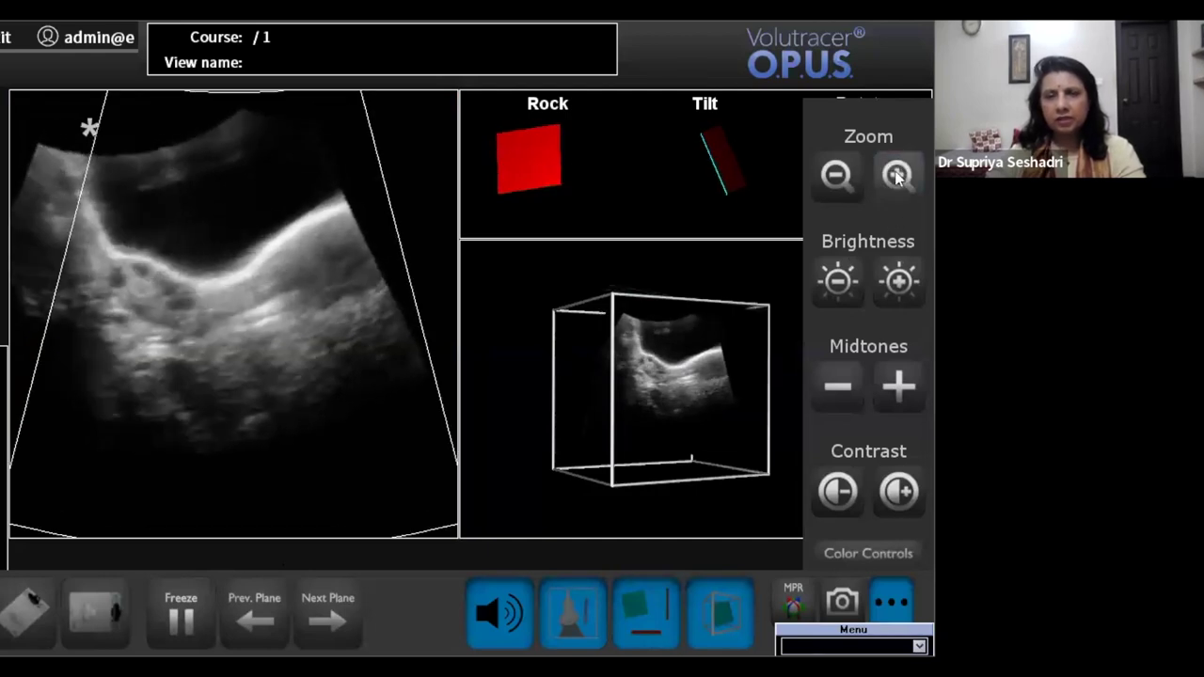
click(898, 176)
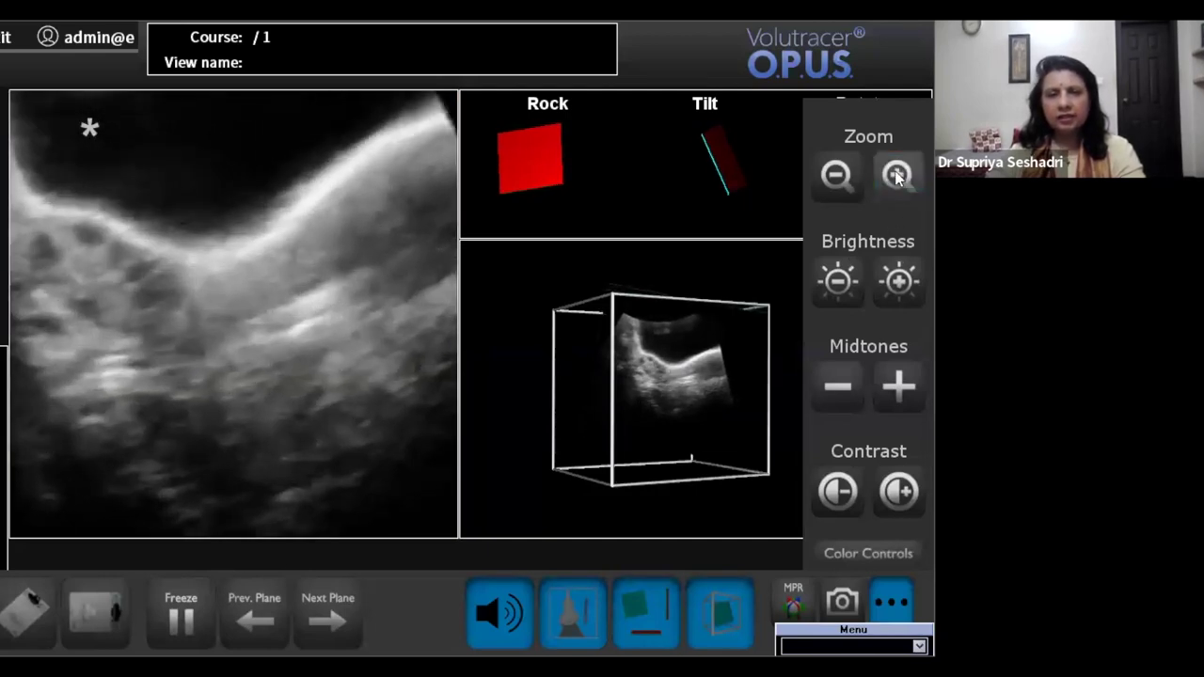
click(896, 176)
click(836, 176)
Step: Lower the brightness of the ovary image by two levels and raise its contrast by one level
click(839, 282)
click(839, 284)
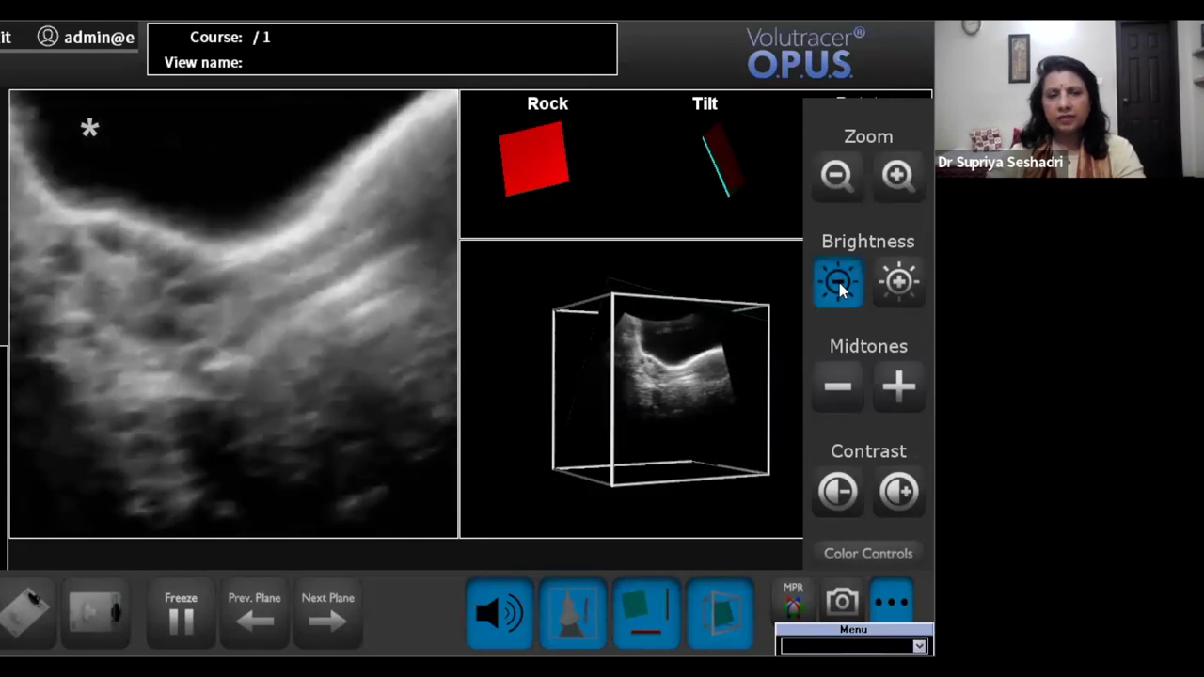
click(908, 509)
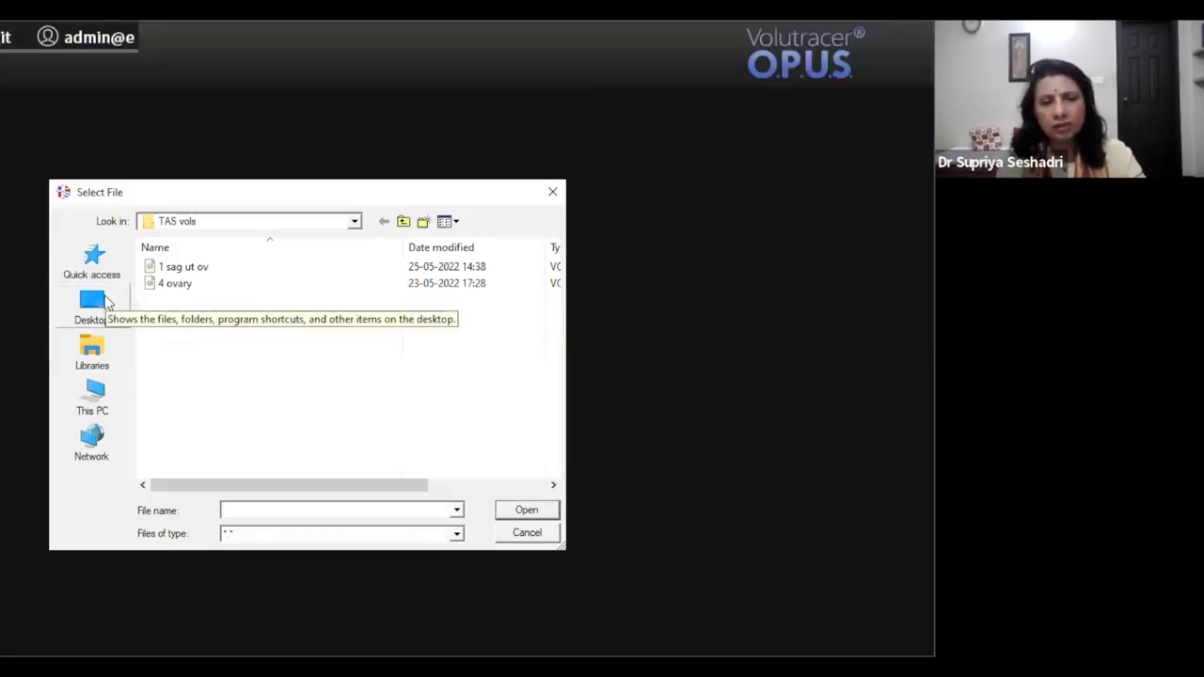
Step: Open the second volume in the "1. BASIC PELVIC ANATOMY" folder of DAY 1 VOLS BG on the HP x303w (E:) drive
click(103, 303)
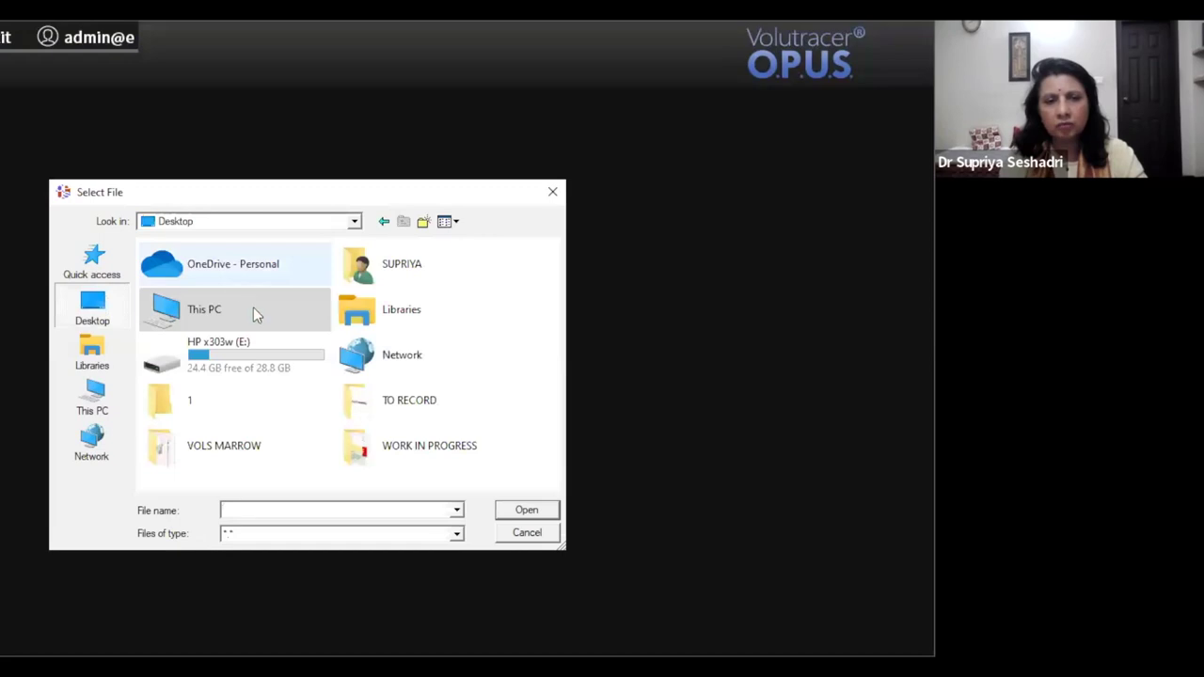
double_click(270, 440)
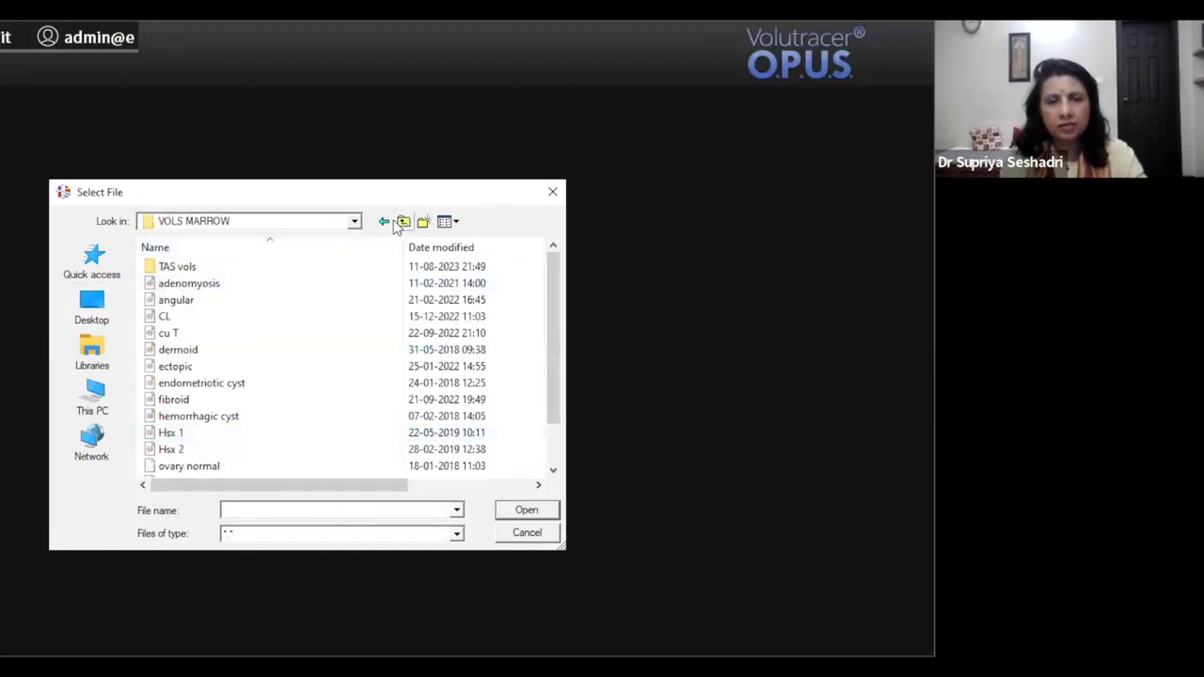
click(92, 398)
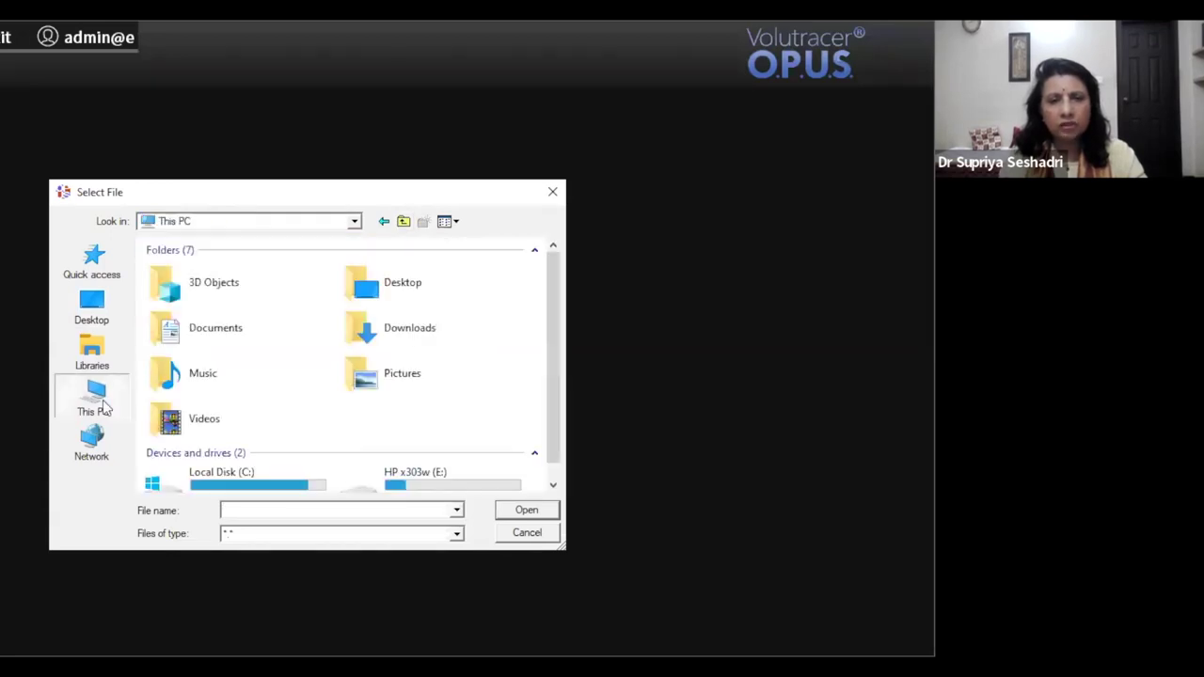
scroll(334, 400, down, 1)
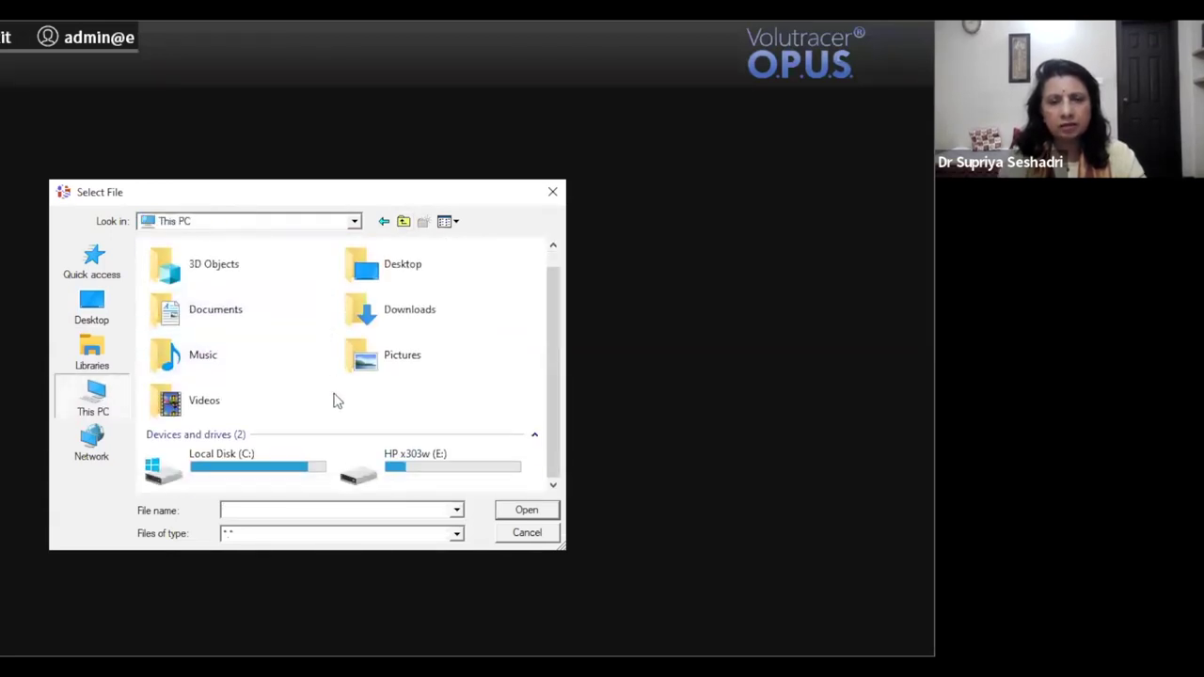
double_click(416, 459)
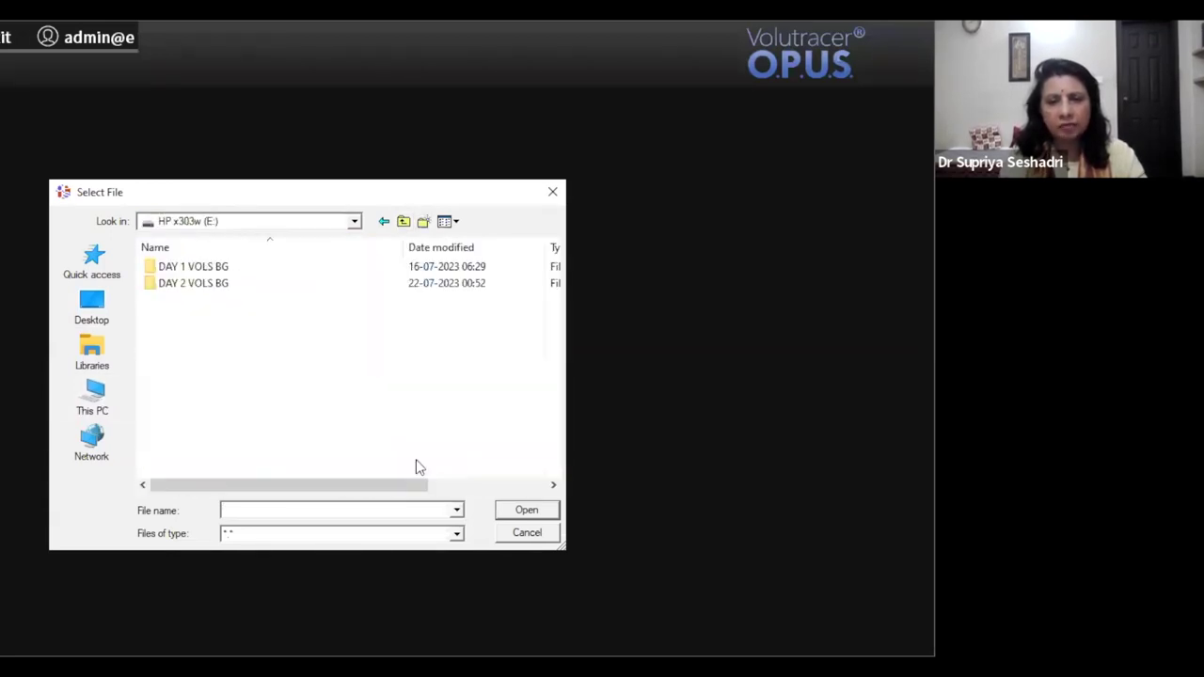
double_click(223, 267)
click(235, 268)
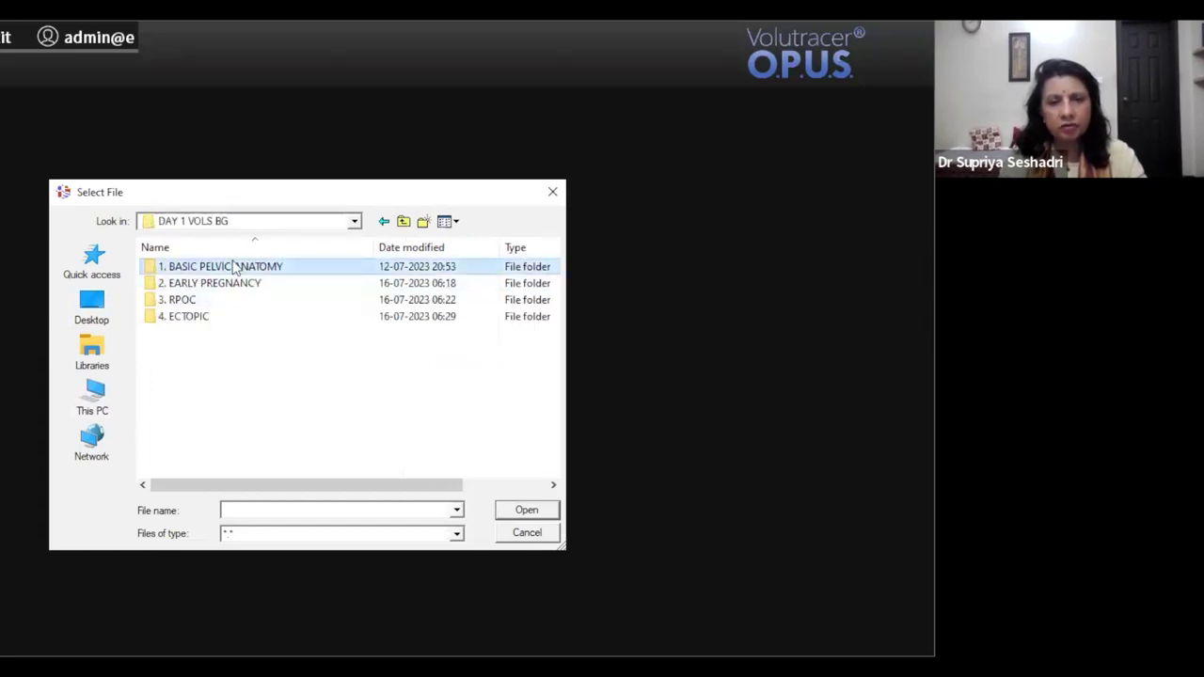
double_click(235, 270)
double_click(194, 282)
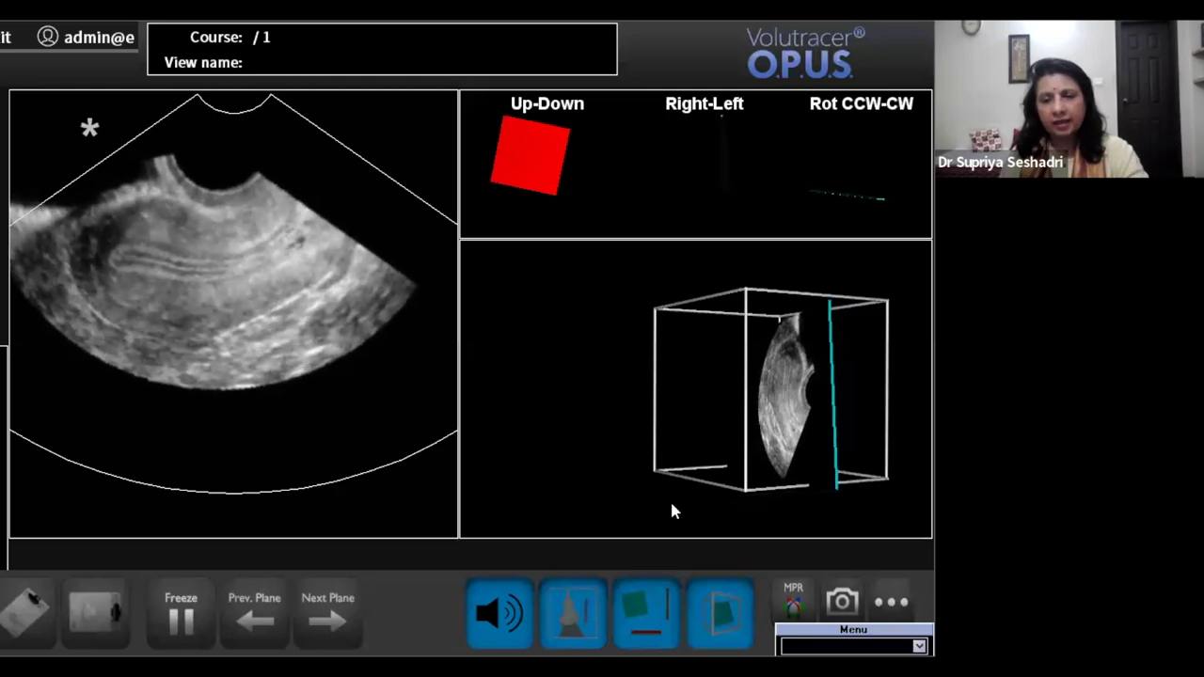
Step: Magnify the sagittal uterus image by one level, reducing its brightness and increasing its contrast
click(893, 603)
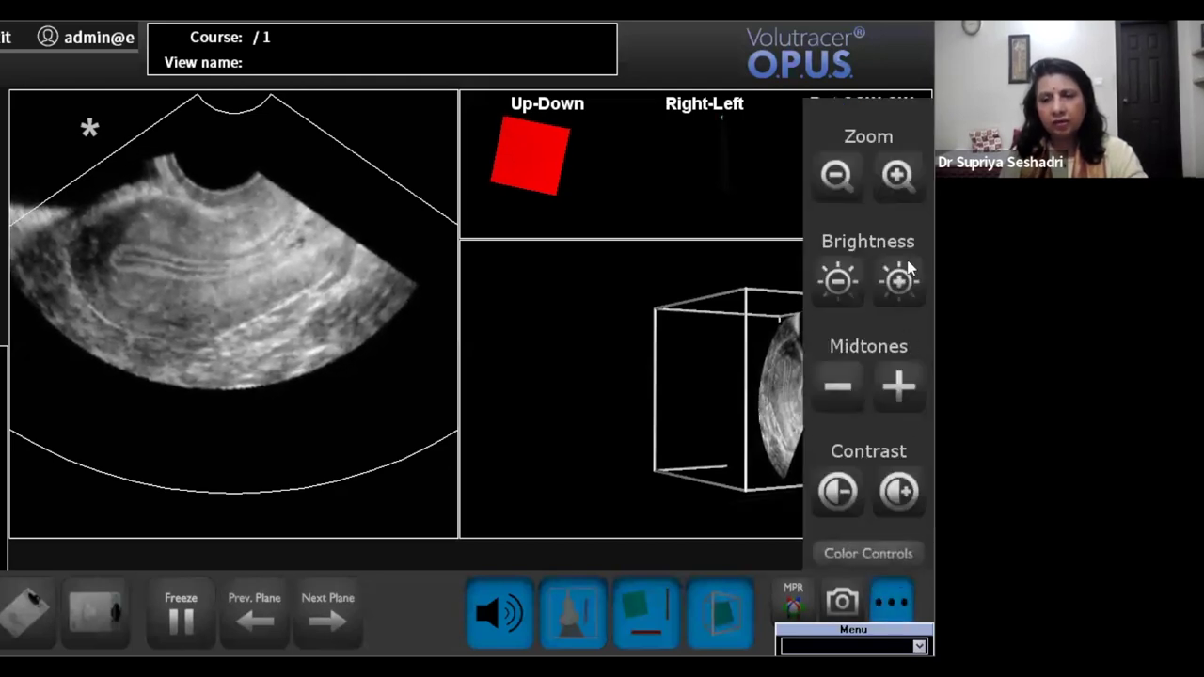
click(898, 175)
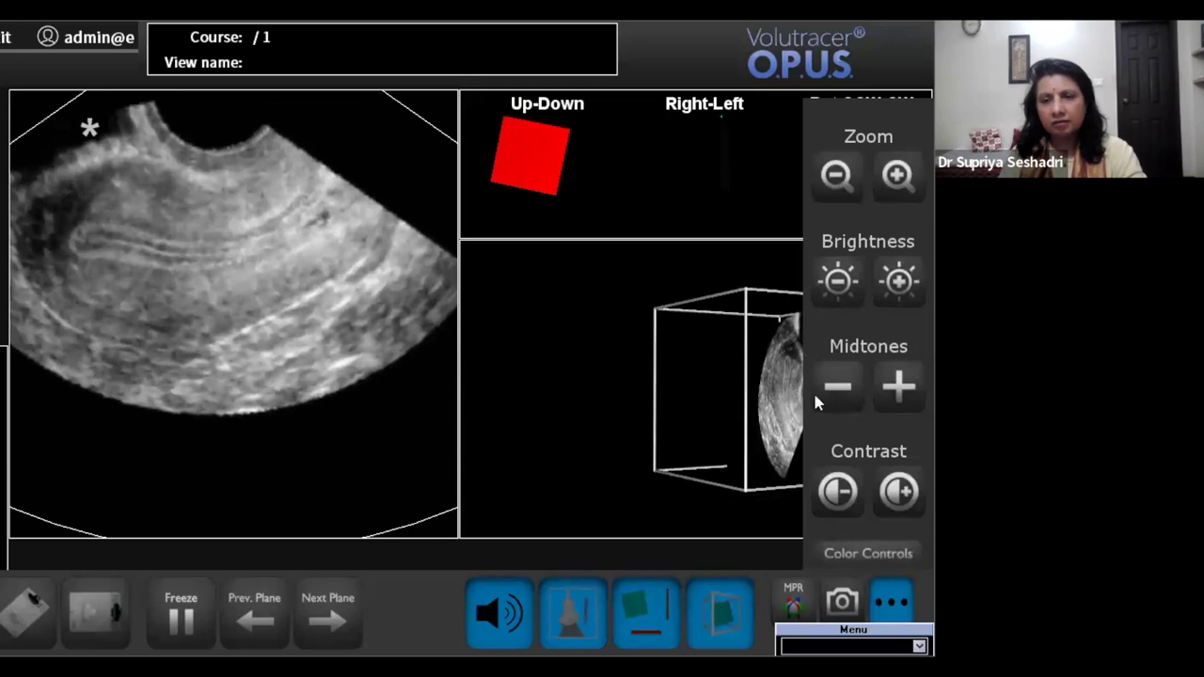
click(839, 279)
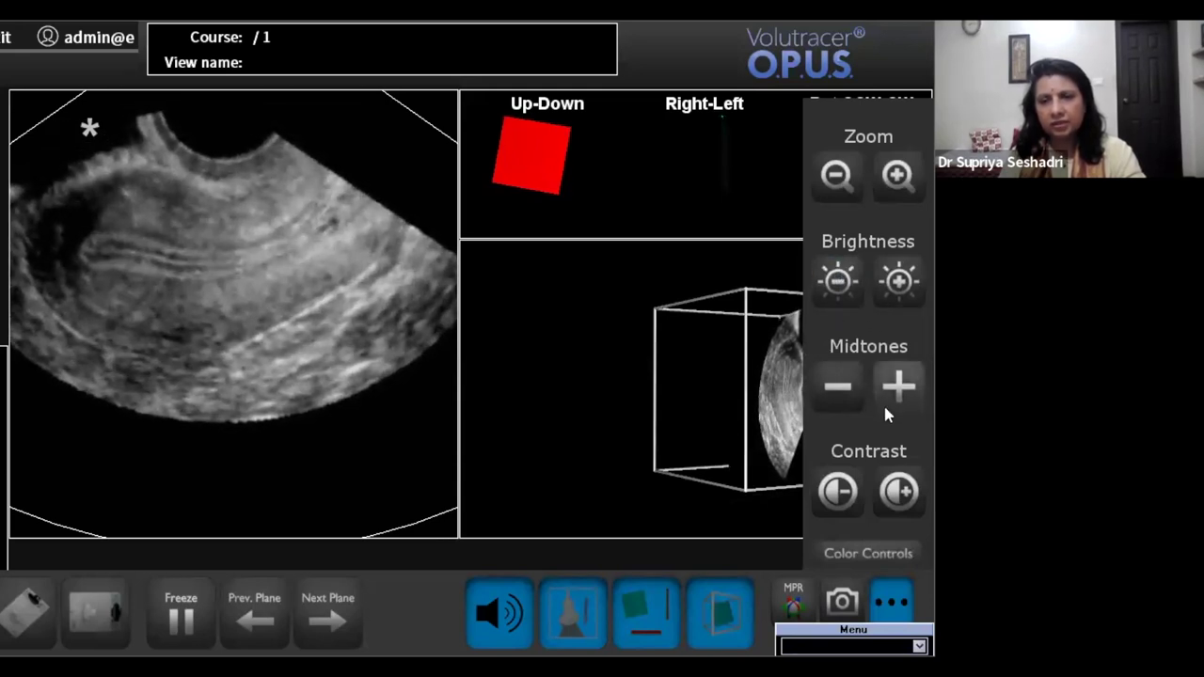
click(896, 492)
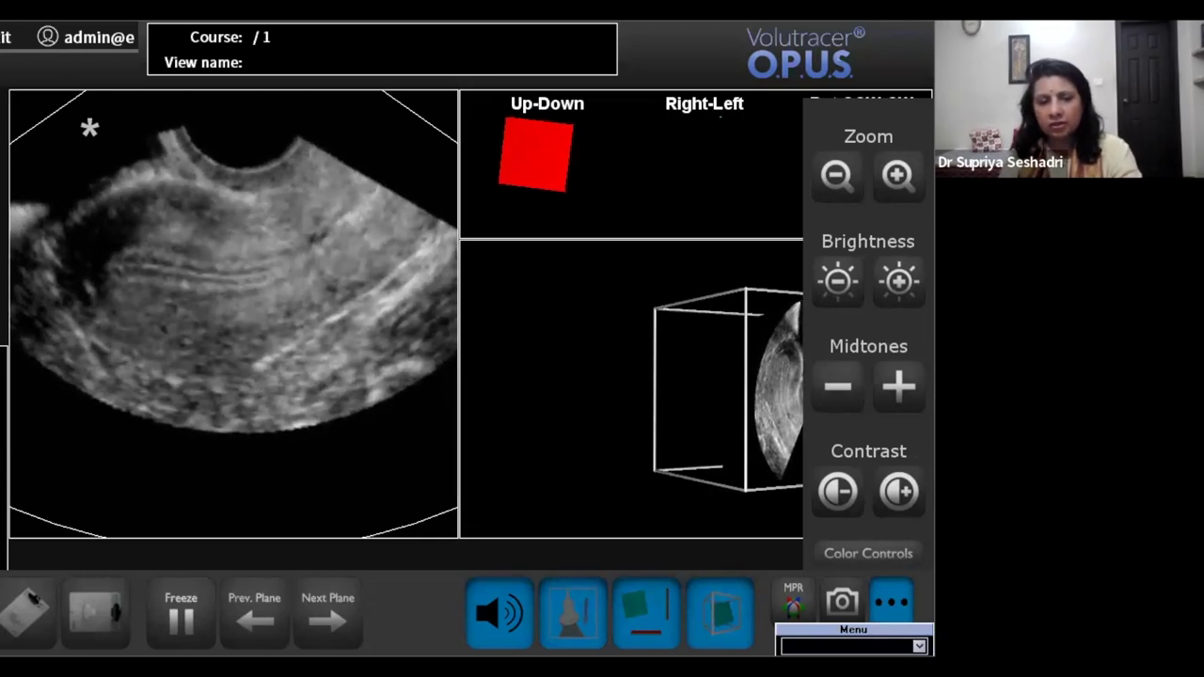
Step: Freeze the transverse plane of the uterus to examine the endometrium, and resume live scanning
click(180, 613)
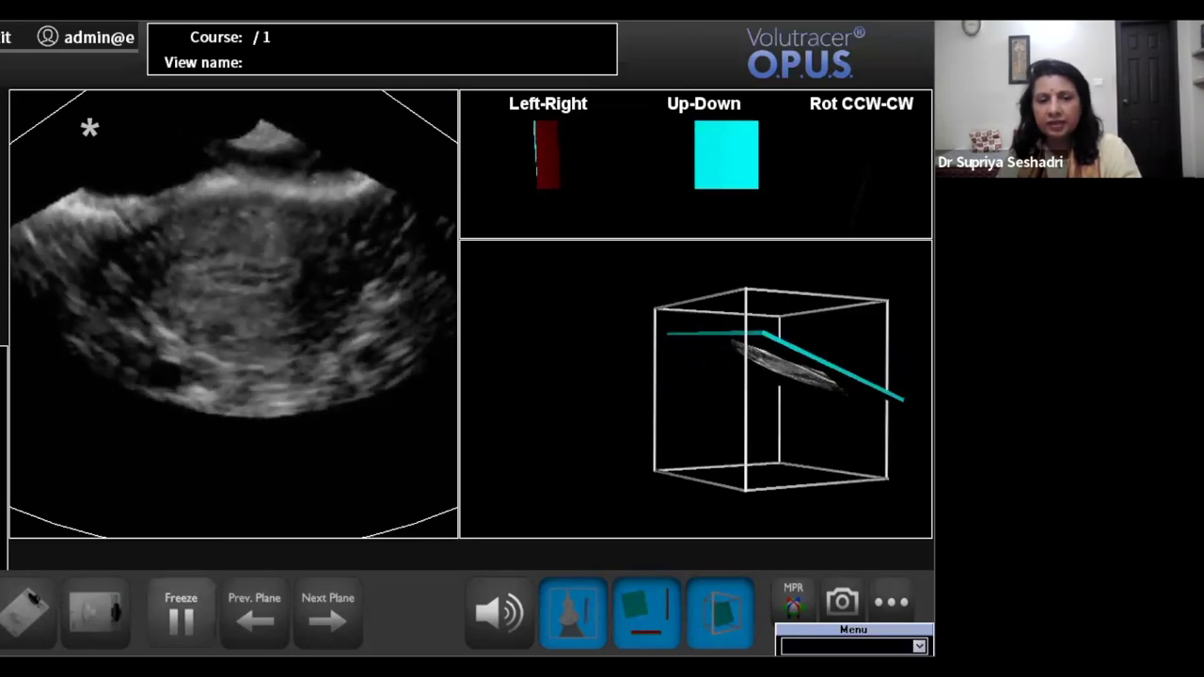
key(space)
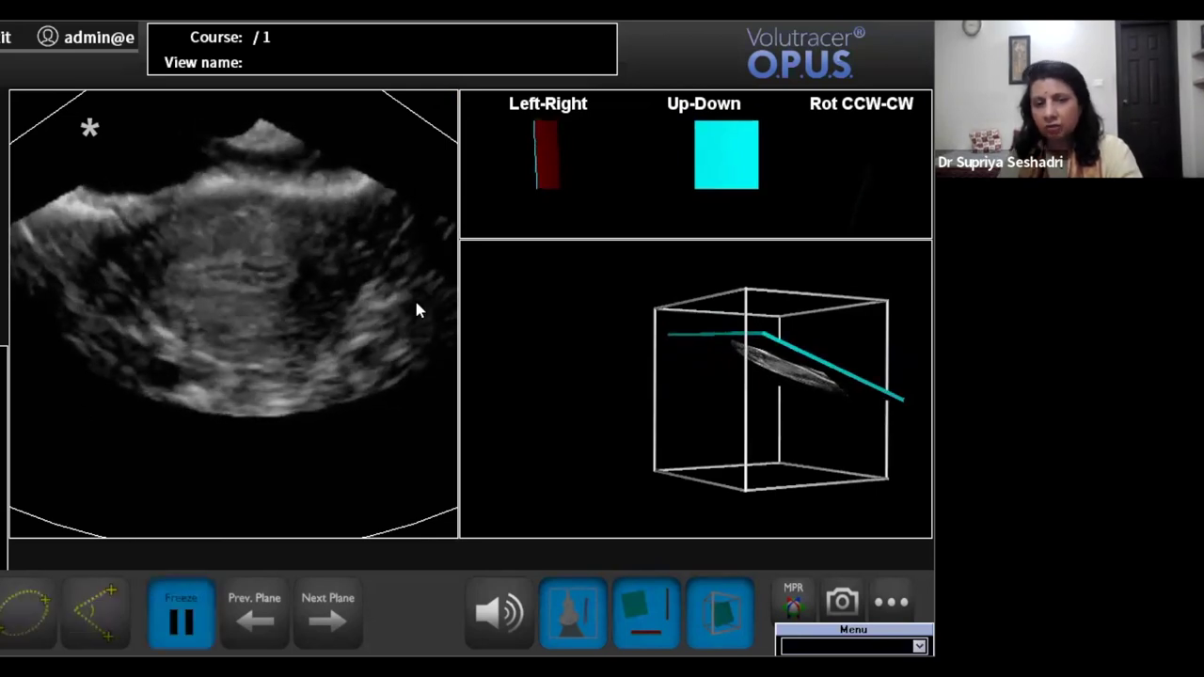
click(155, 613)
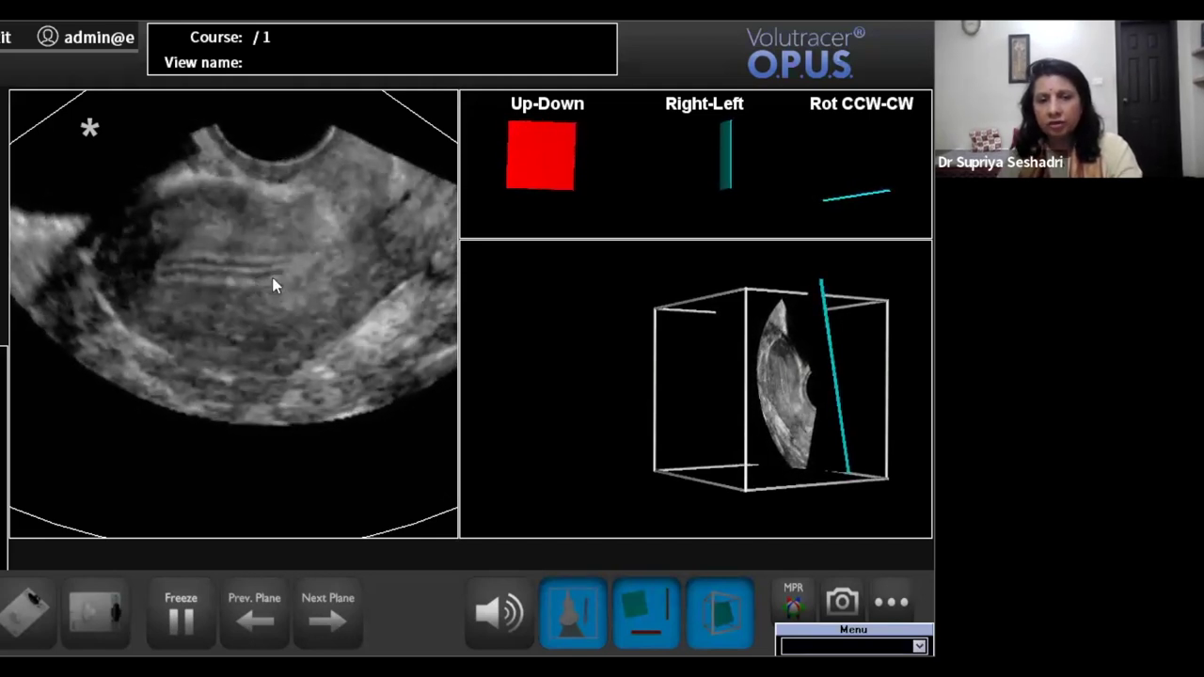
Step: Enlarge the sagittal uterus image so the endometrium fills the scan view
click(889, 599)
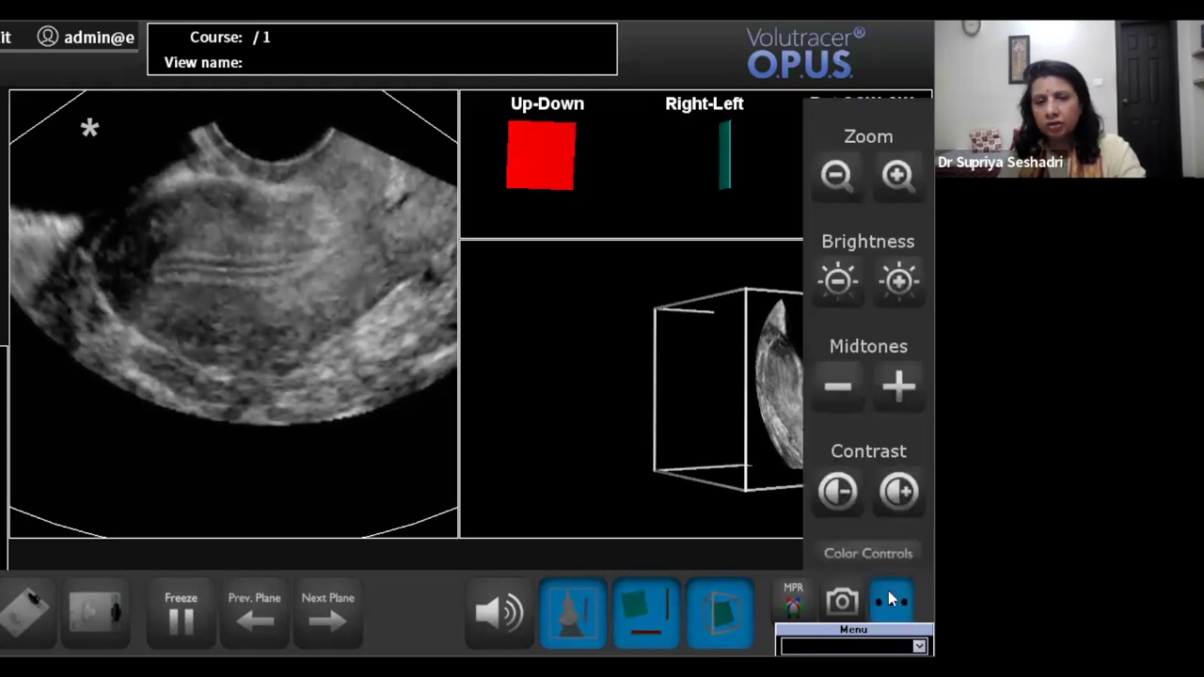
click(897, 179)
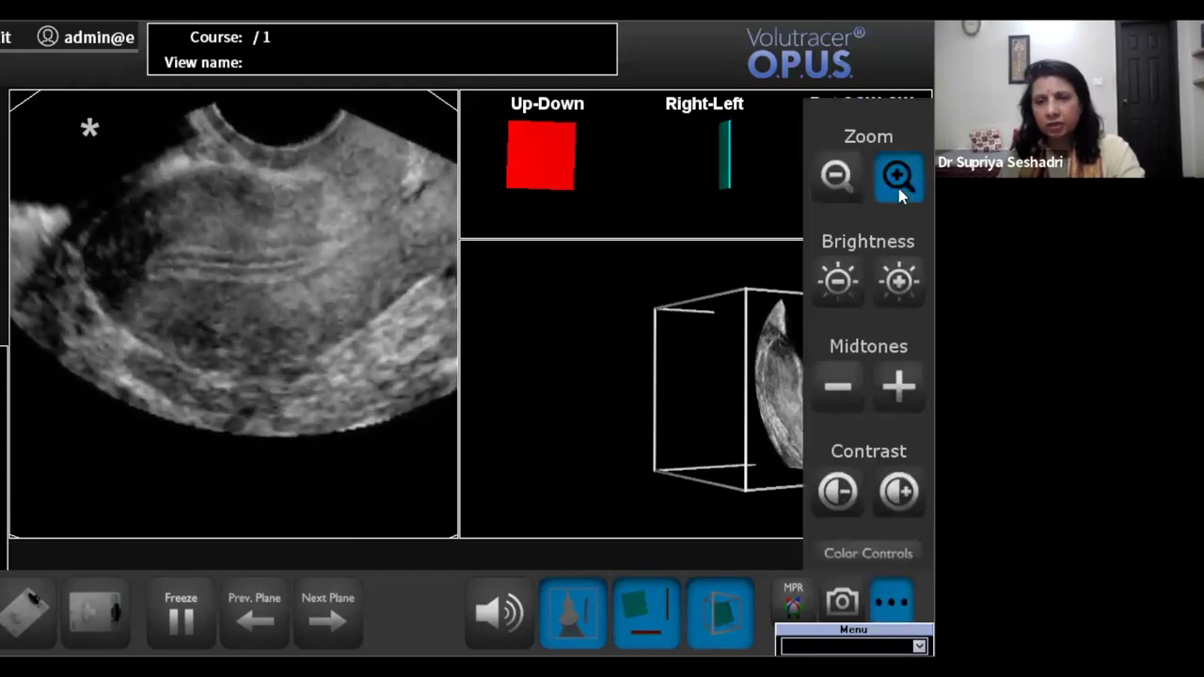
click(897, 179)
click(837, 175)
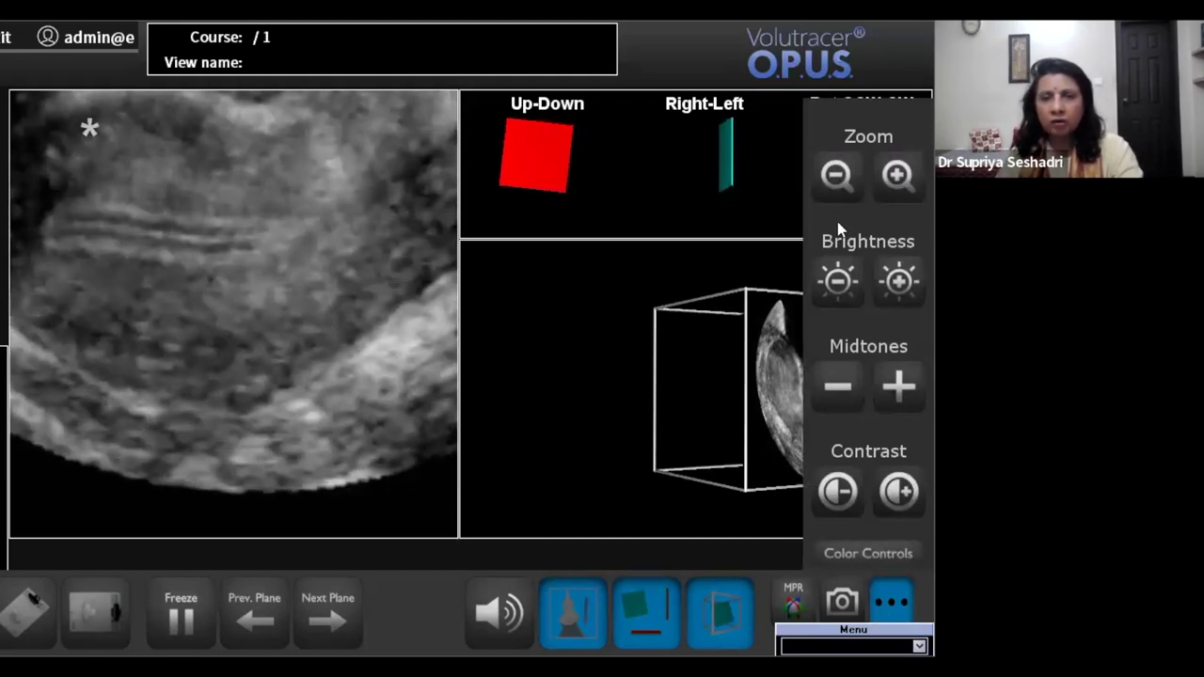
Step: Sweep the magnified sagittal plane across the uterus to examine the endometrial layers and midline
scroll(320, 227, down, 3)
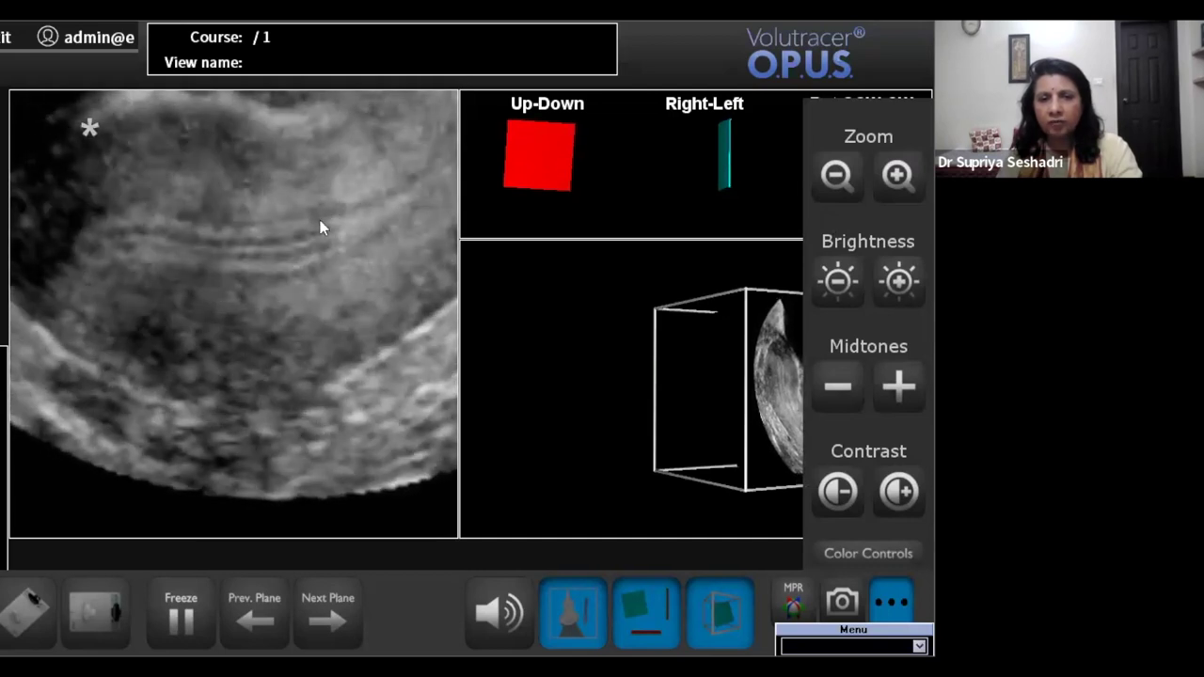
scroll(422, 188, down, 4)
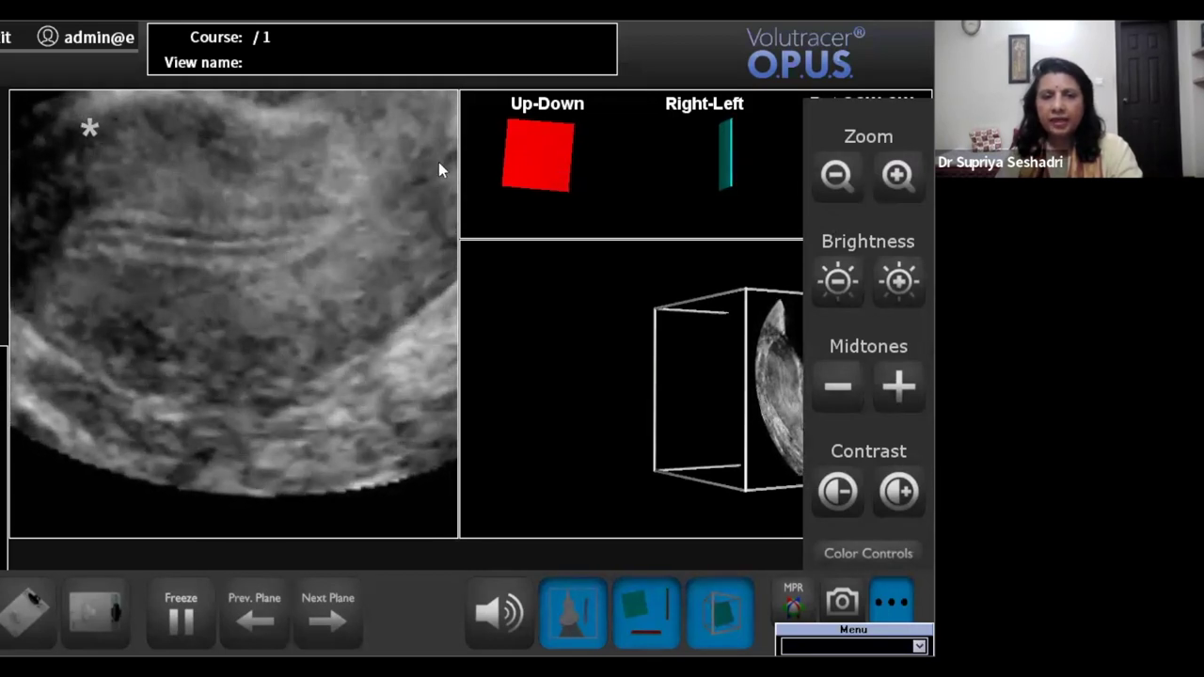
scroll(386, 244, down, 4)
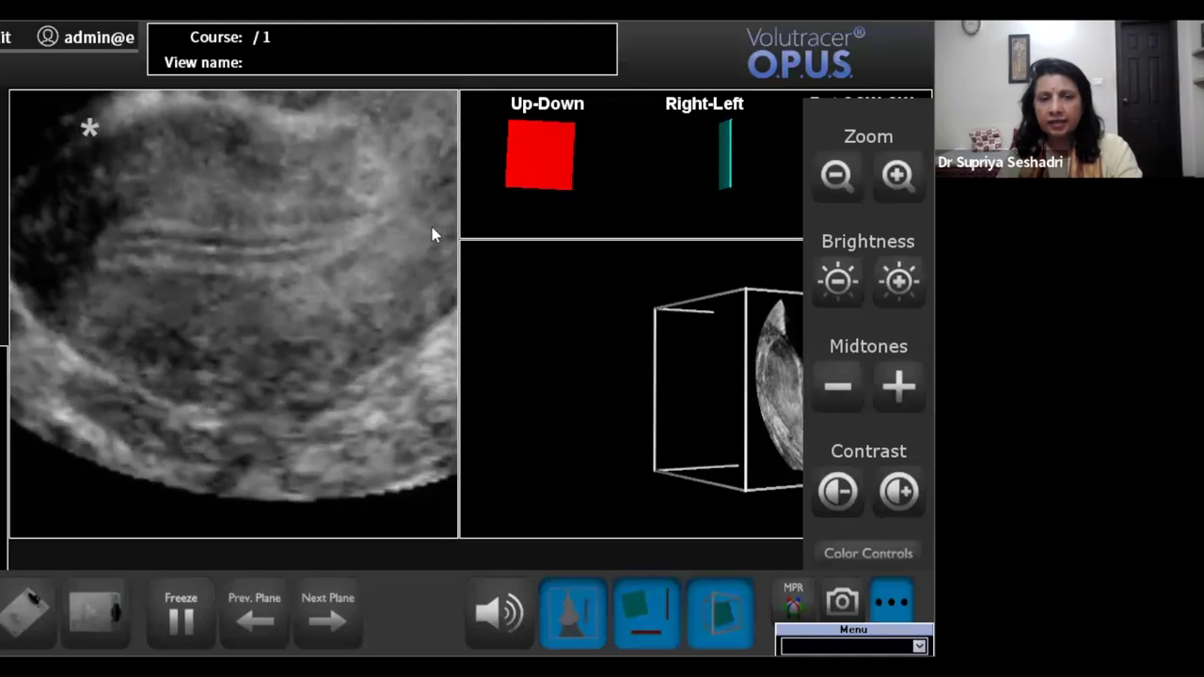
scroll(440, 164, down, 4)
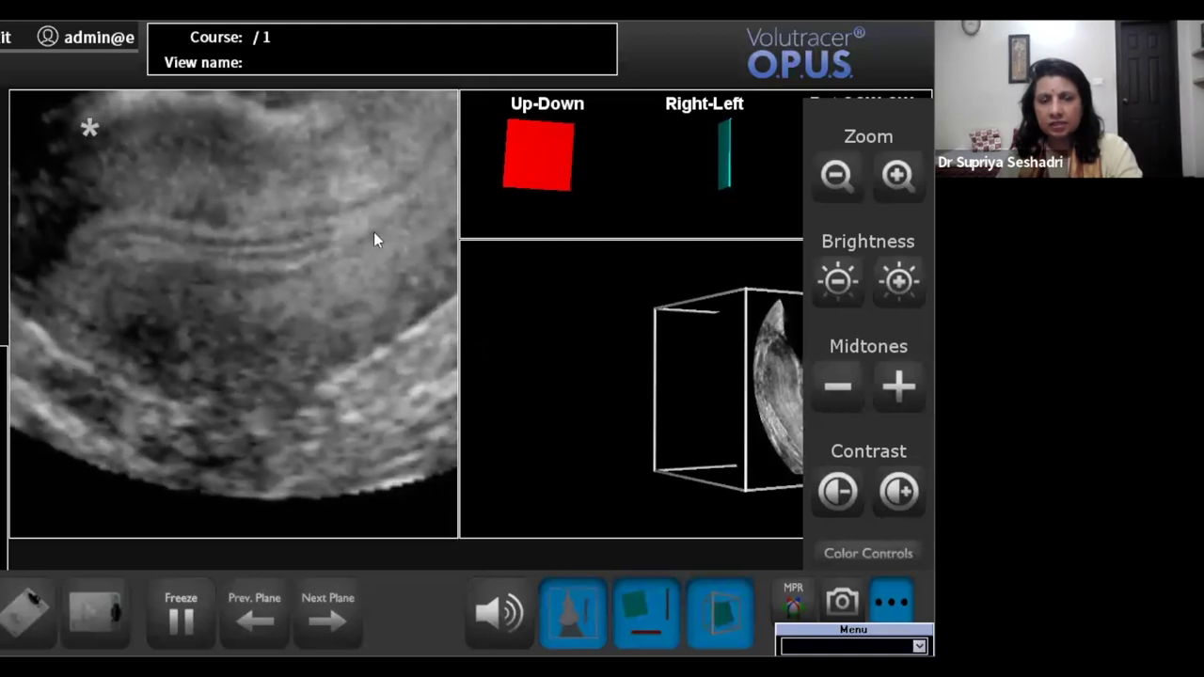
scroll(567, 399, down, 4)
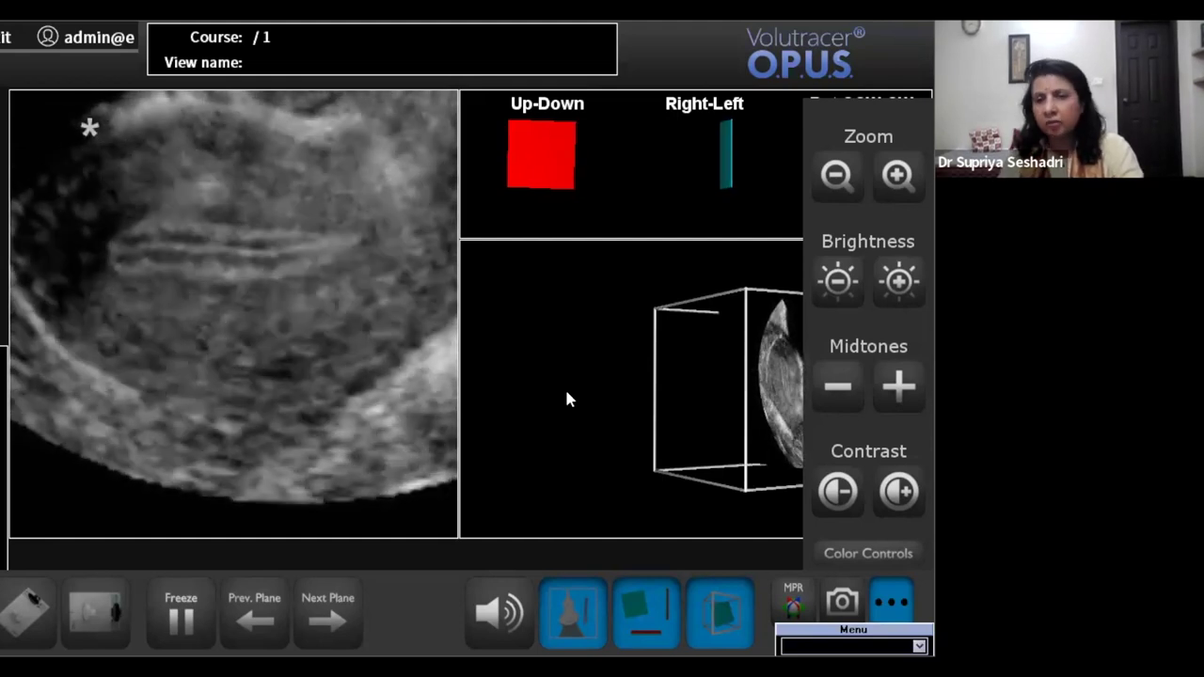
Step: Fine-tune the brightness and raise the contrast of the magnified endometrium, and freeze the sagittal plane
click(836, 284)
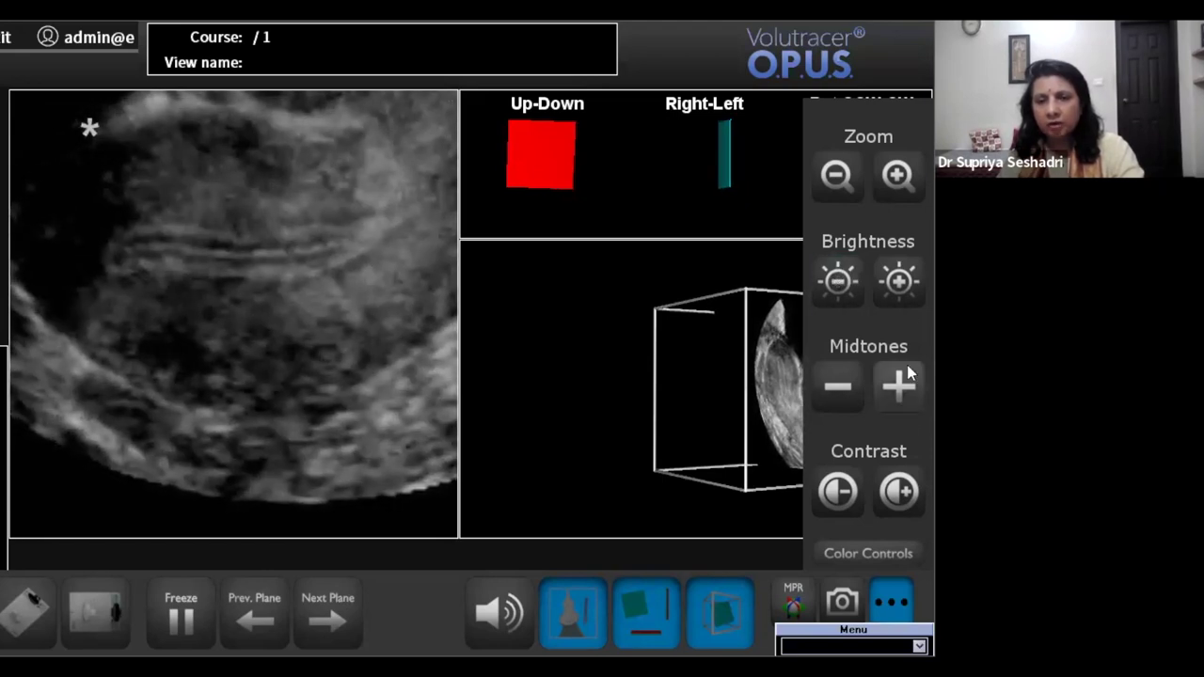
click(901, 282)
click(889, 484)
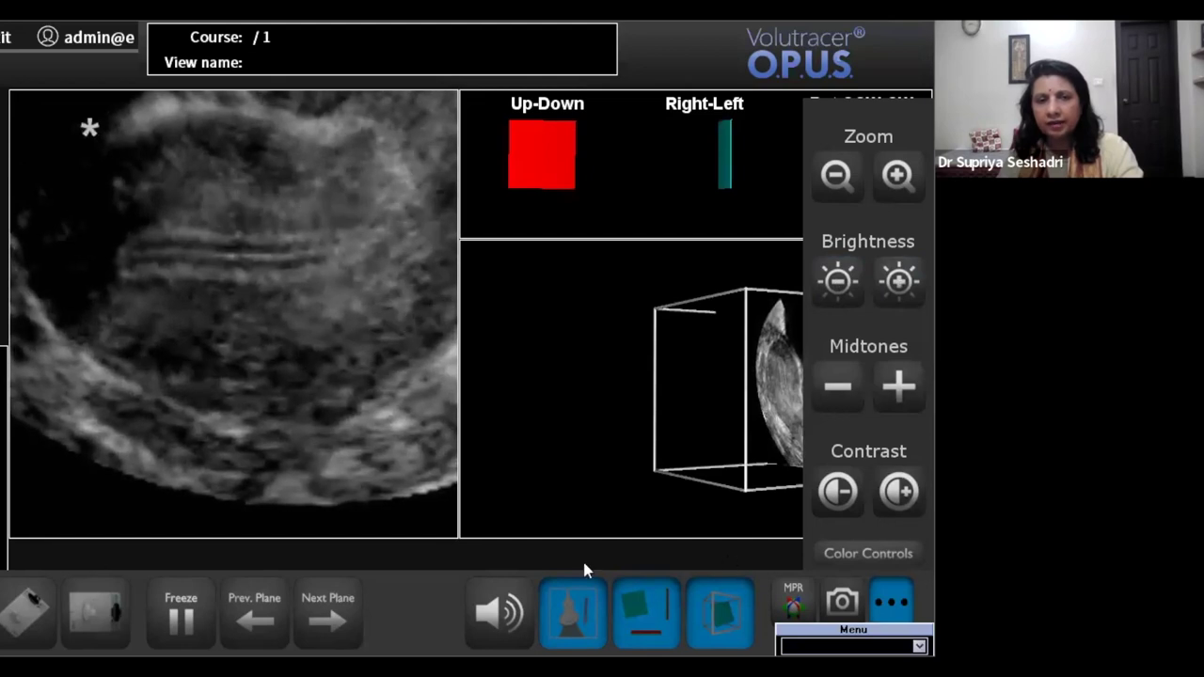
click(181, 613)
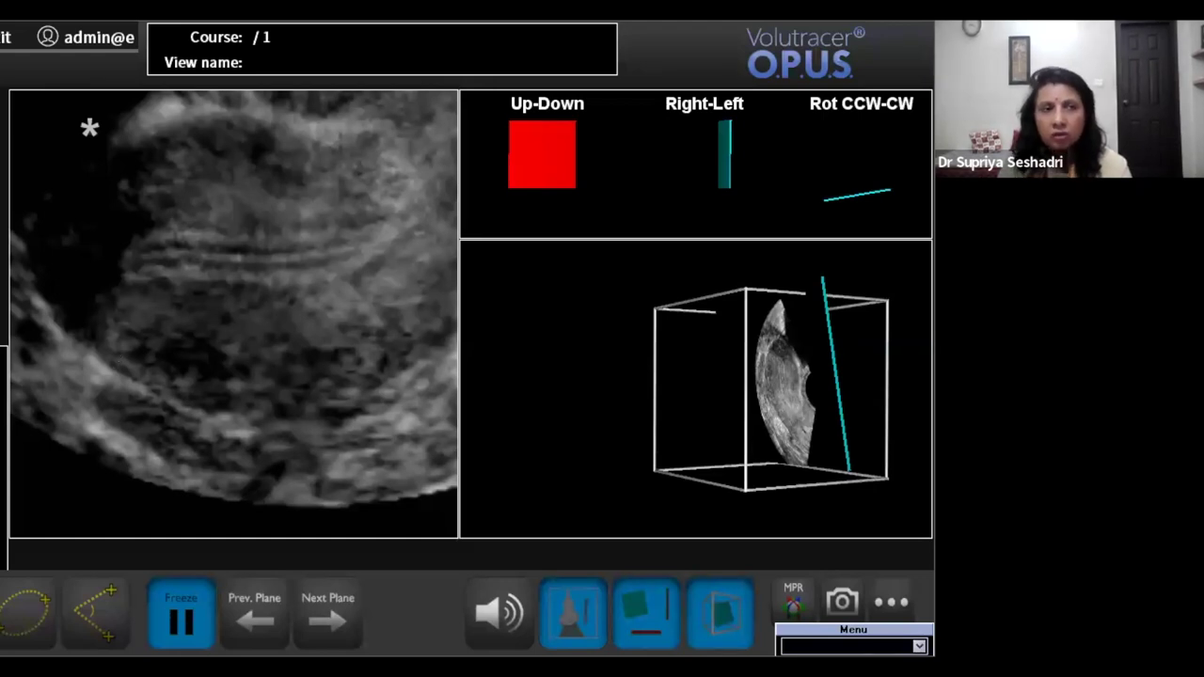
Step: Load the adenomyosis volume from the VOLS MARROW folder on the desktop and enlarge the uterus in the scan view
key(Escape)
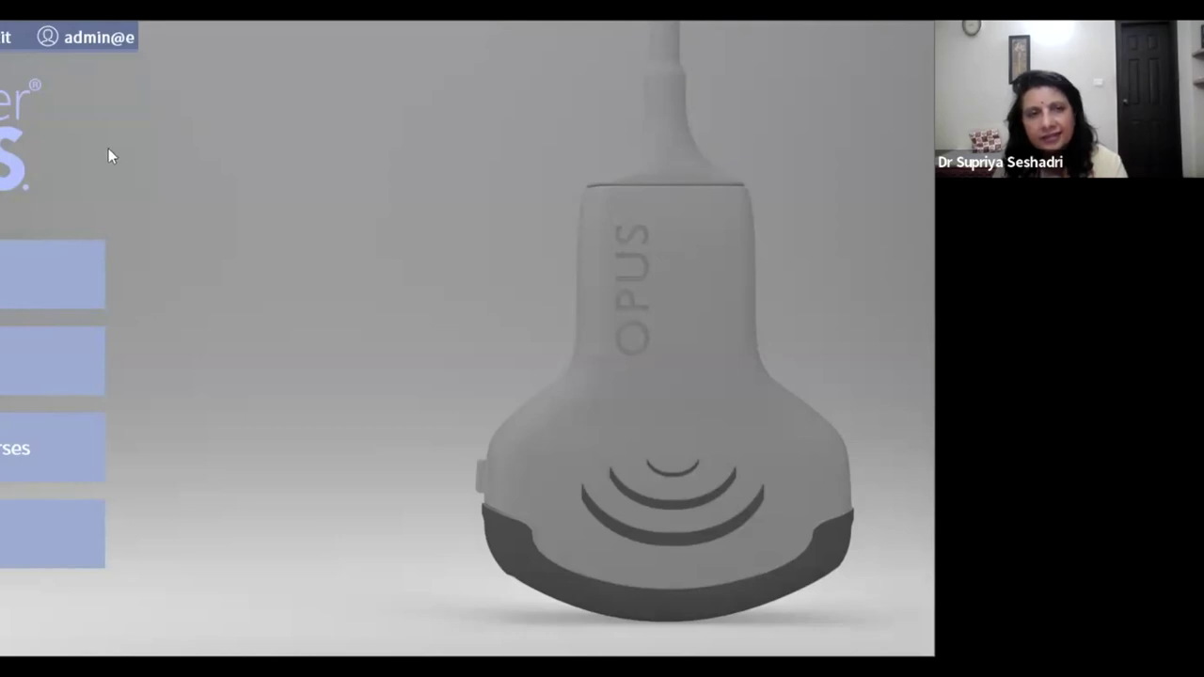
click(25, 535)
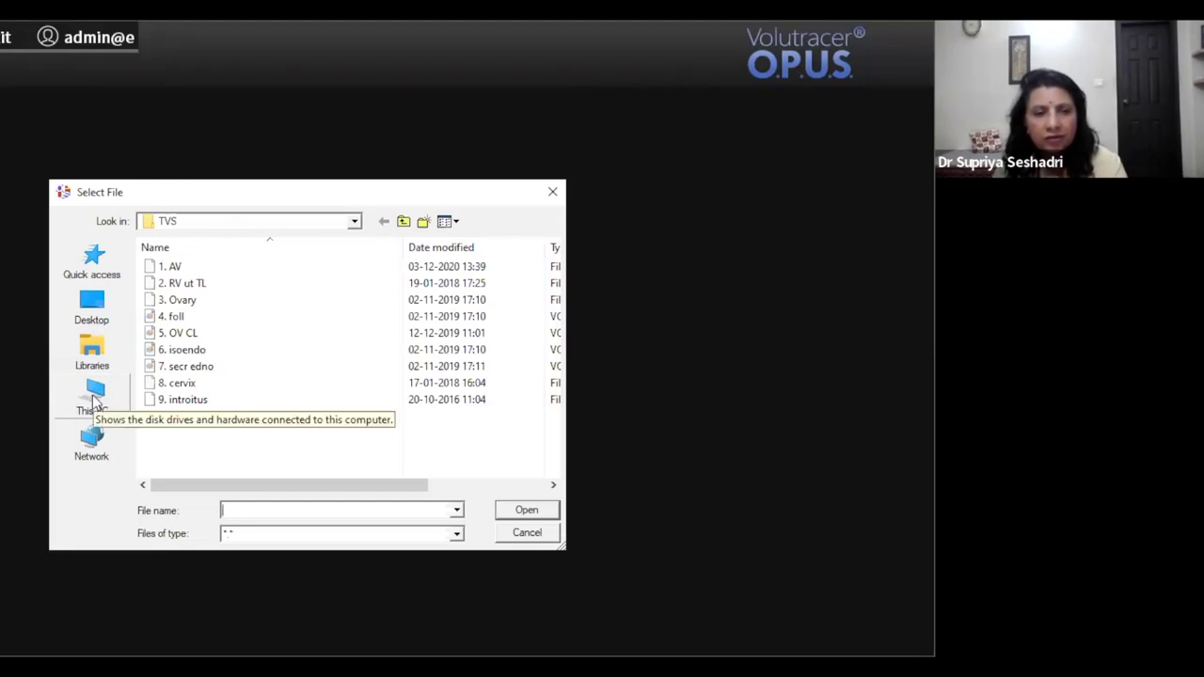
click(94, 301)
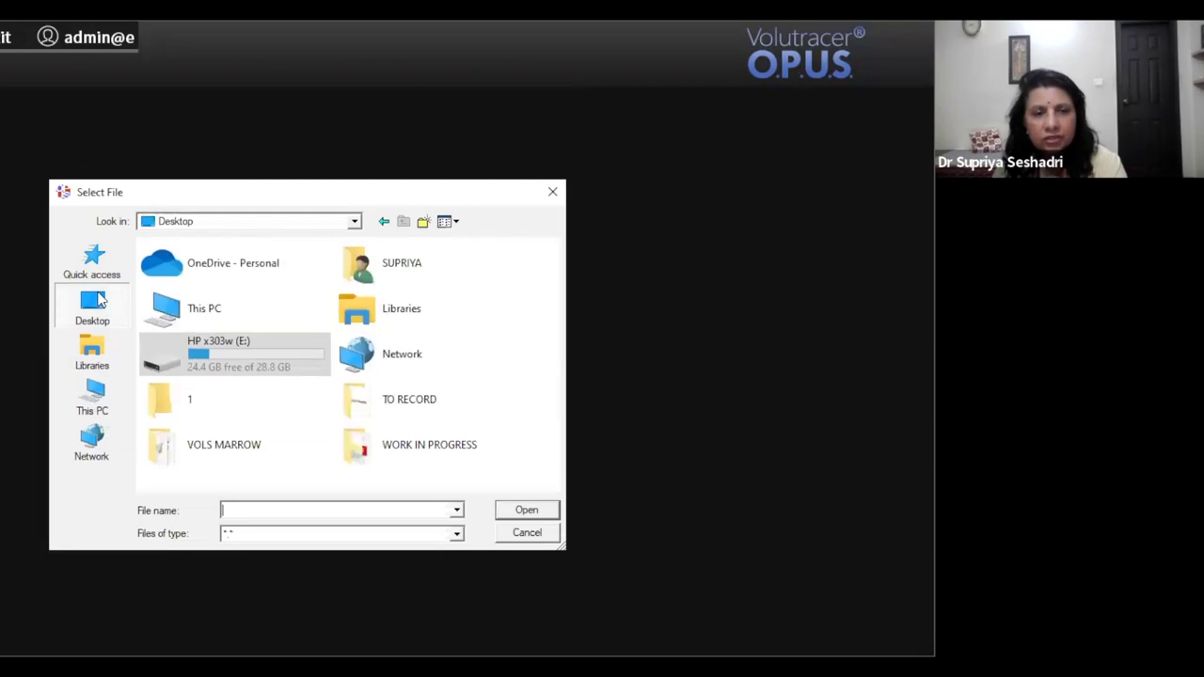
double_click(249, 458)
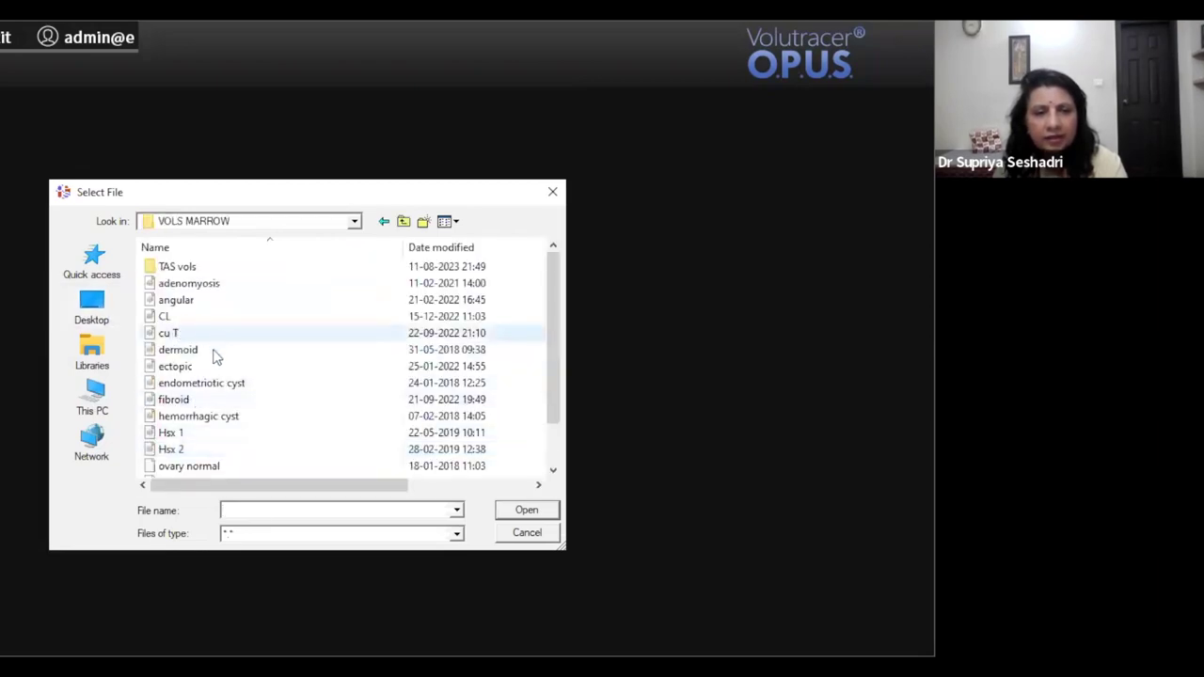
click(193, 284)
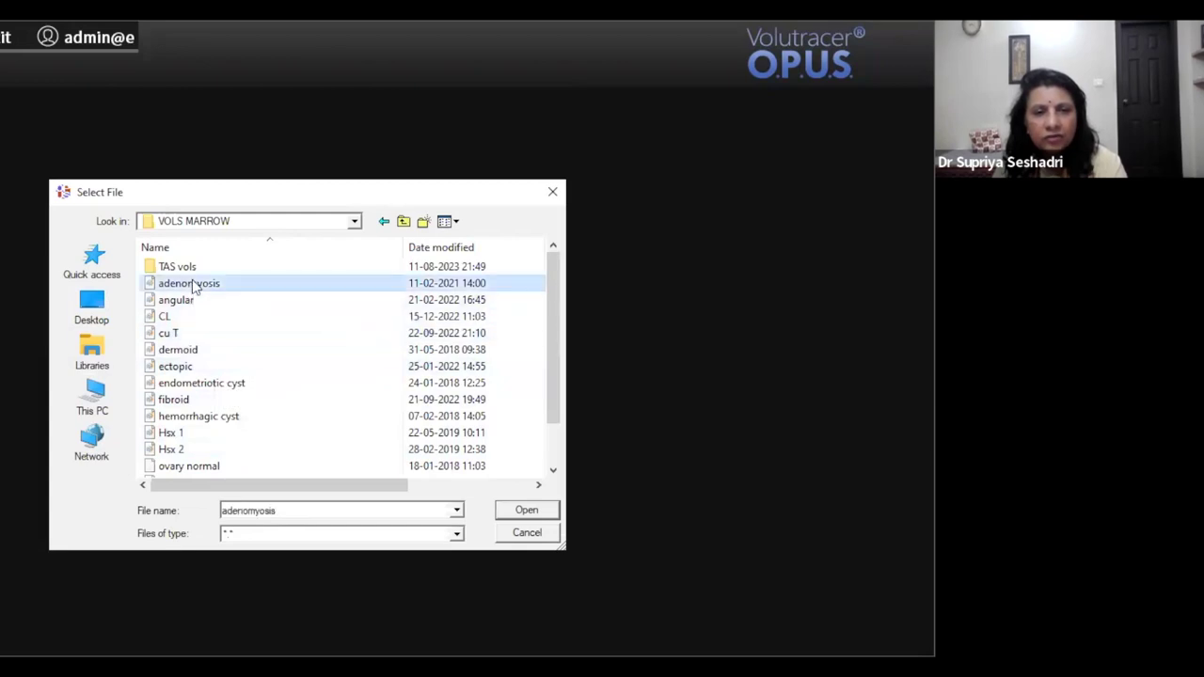
double_click(193, 285)
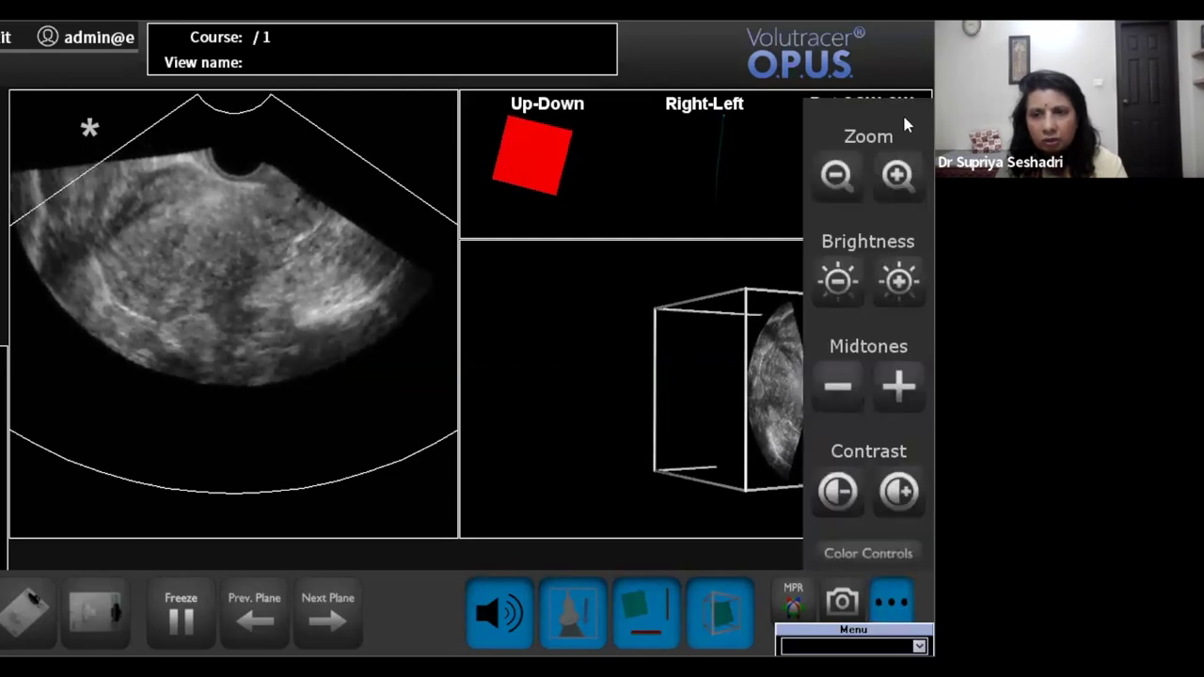
click(898, 173)
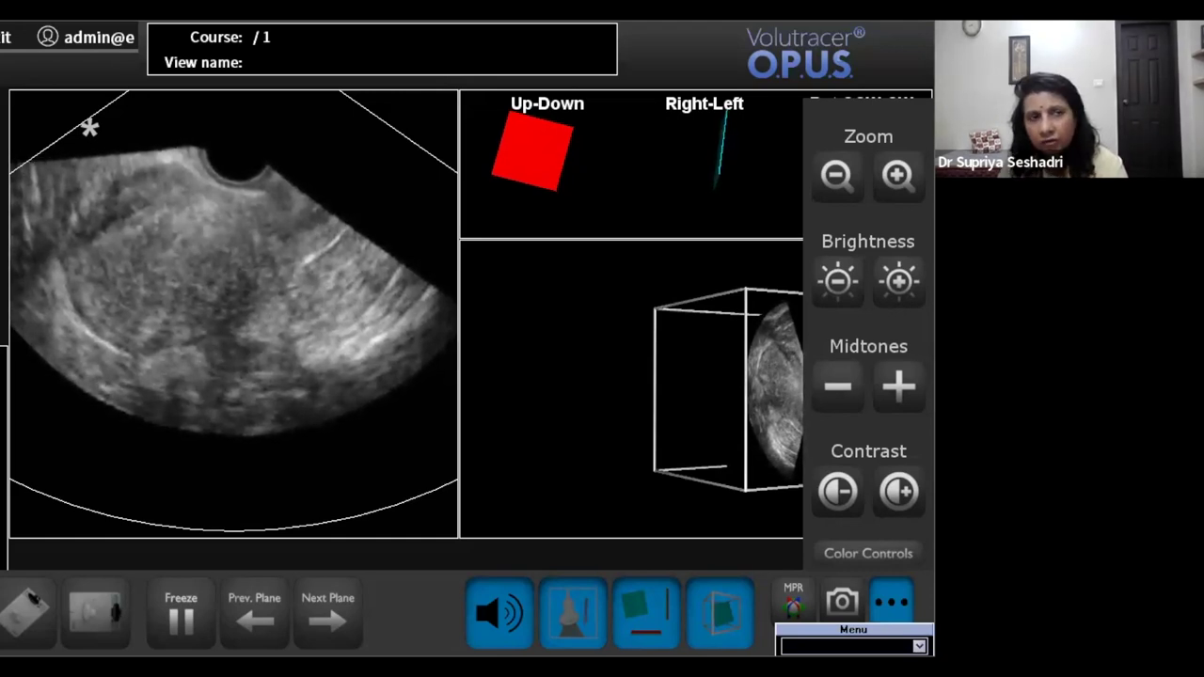
Step: Replace the adenomyosis case with the fibroid volume from VOLS MARROW and enlarge its scan image
click(5, 37)
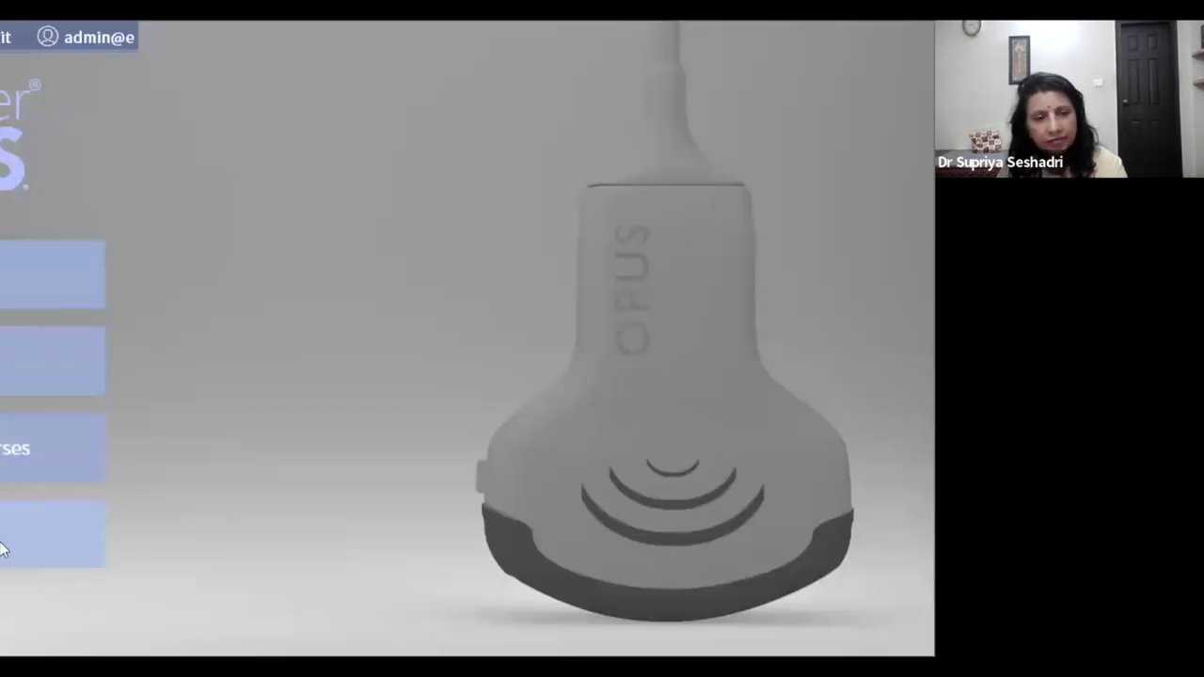
click(3, 550)
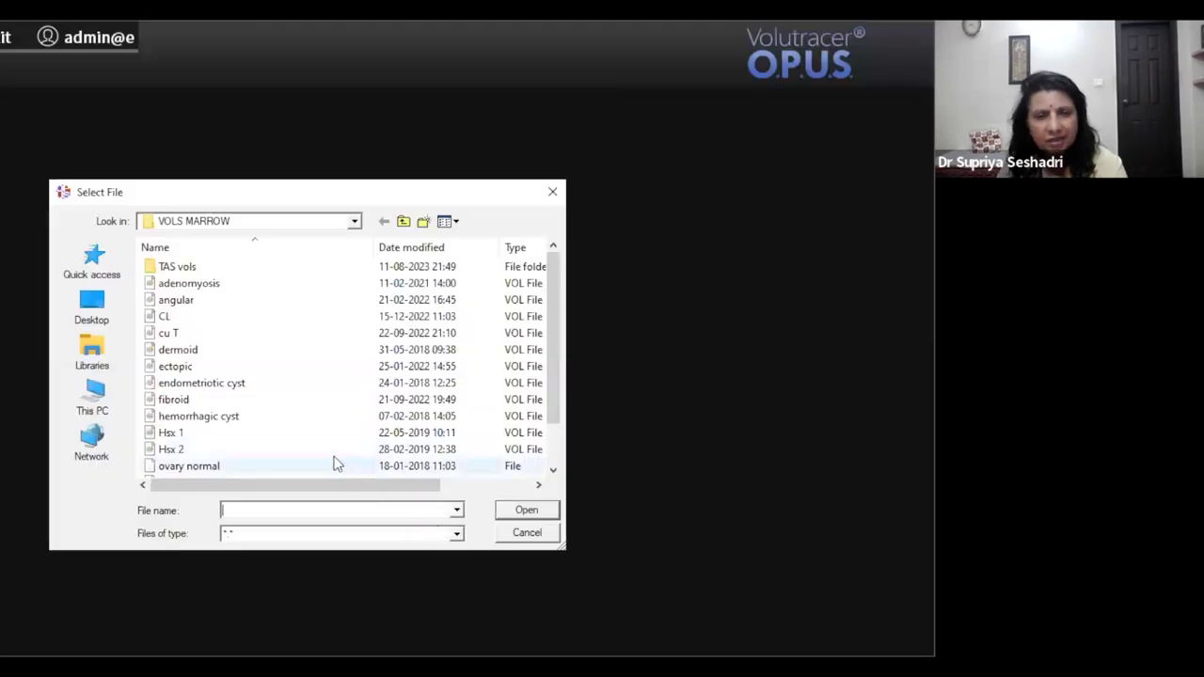
click(171, 402)
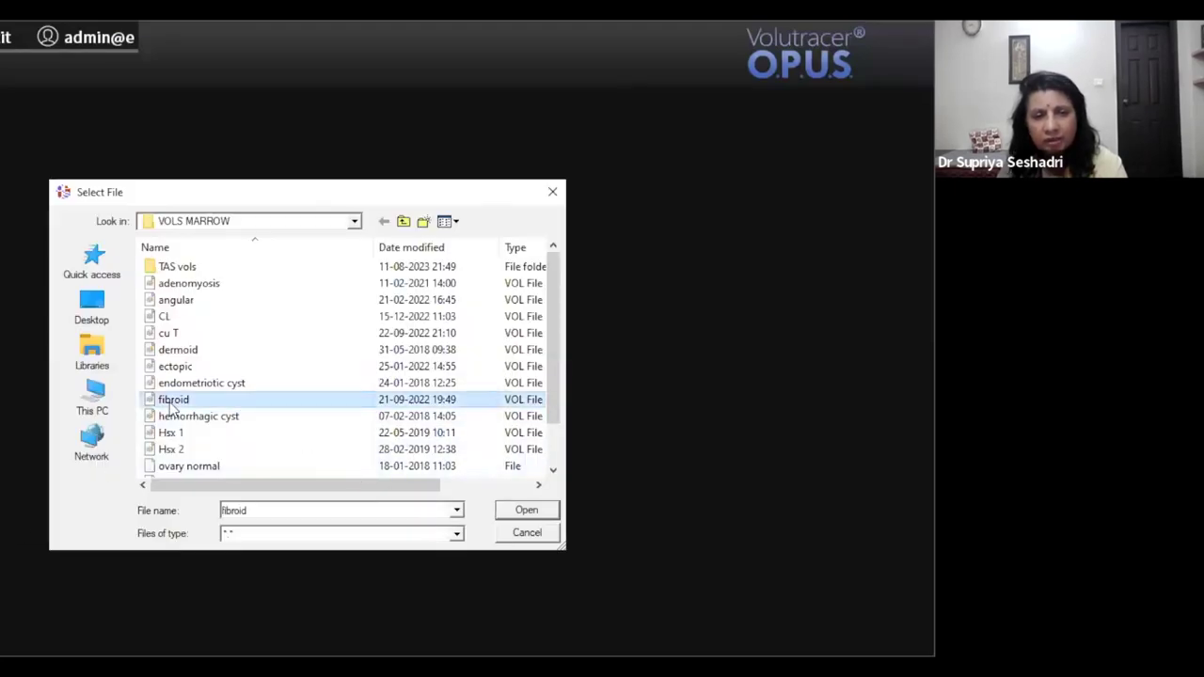
click(526, 509)
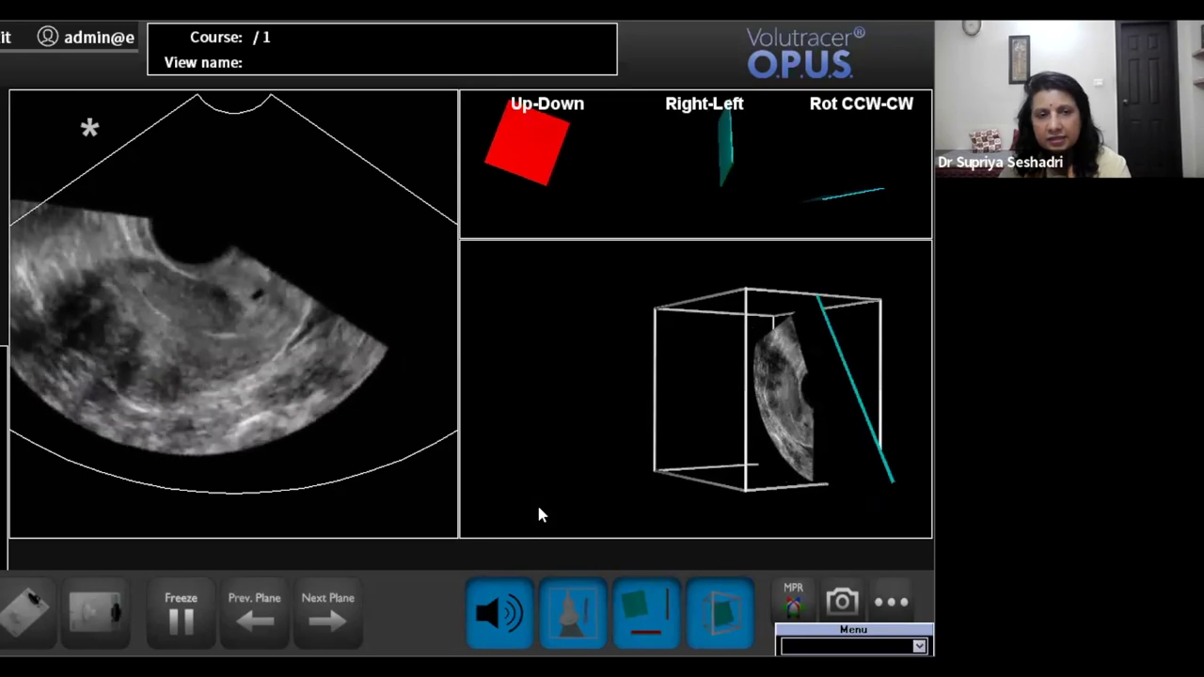
click(893, 597)
click(898, 176)
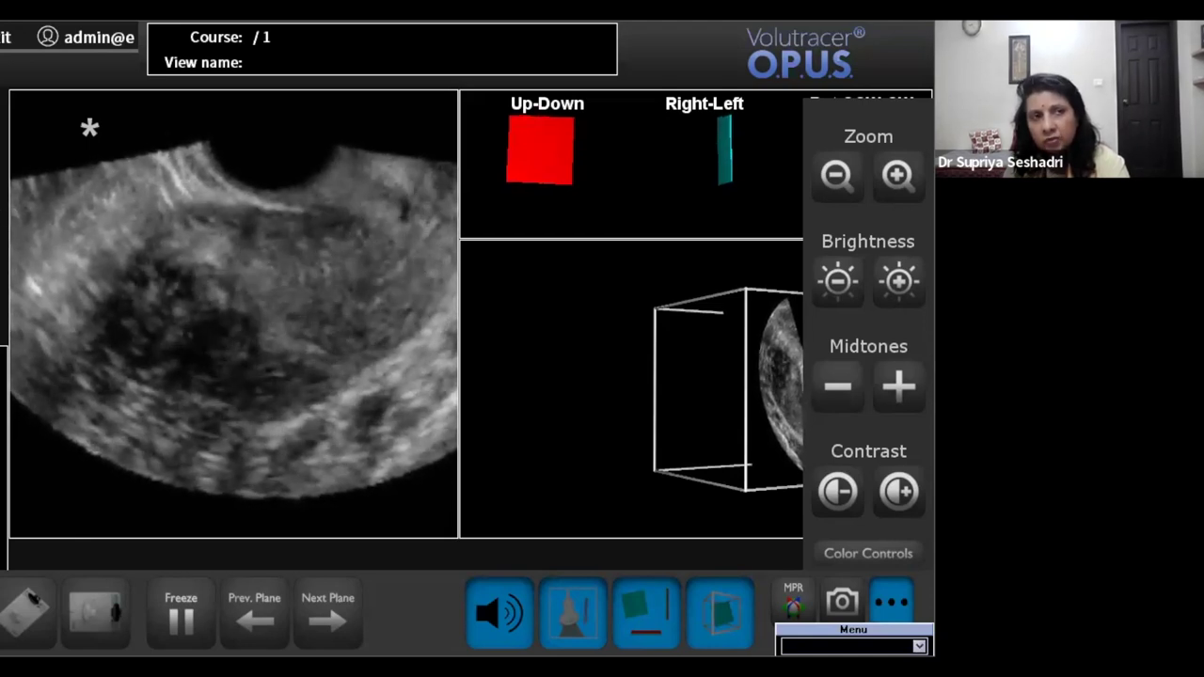
Step: Close the fibroid case and load the polyp volume from the VOLS MARROW folder
key(space)
key(Escape)
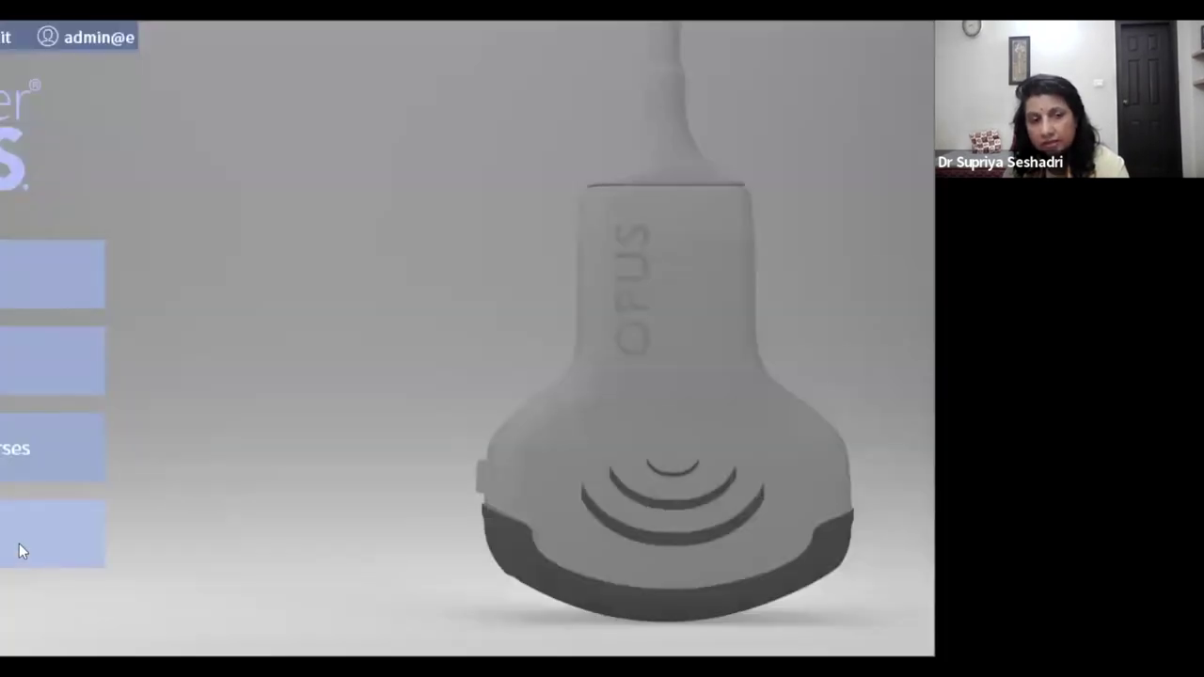
click(18, 544)
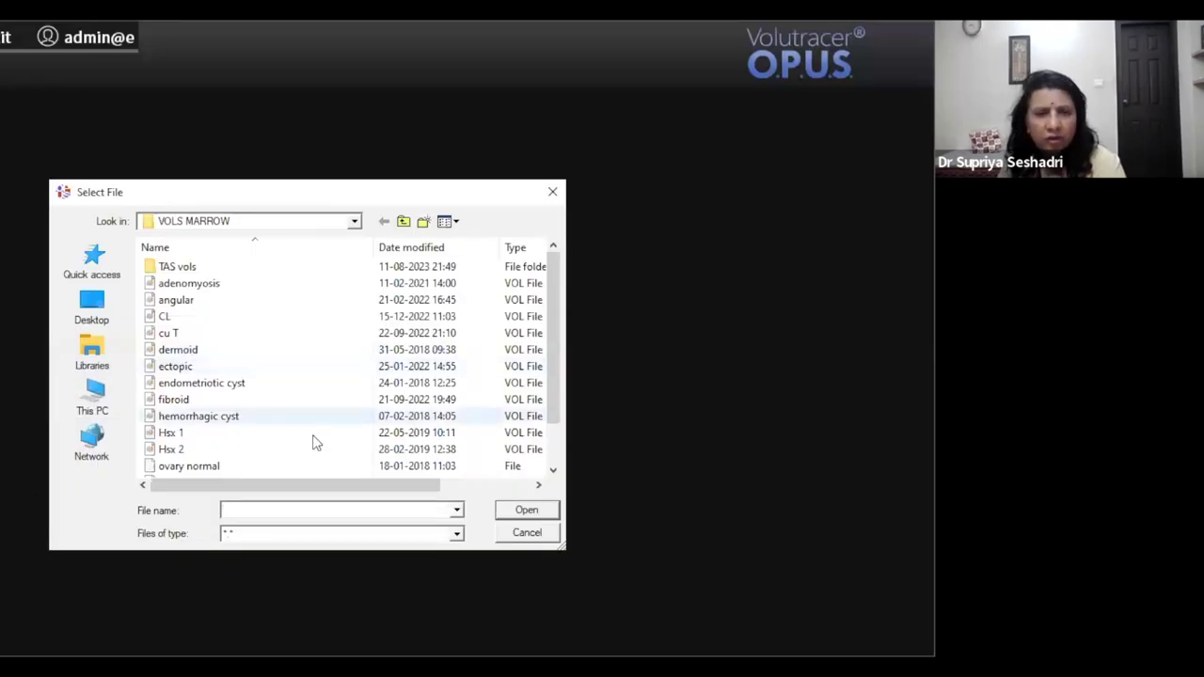
click(554, 470)
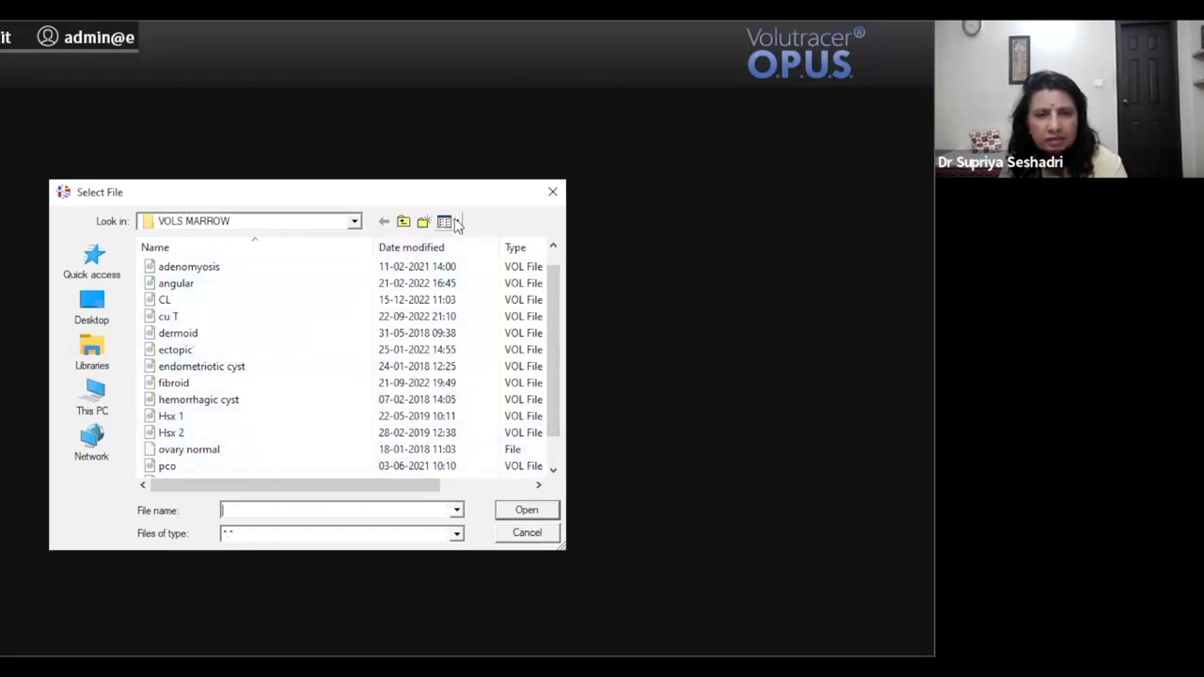
click(553, 246)
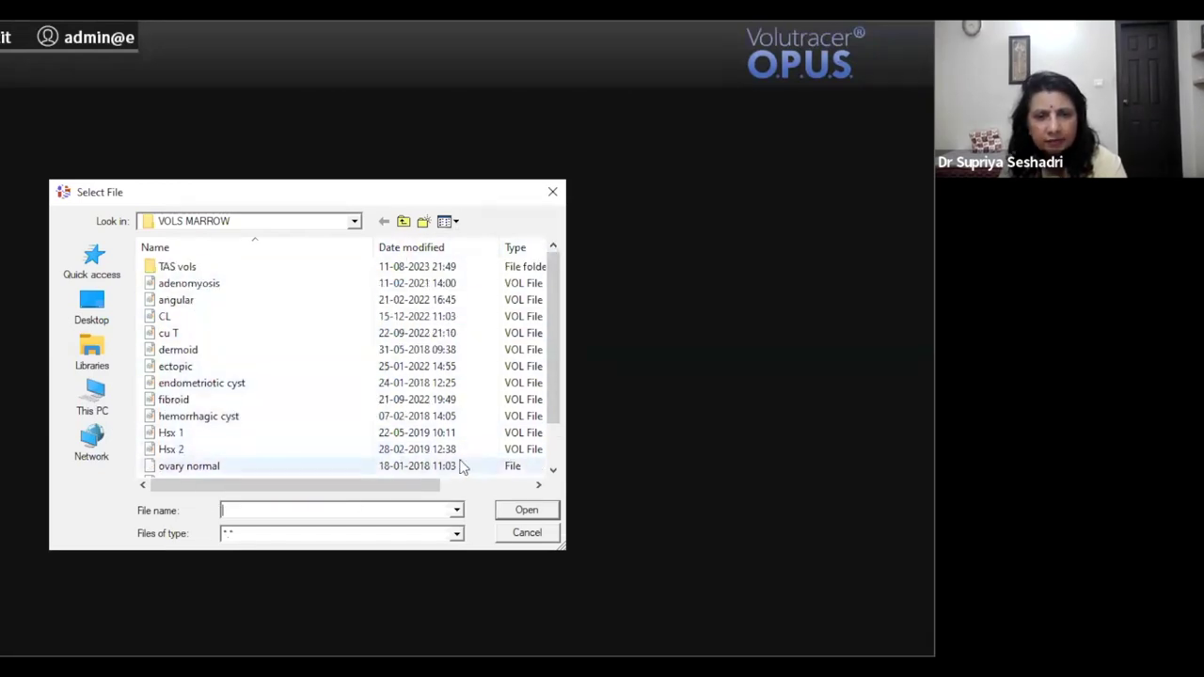
click(553, 469)
click(553, 470)
click(553, 469)
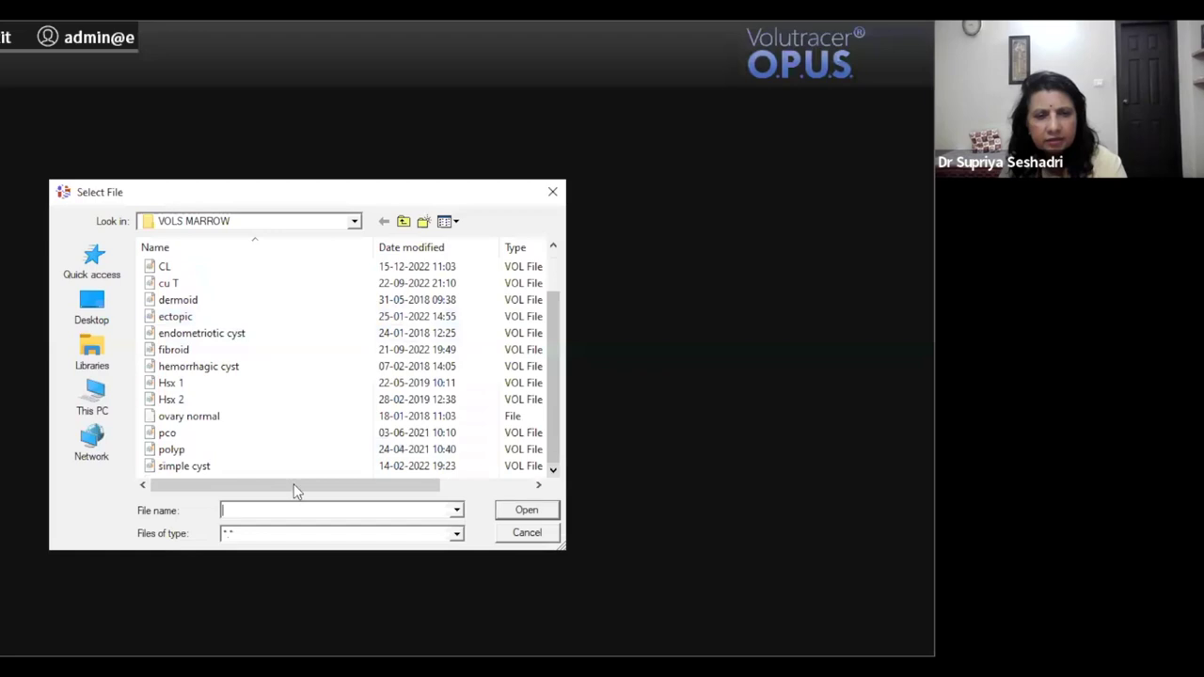
click(169, 453)
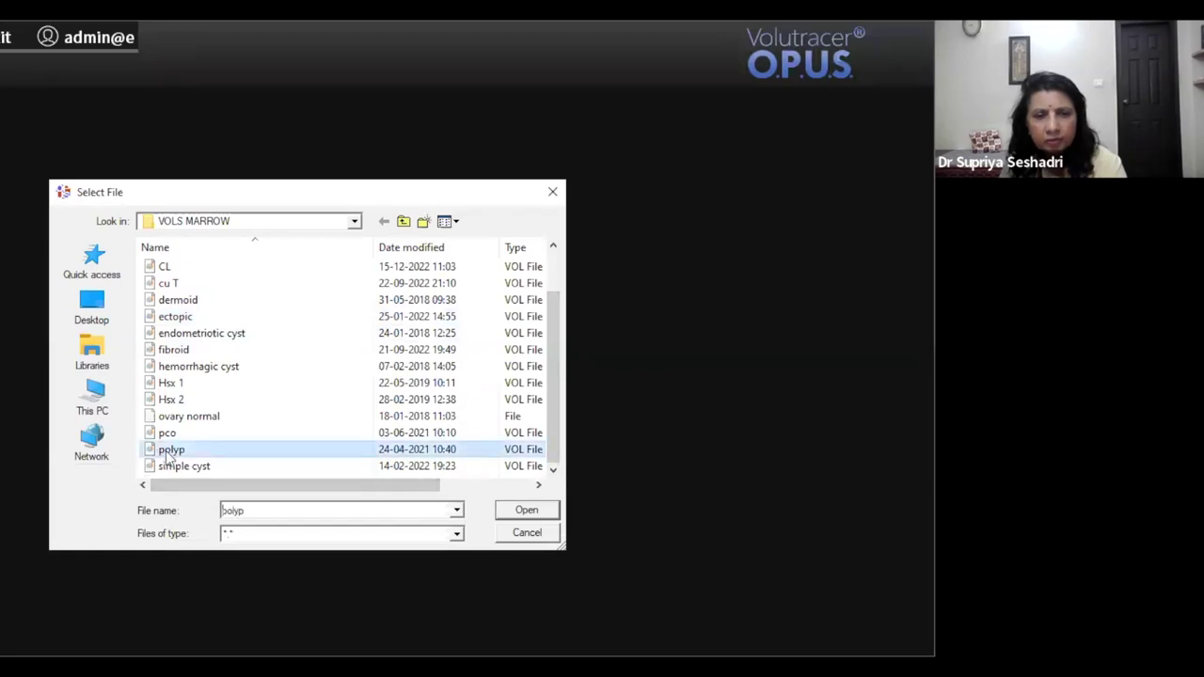
click(525, 510)
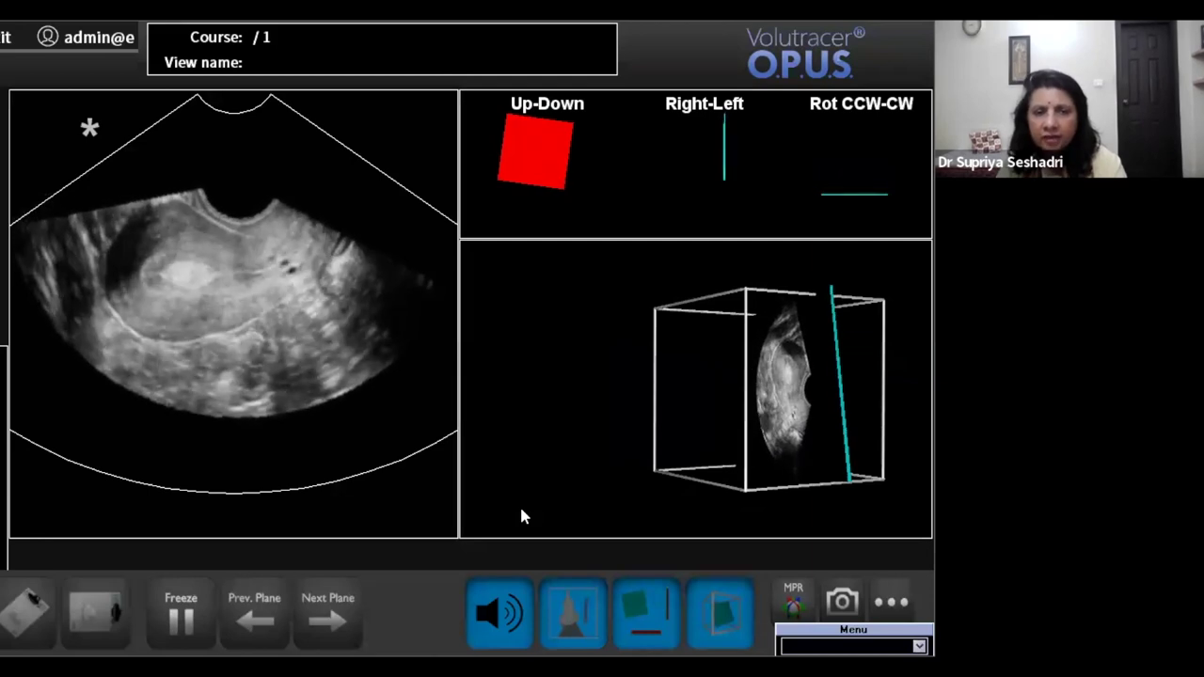
Step: Enlarge the uterus with the endometrial polyp, and optimise the image with lower brightness and higher contrast
click(891, 600)
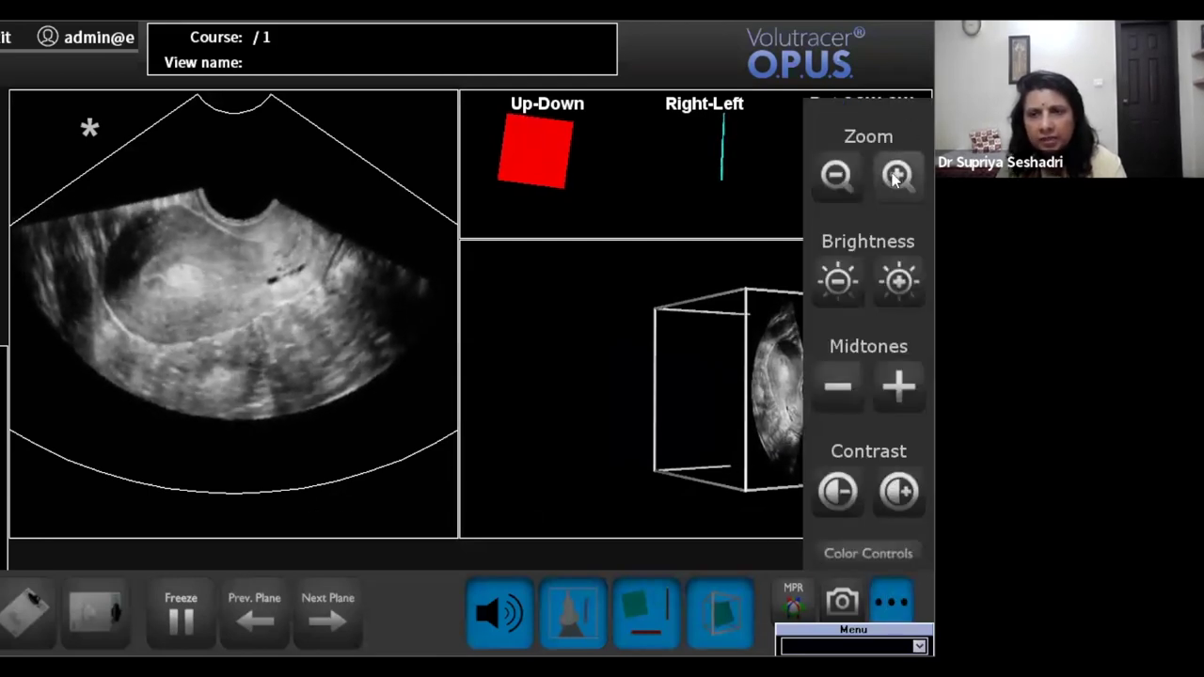
click(897, 173)
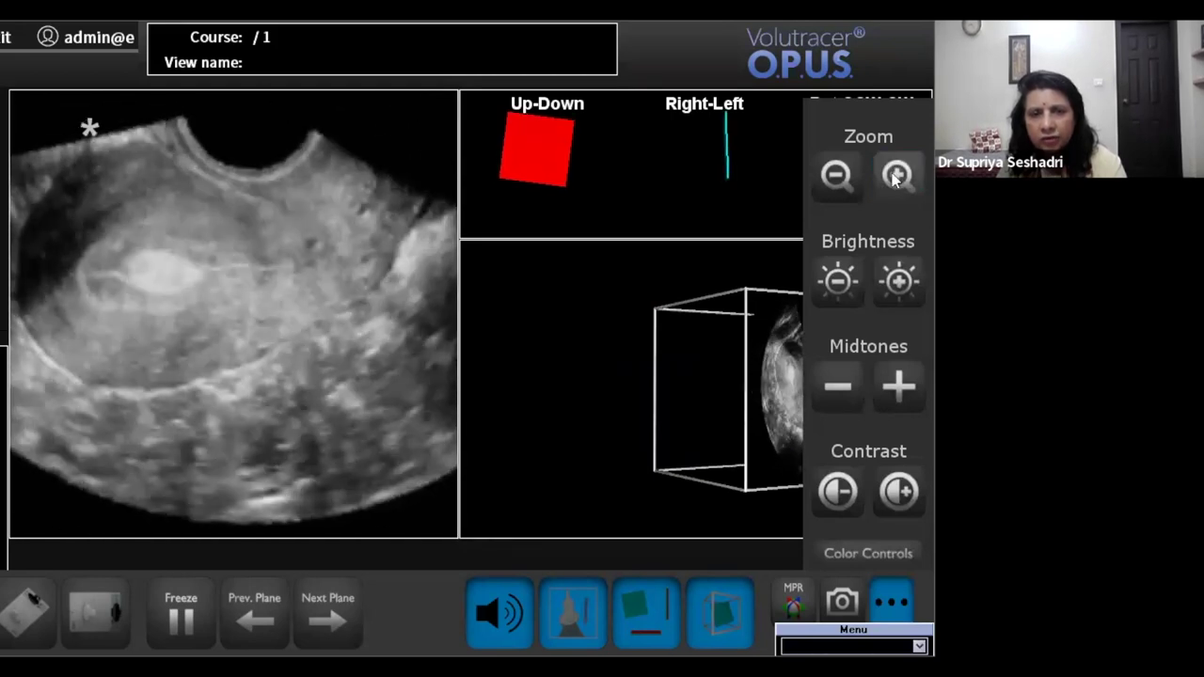
click(844, 286)
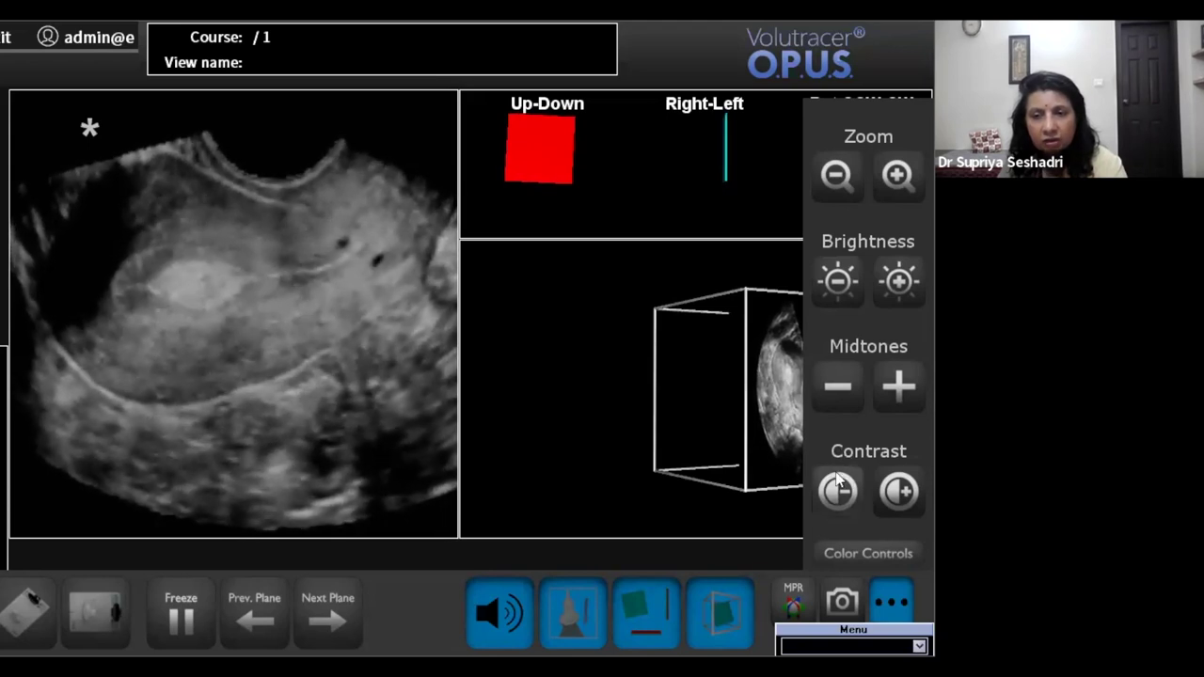
click(899, 494)
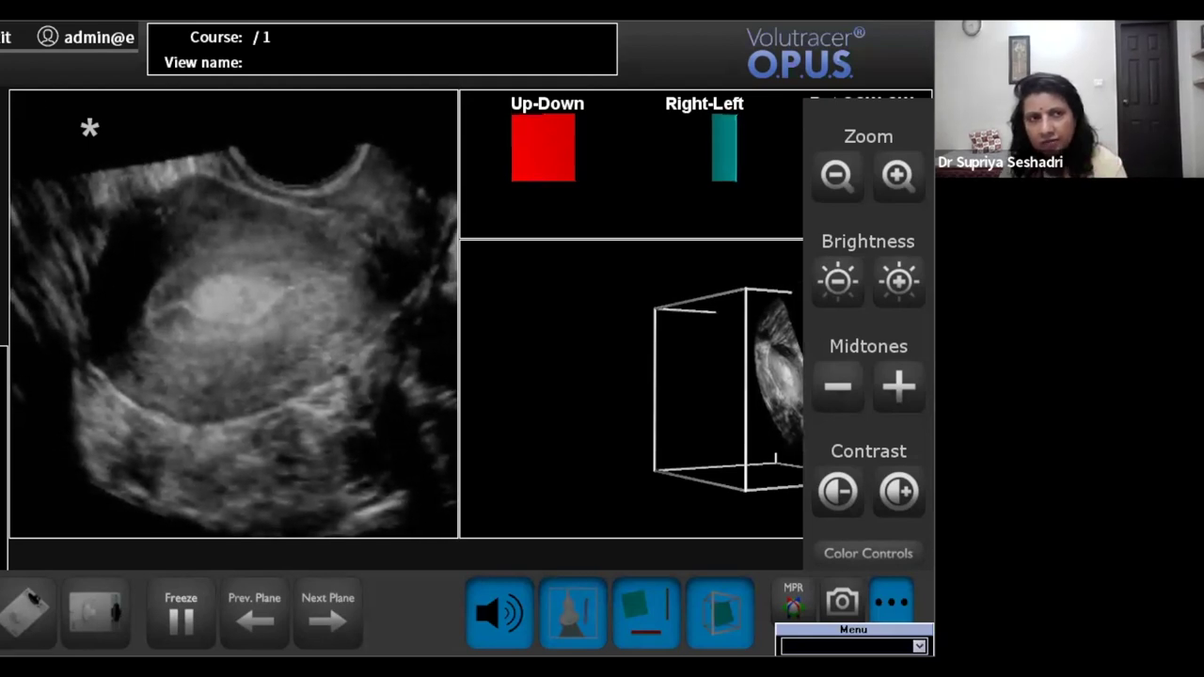
Step: Replace the polyp case with the endometriotic cyst volume from VOLS MARROW and enlarge its scan image
key(space)
key(Escape)
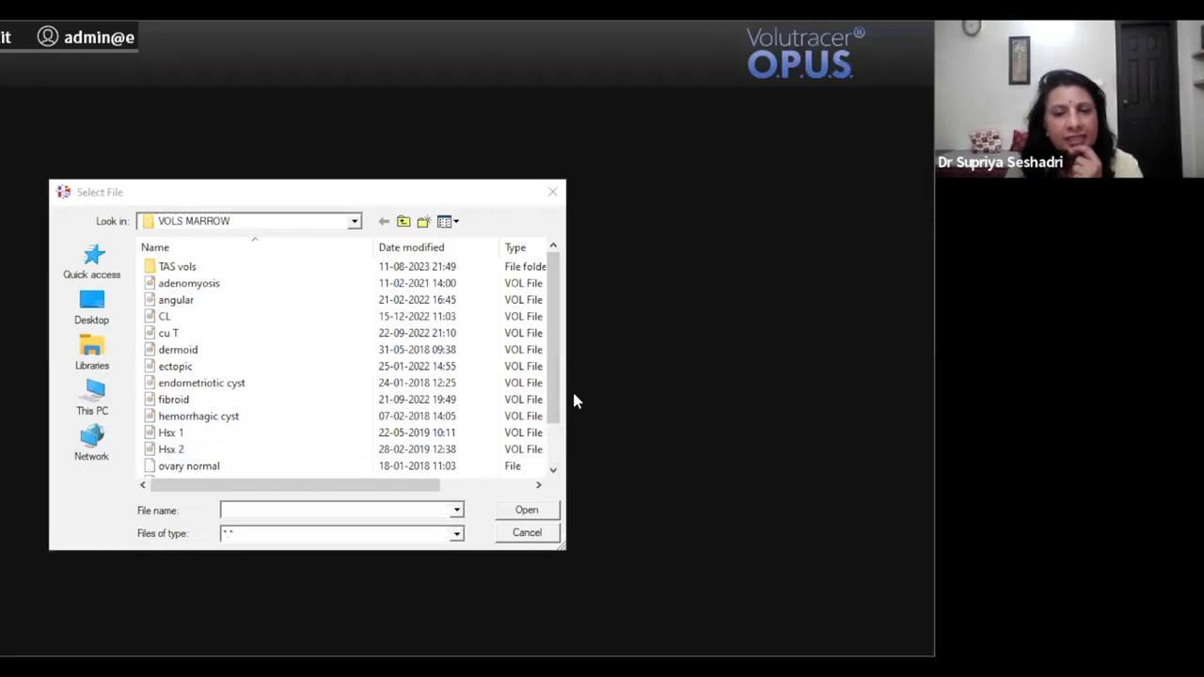
click(553, 469)
click(553, 469)
click(553, 469)
click(553, 247)
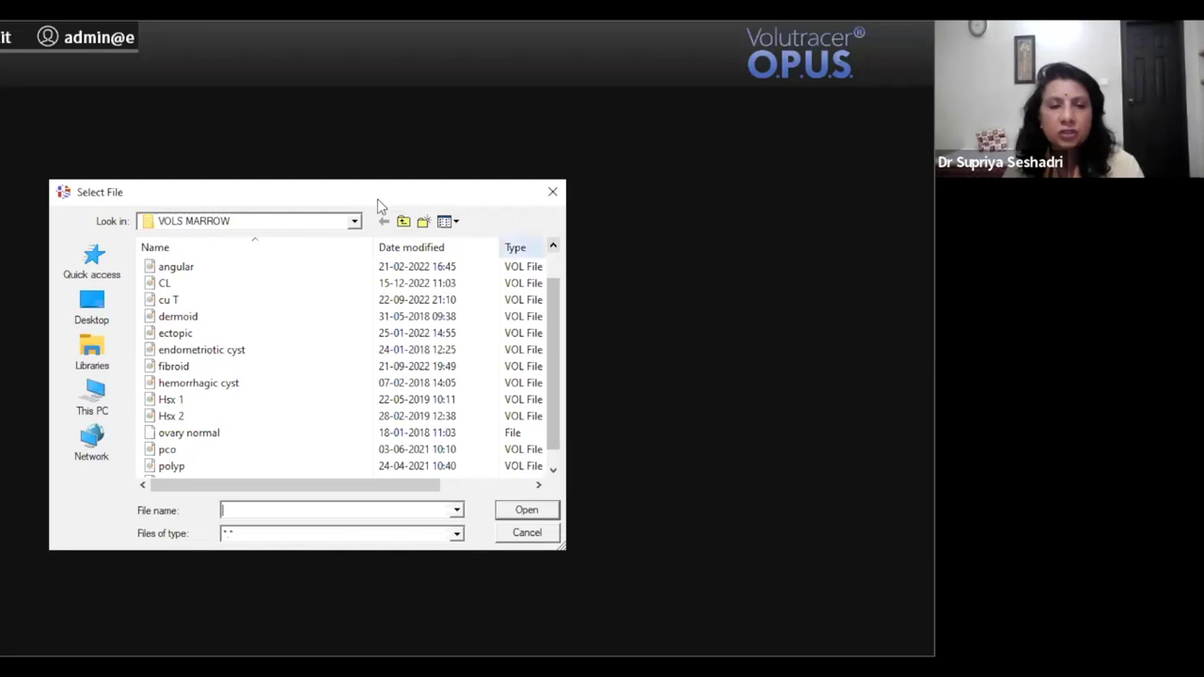
click(225, 355)
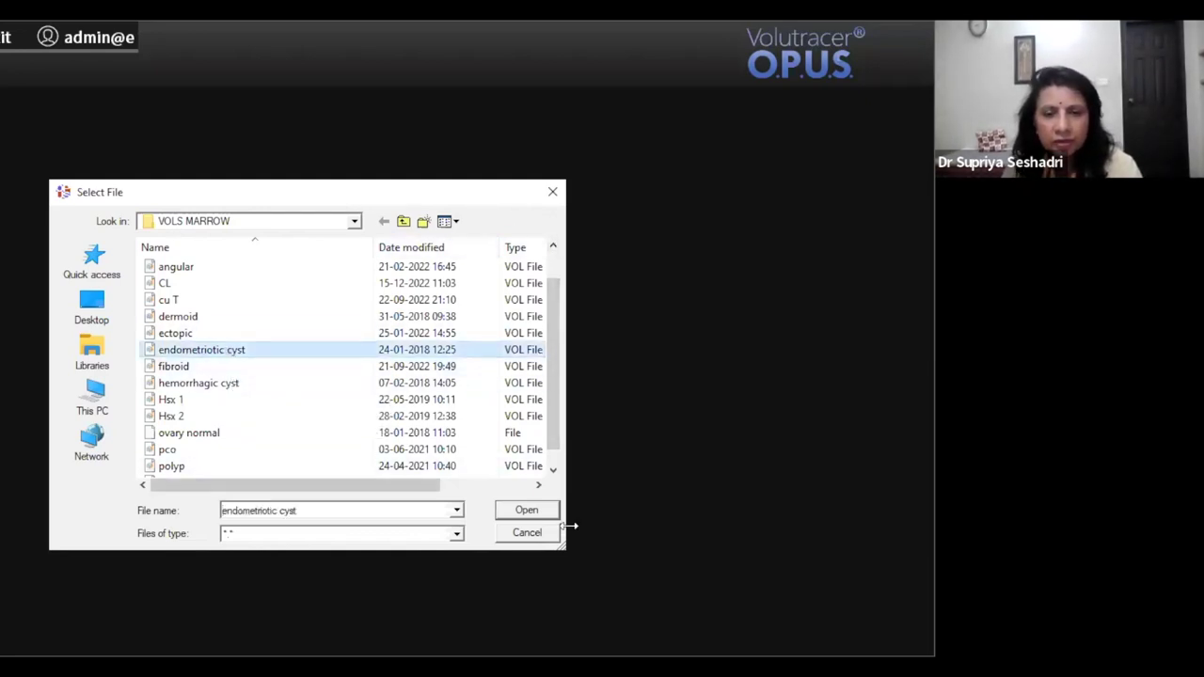
click(527, 511)
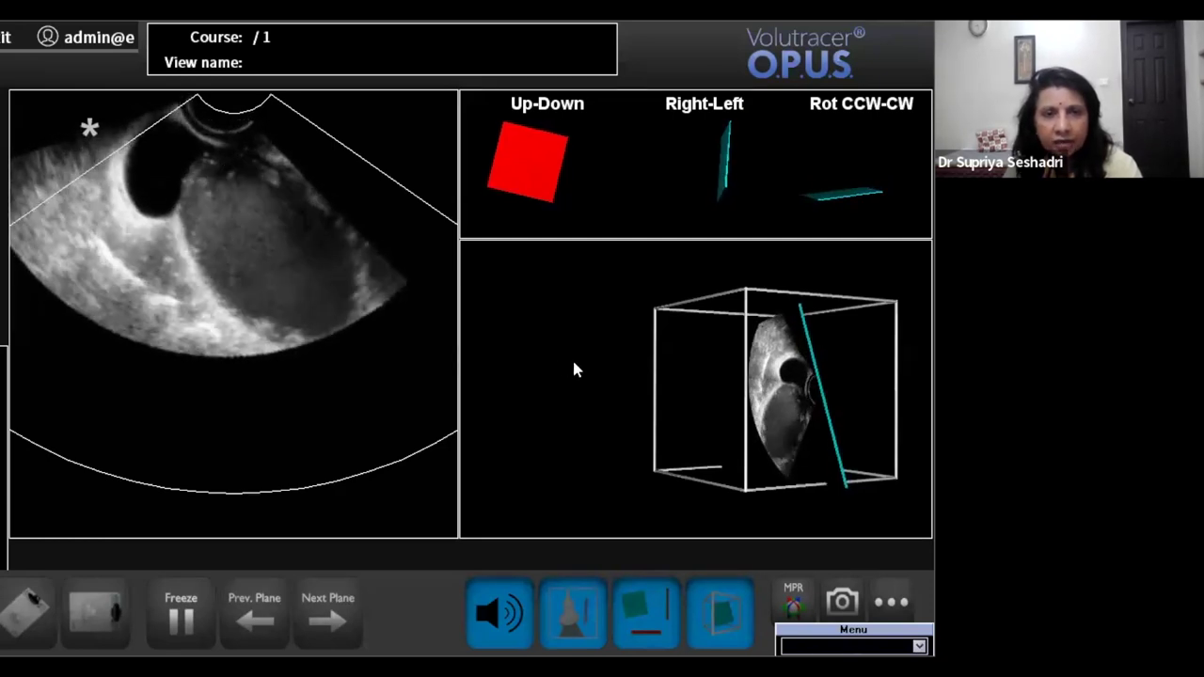
click(893, 600)
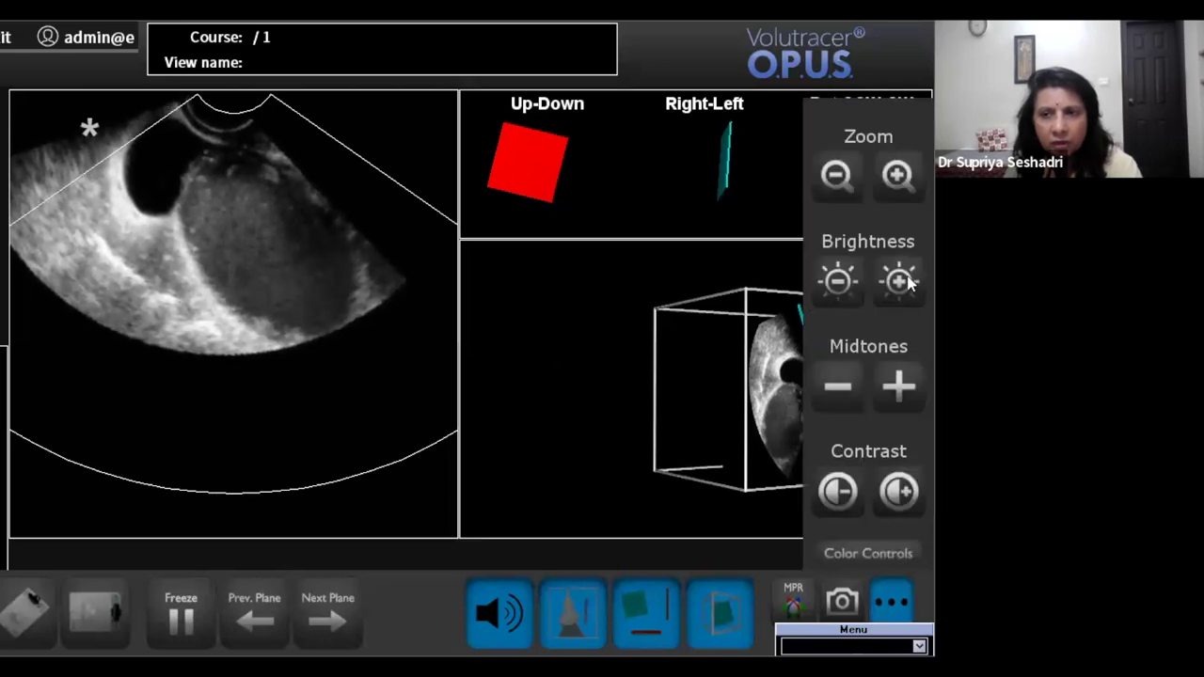
click(898, 176)
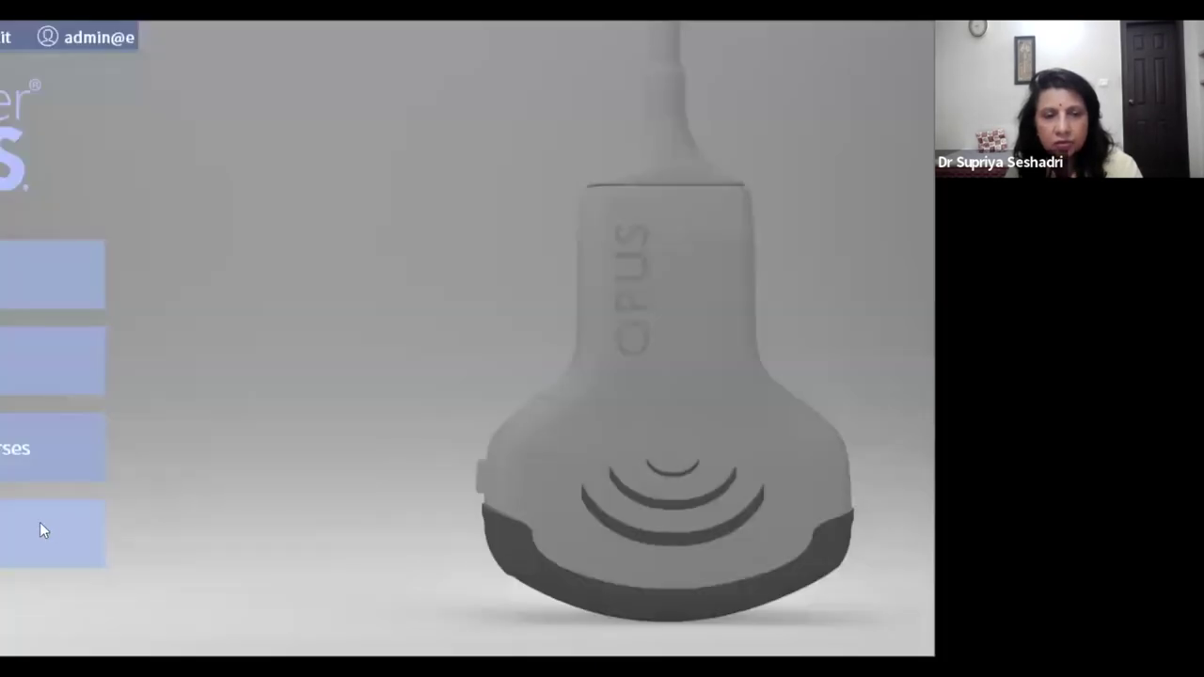
Step: Load the hemorrhagic cyst volume from the VOLS MARROW folder
click(40, 525)
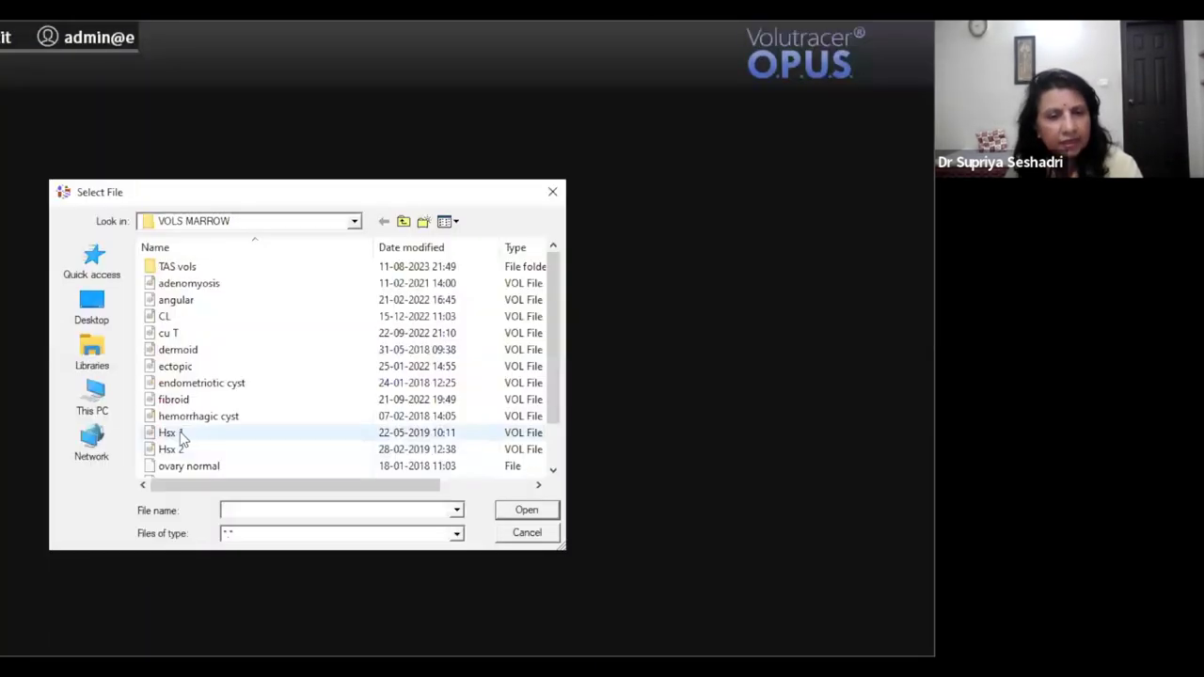
click(200, 418)
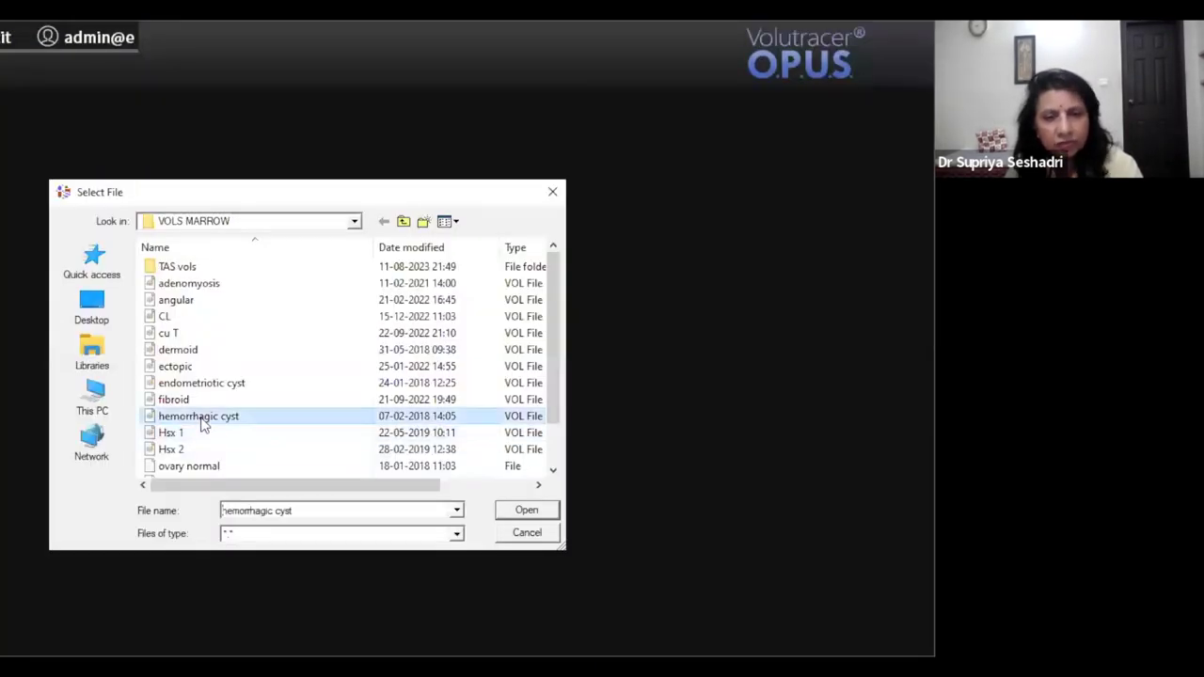
click(526, 510)
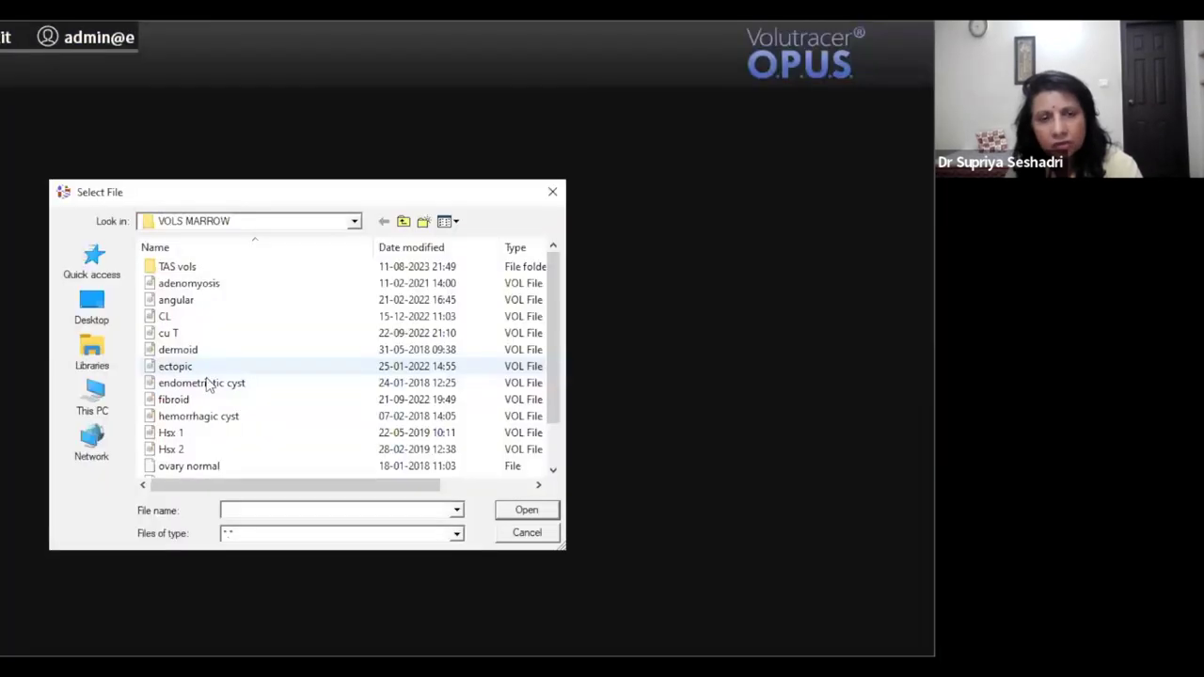
Step: Load the endometriotic cyst volume again and bring the cyst into the scan plane
click(197, 386)
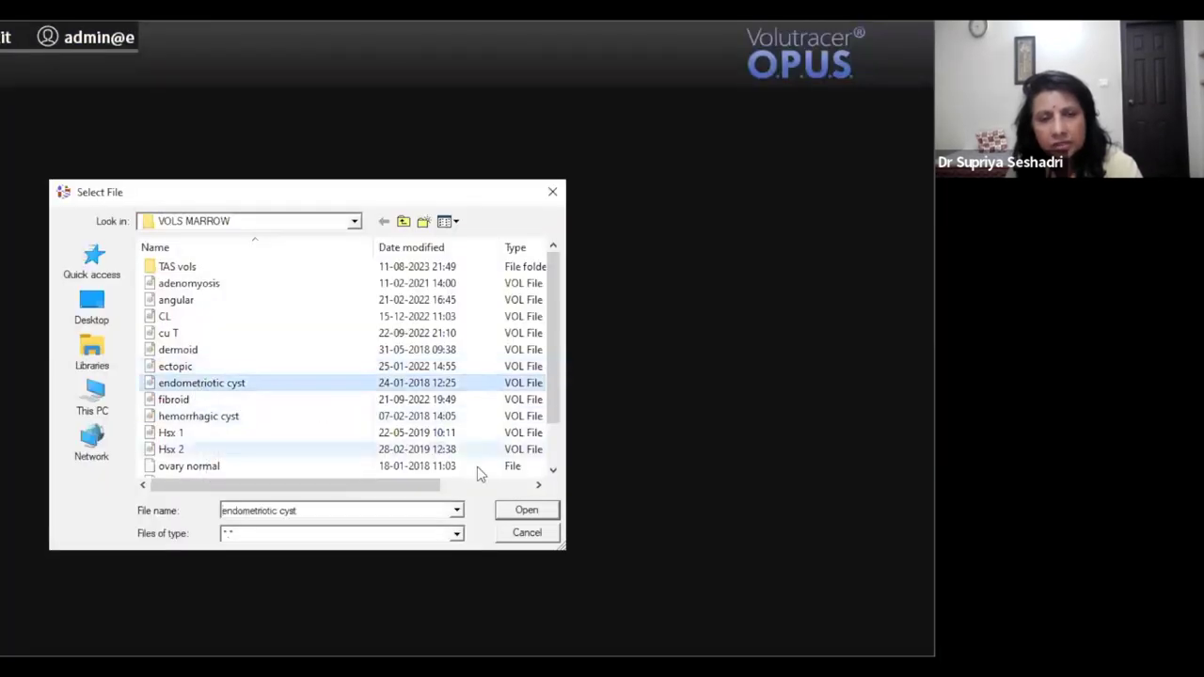
click(538, 514)
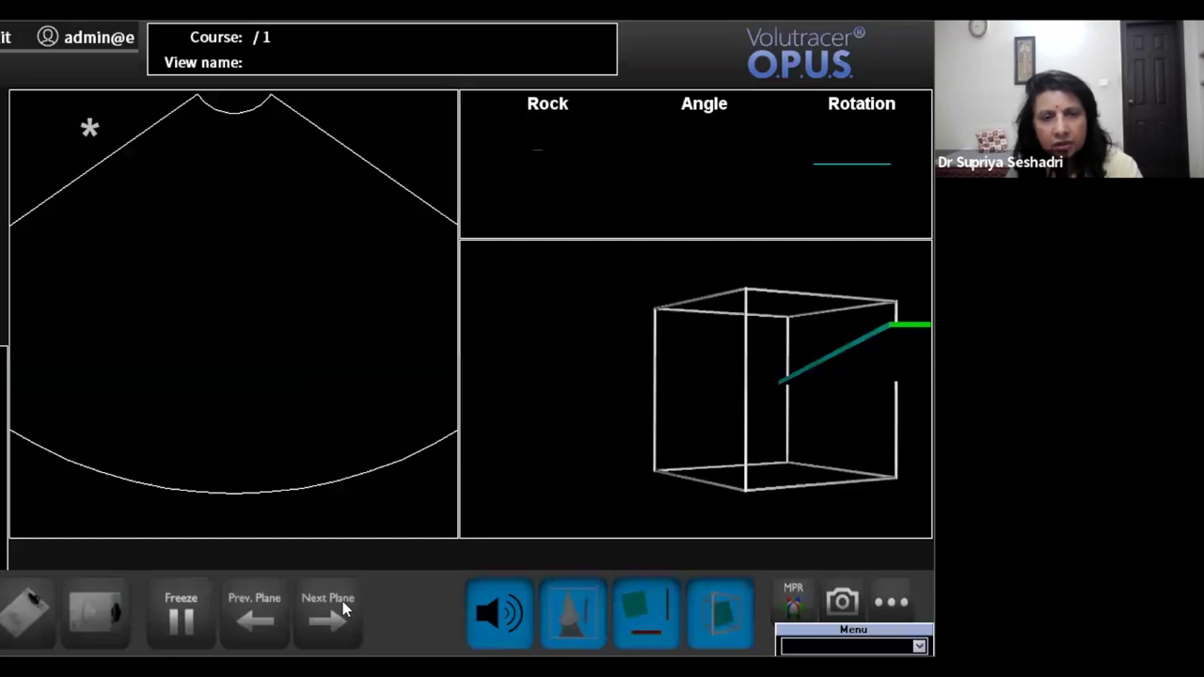
click(343, 601)
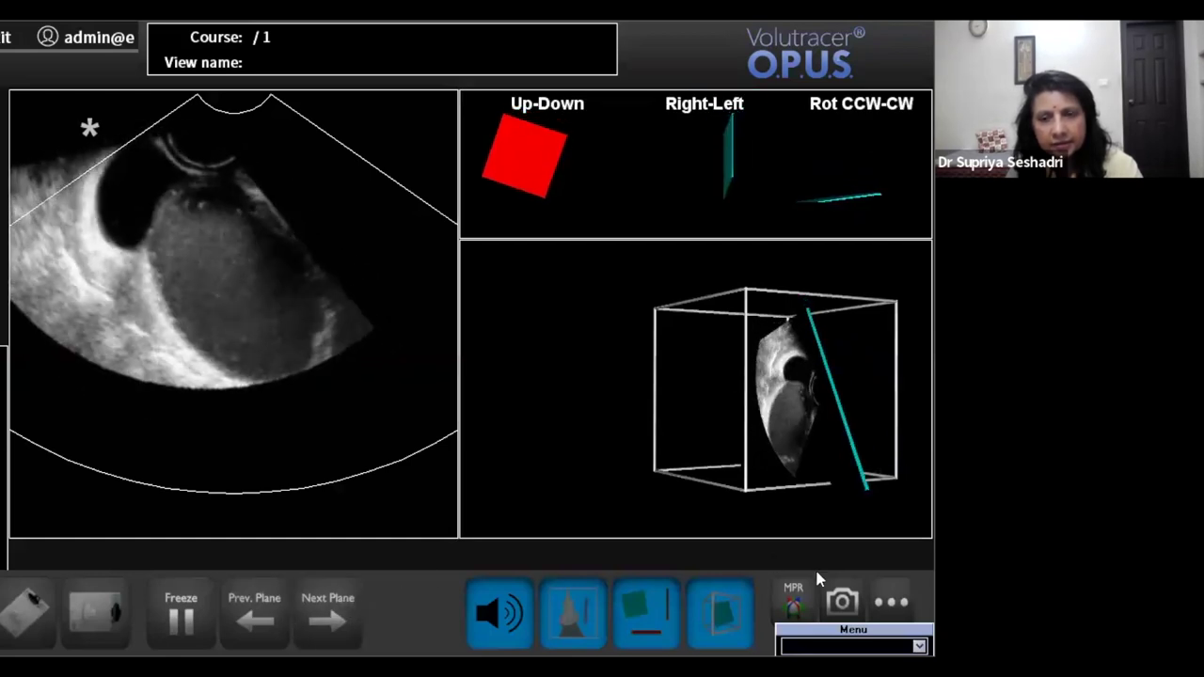
Step: Enlarge the endometriotic cyst in the scan image and freeze the plane
click(891, 601)
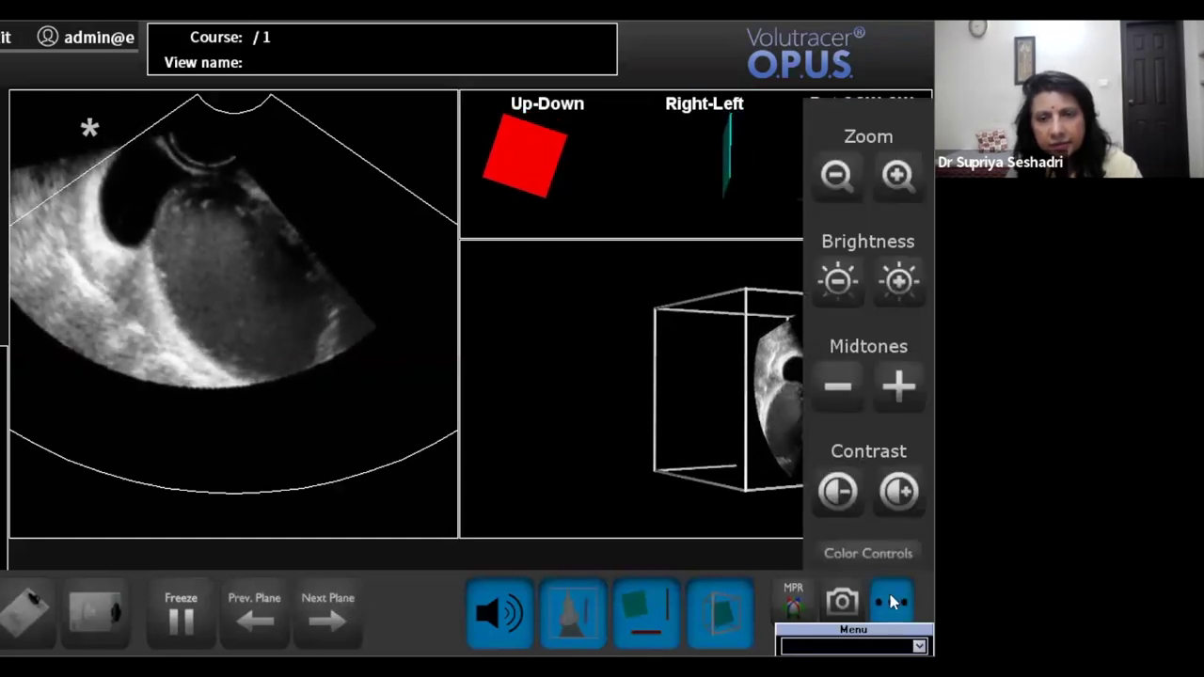
click(896, 175)
click(181, 616)
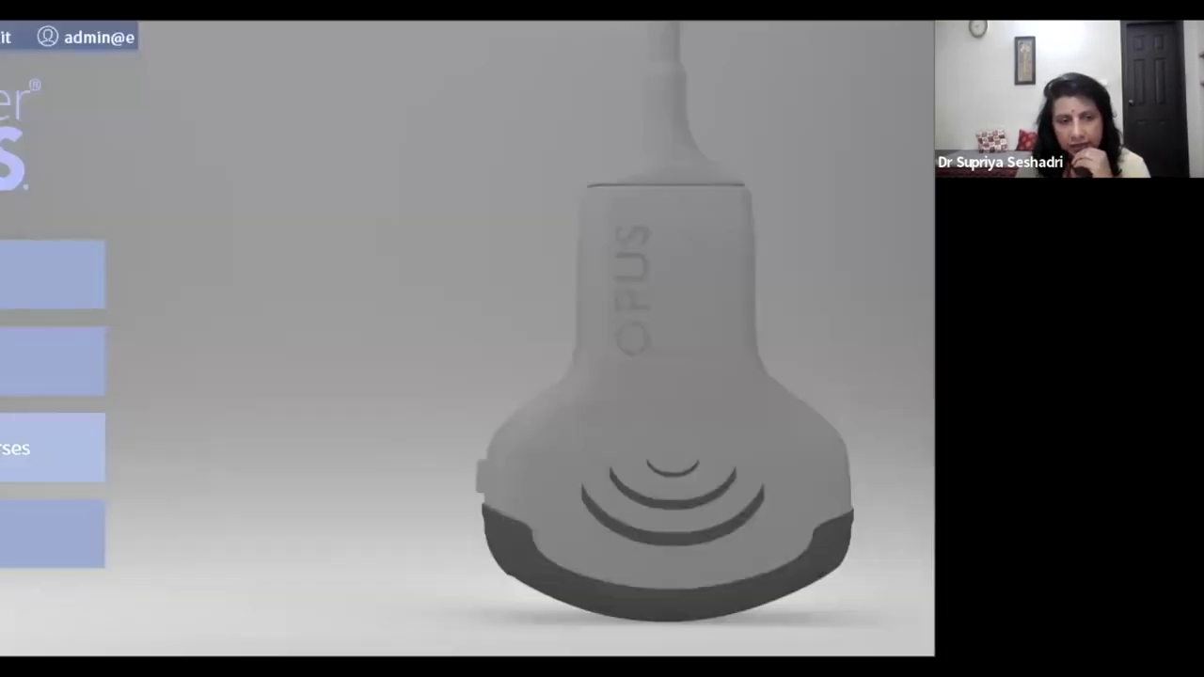
Step: Replace the endometriotic cyst case with the hemorrhagic cyst volume from VOLS MARROW
click(53, 533)
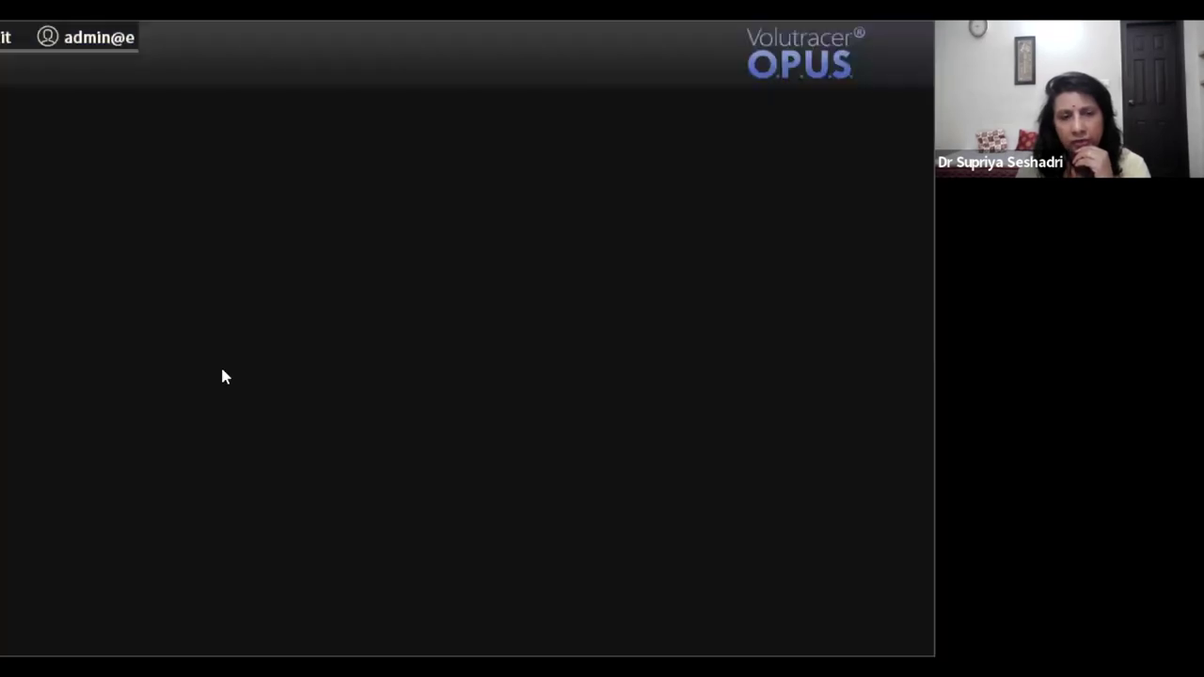
click(222, 416)
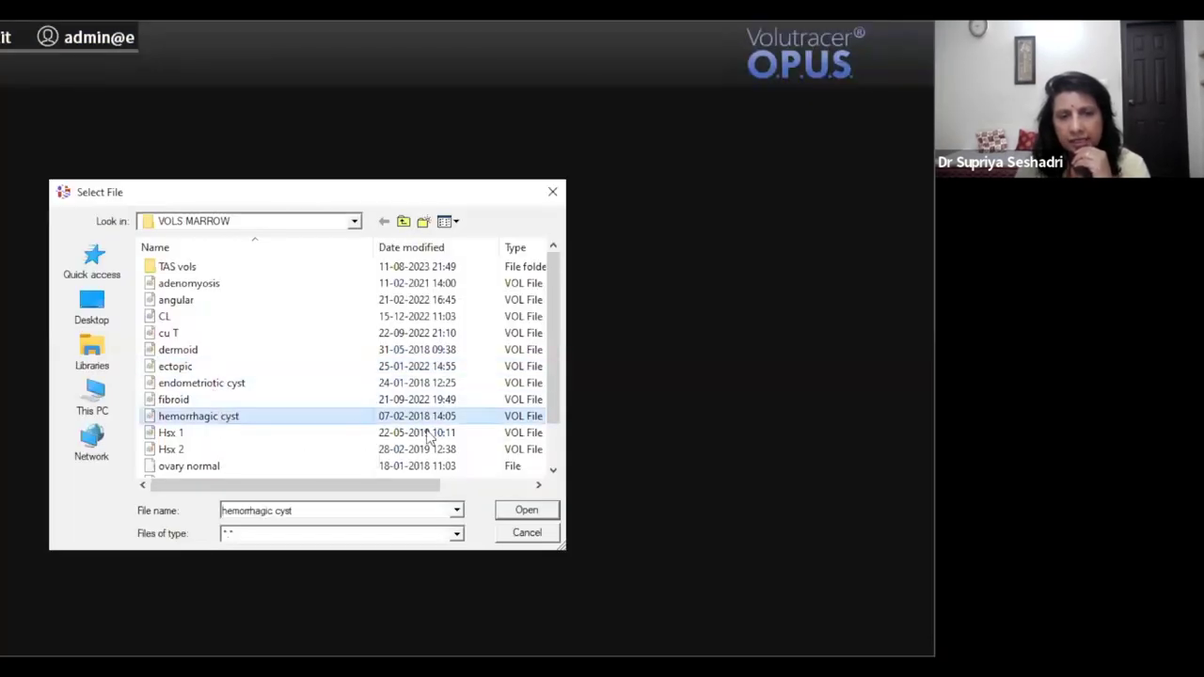
click(538, 515)
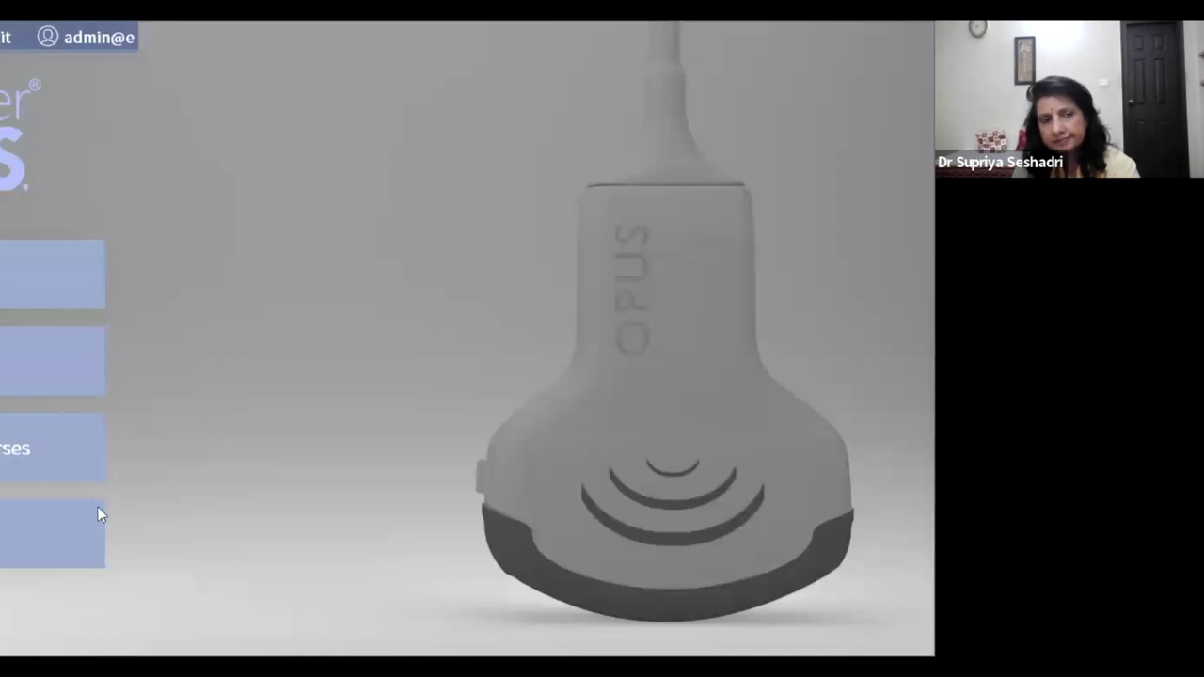
Step: Load the angular volume from the VOLS MARROW folder as the next case
click(98, 508)
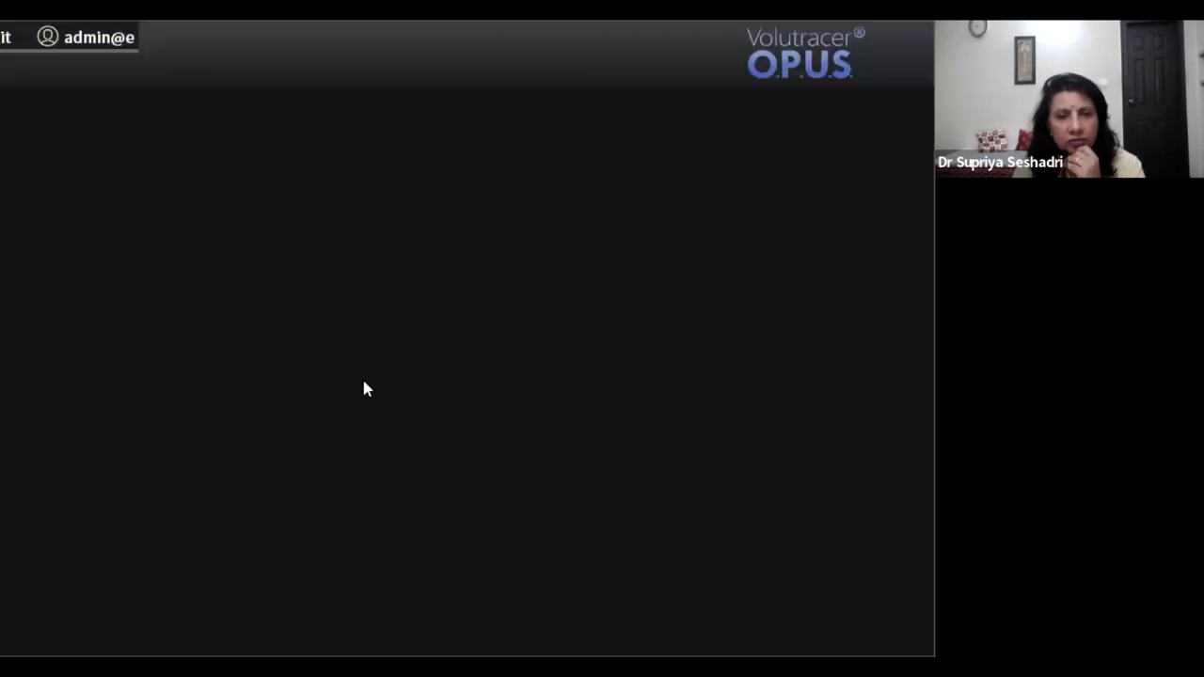
click(183, 301)
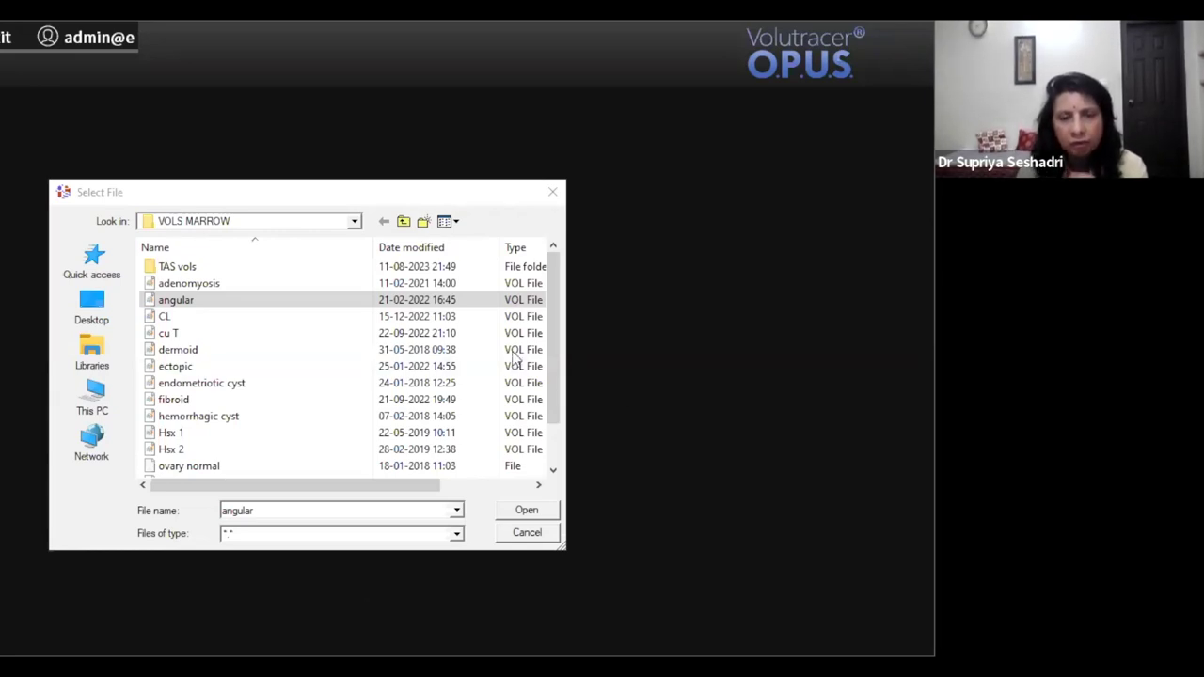
click(187, 301)
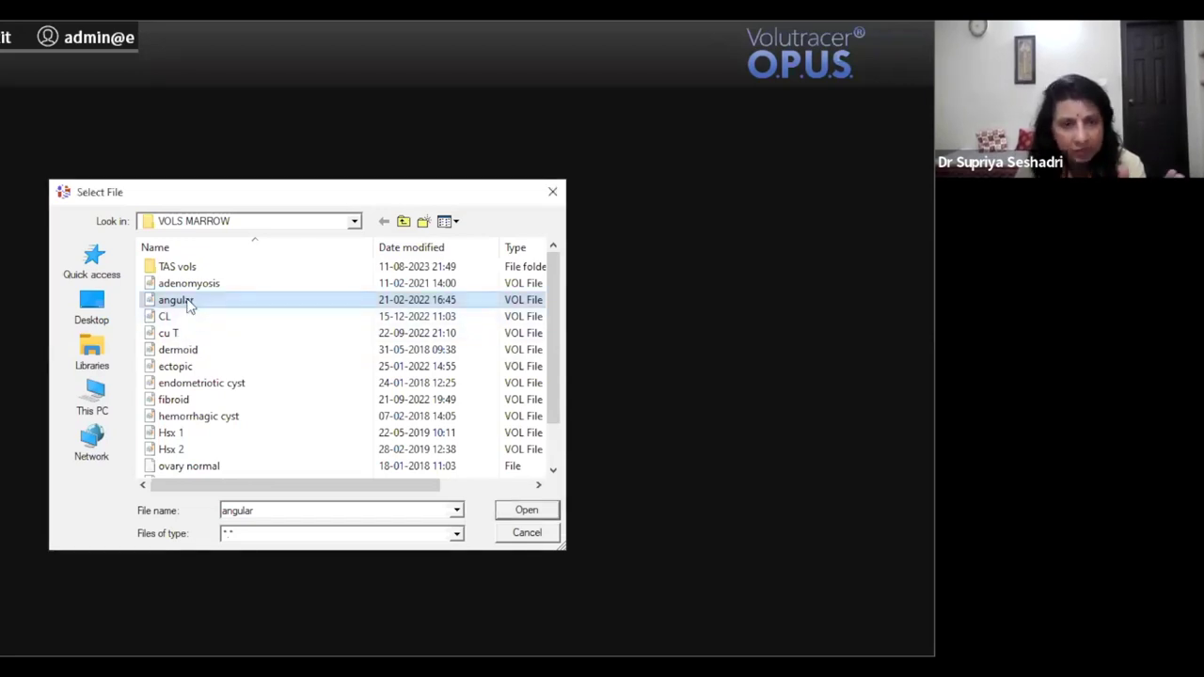
click(527, 512)
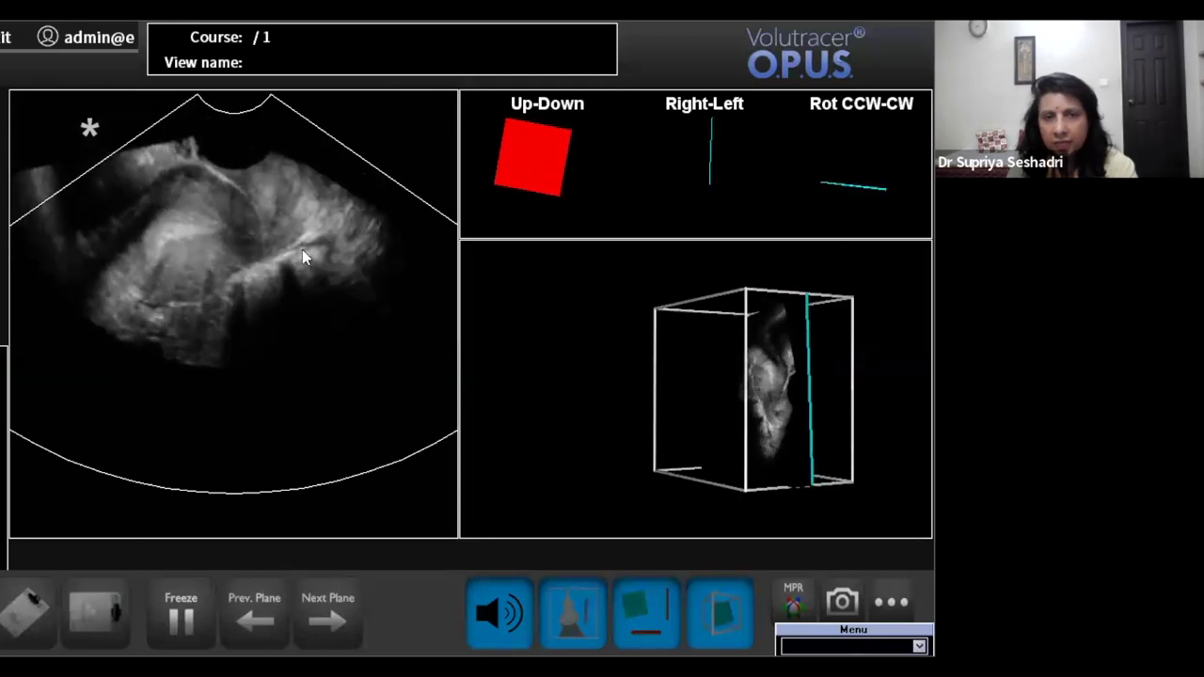
Step: Enlarge the angular case's scan image, lower its brightness and freeze the plane
click(890, 602)
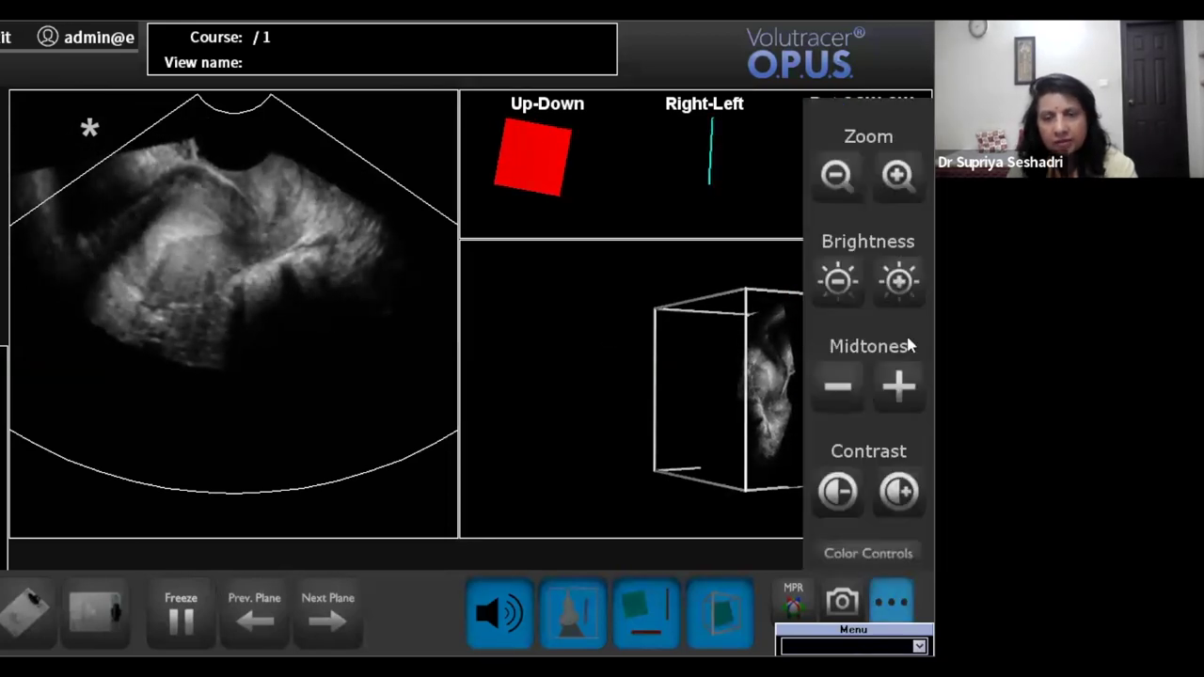
click(894, 187)
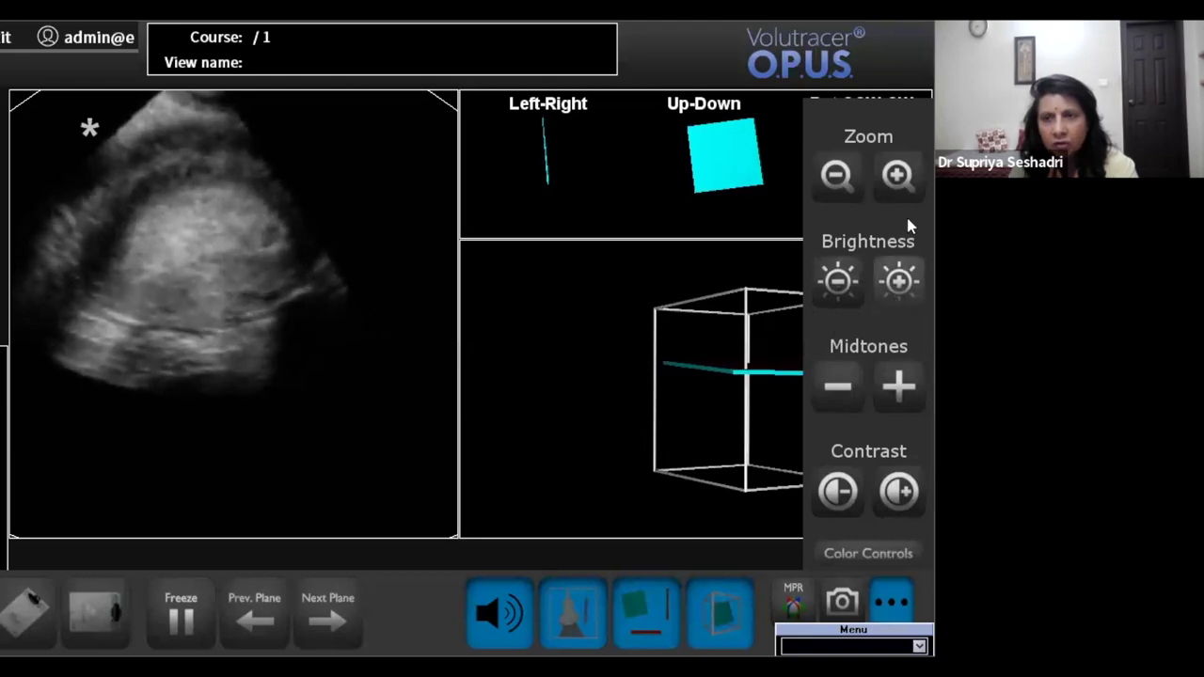
click(897, 175)
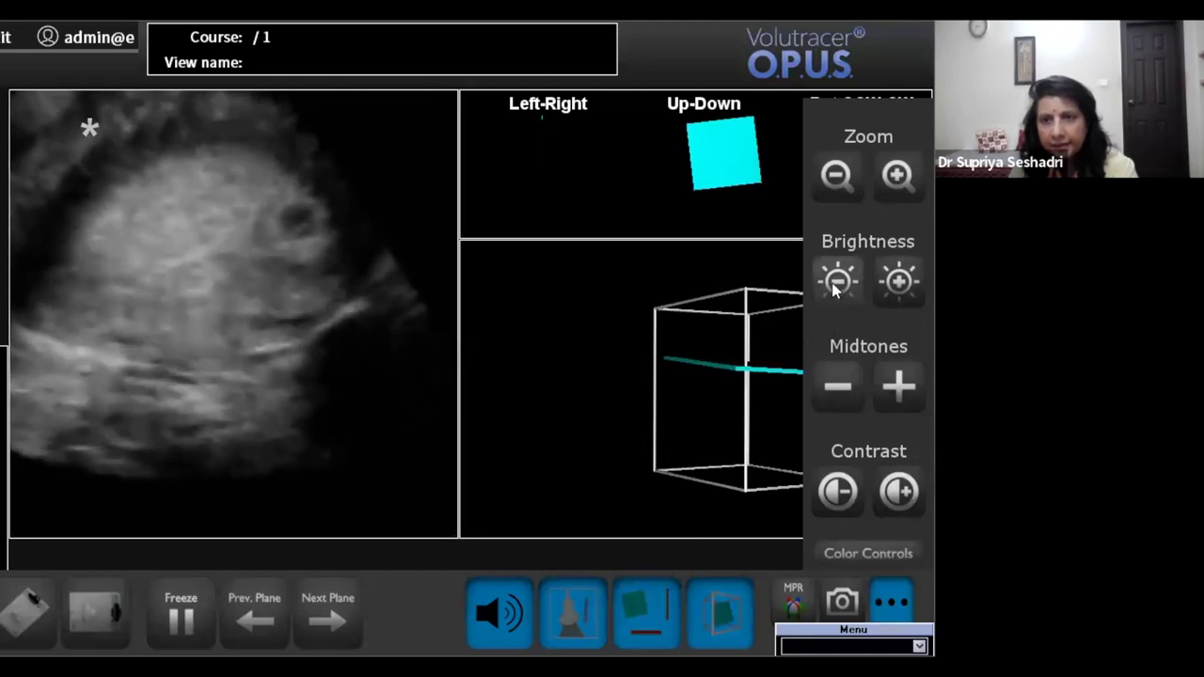
click(831, 285)
click(833, 306)
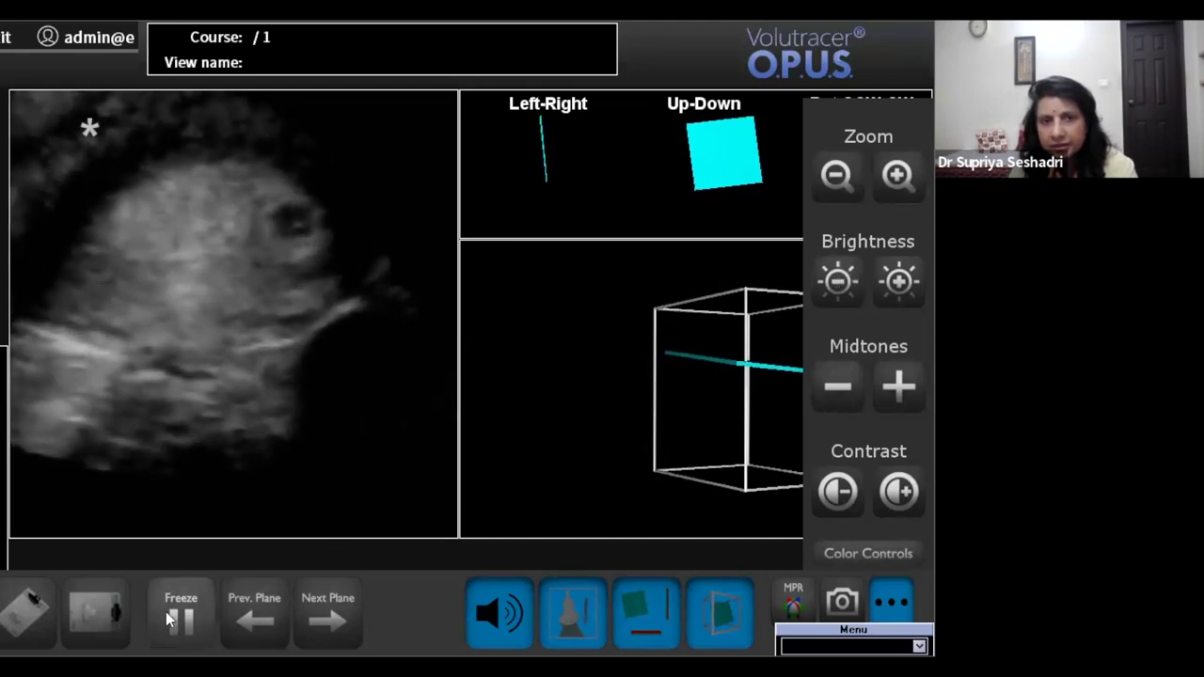
click(165, 612)
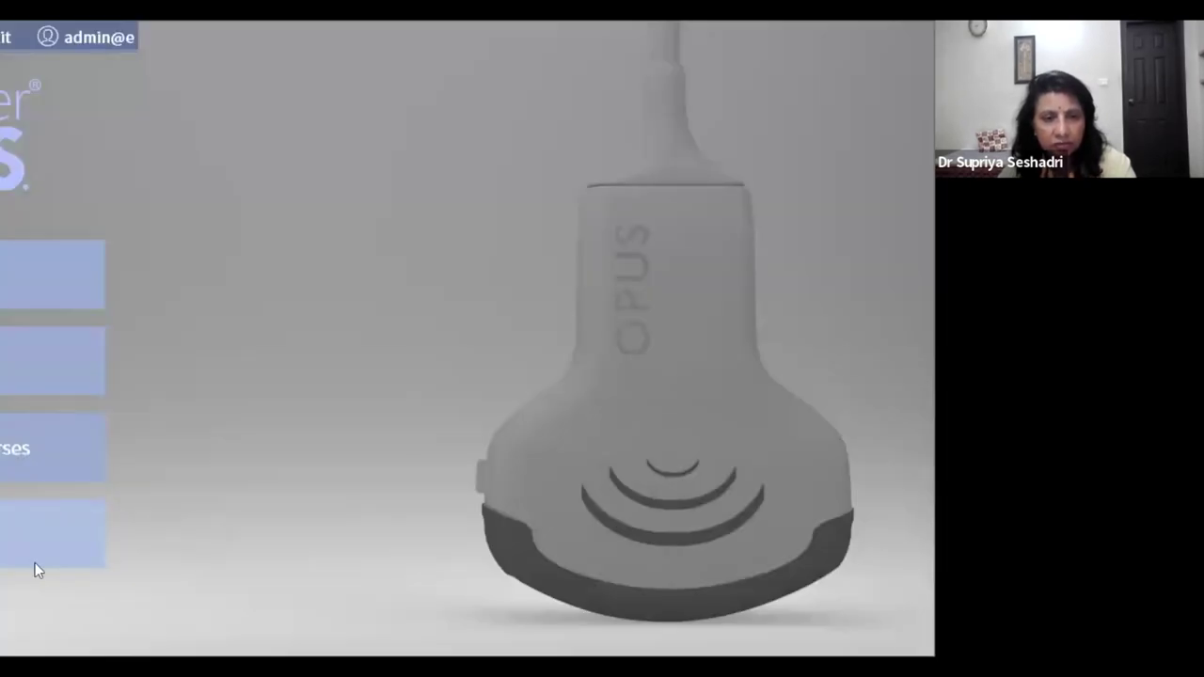
Step: Load the ectopic volume from the VOLS MARROW folder and enlarge its scan image
click(33, 535)
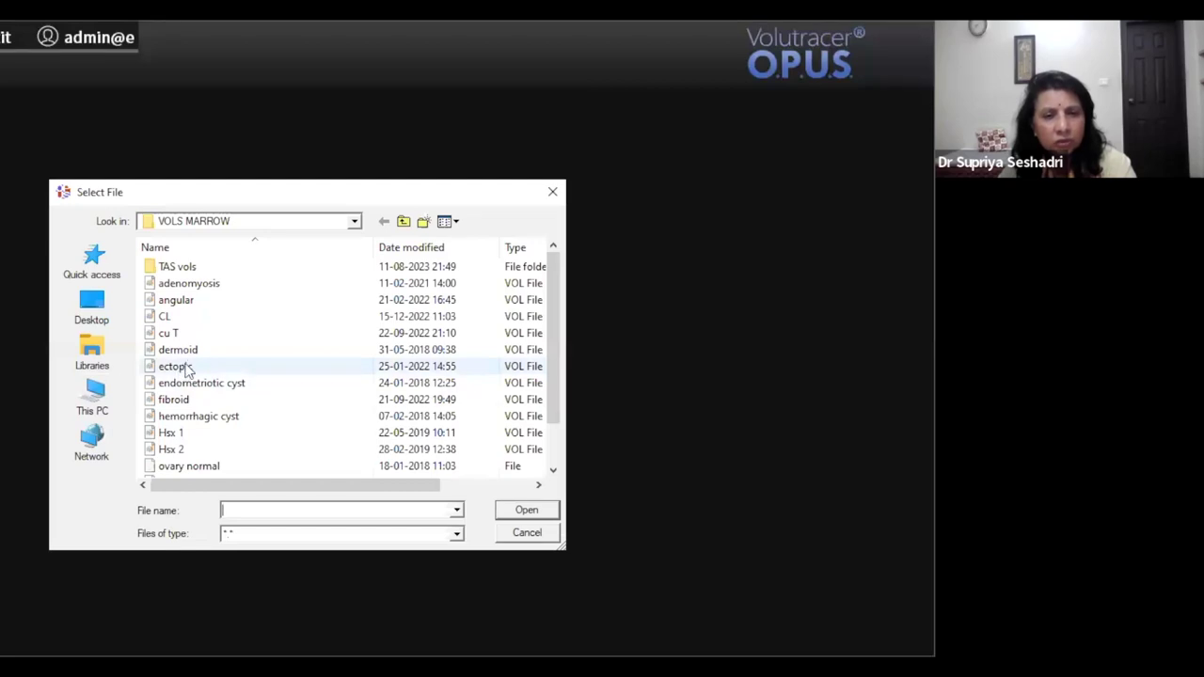
click(175, 366)
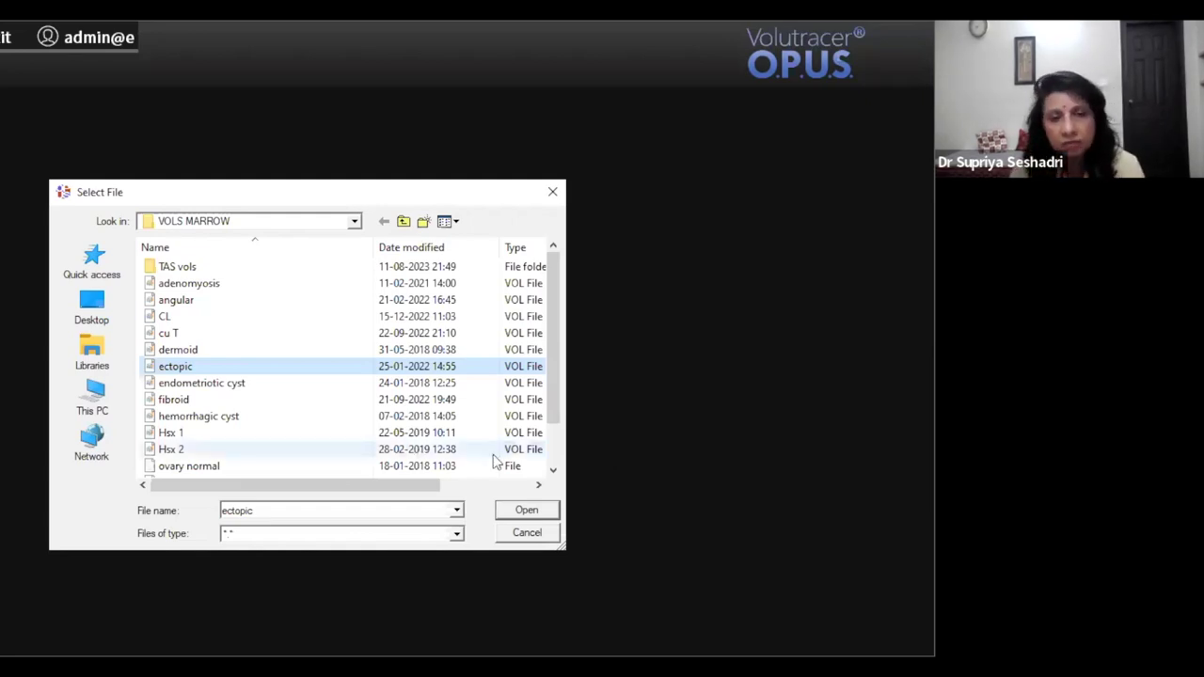
click(373, 367)
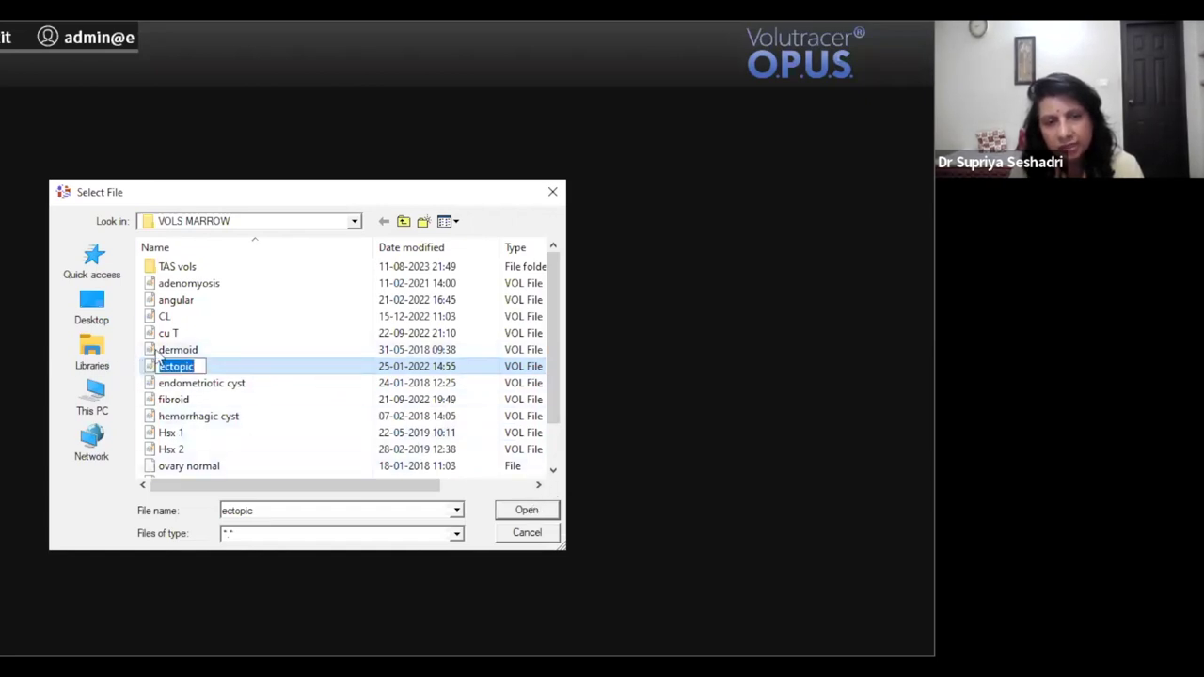
click(194, 367)
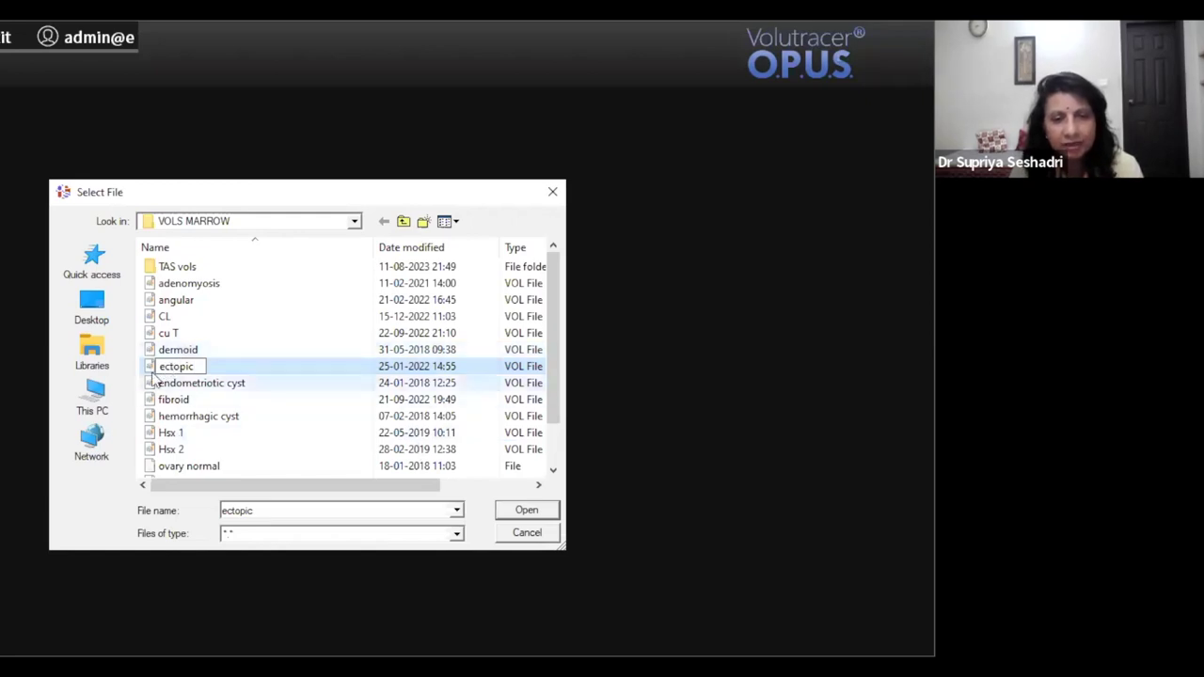
click(318, 354)
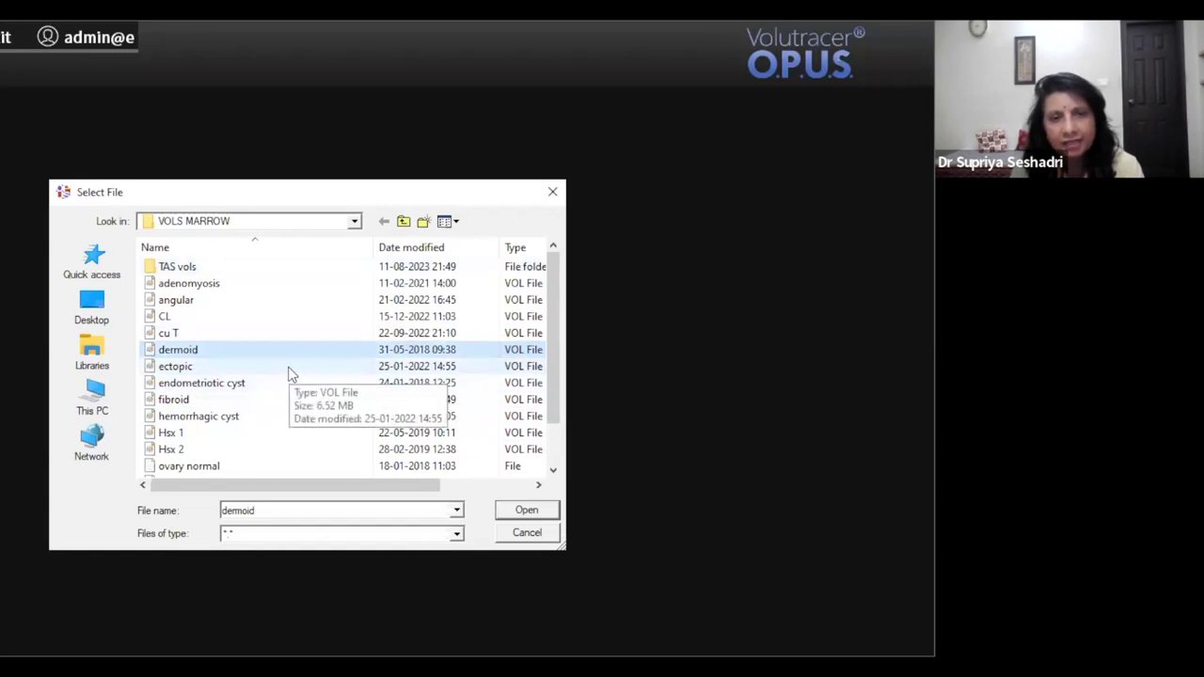
click(323, 369)
click(527, 513)
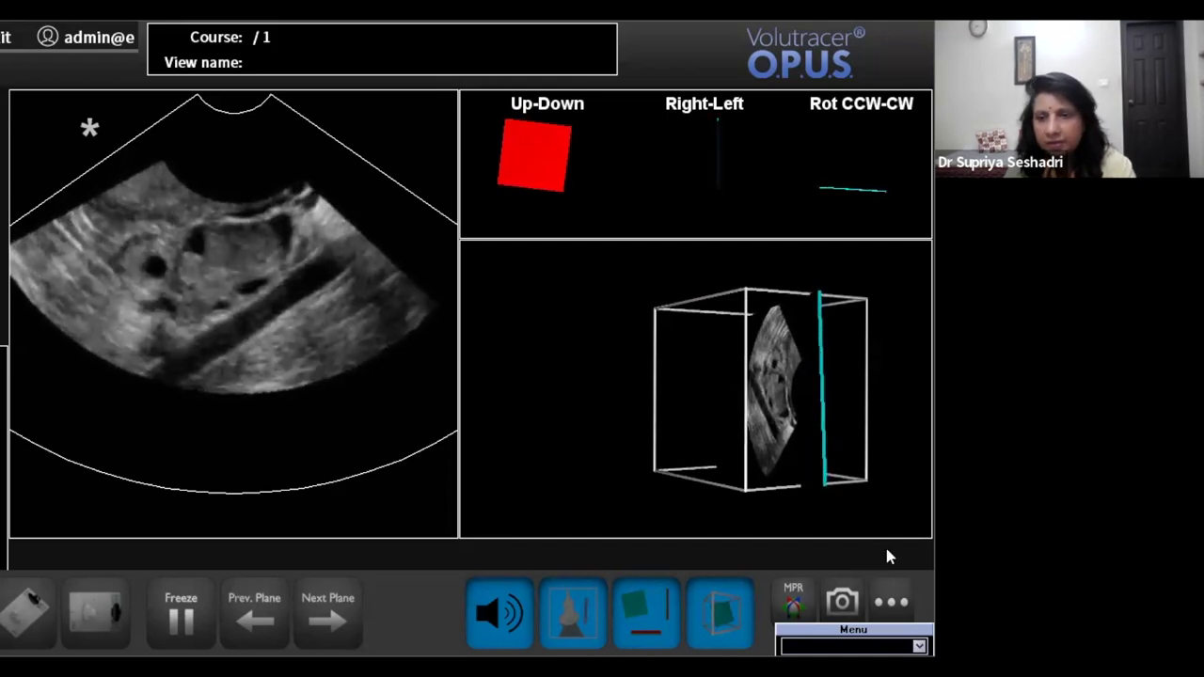
click(892, 600)
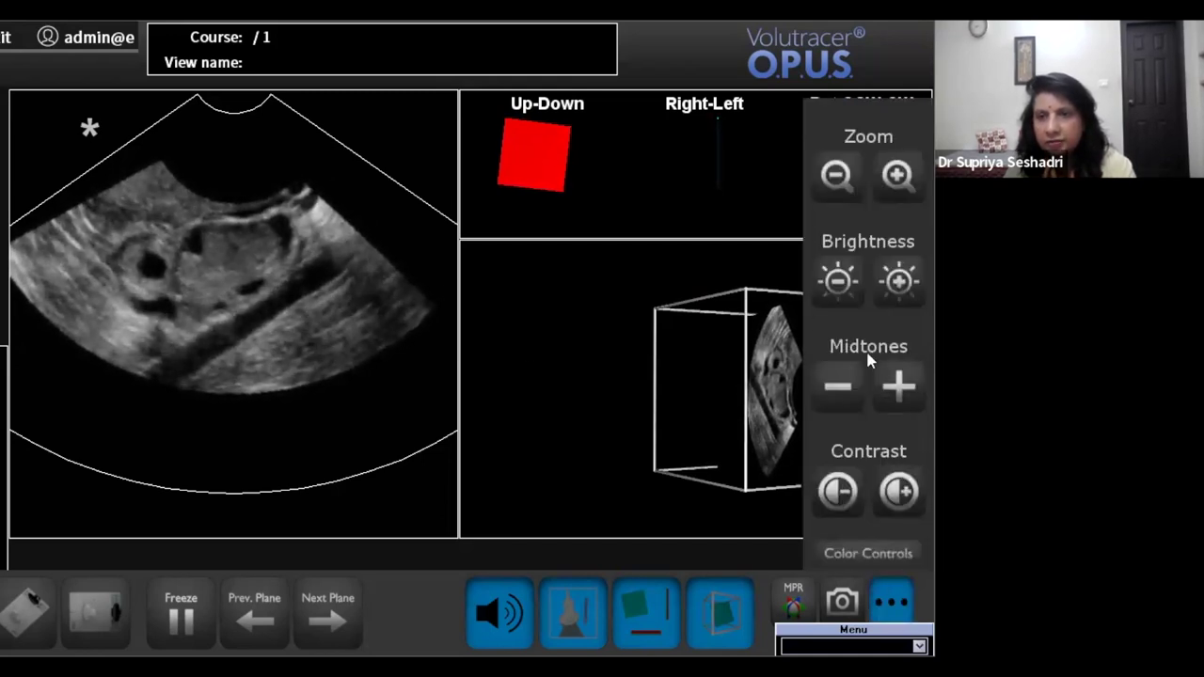
click(900, 178)
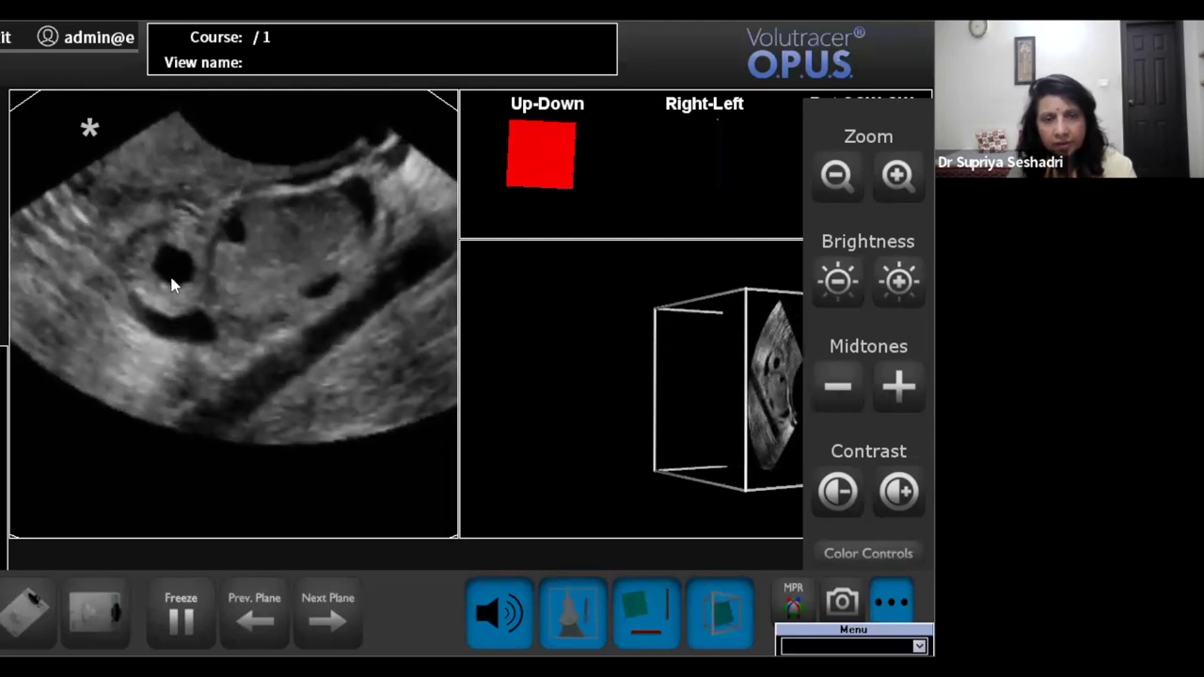
Step: Sweep the scan plane back and forth through the ectopic volume to examine the ring-like mass, the adjacent ovary and the neighbouring vessel
scroll(172, 284, down, 5)
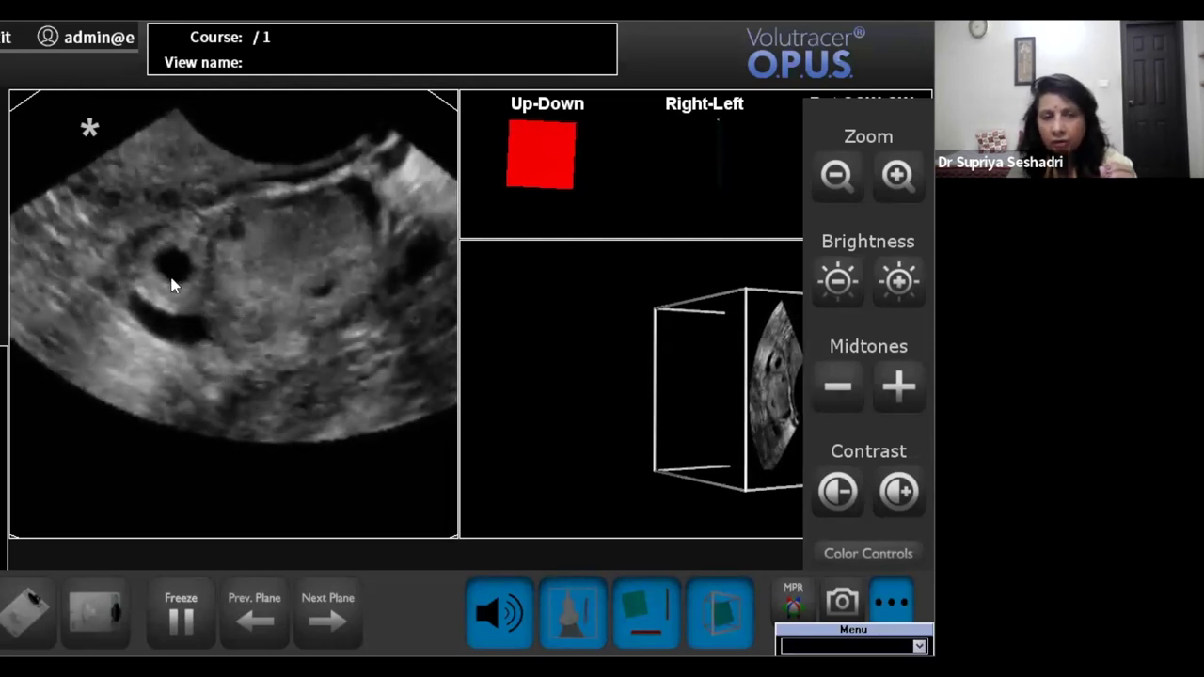
scroll(183, 308, down, 5)
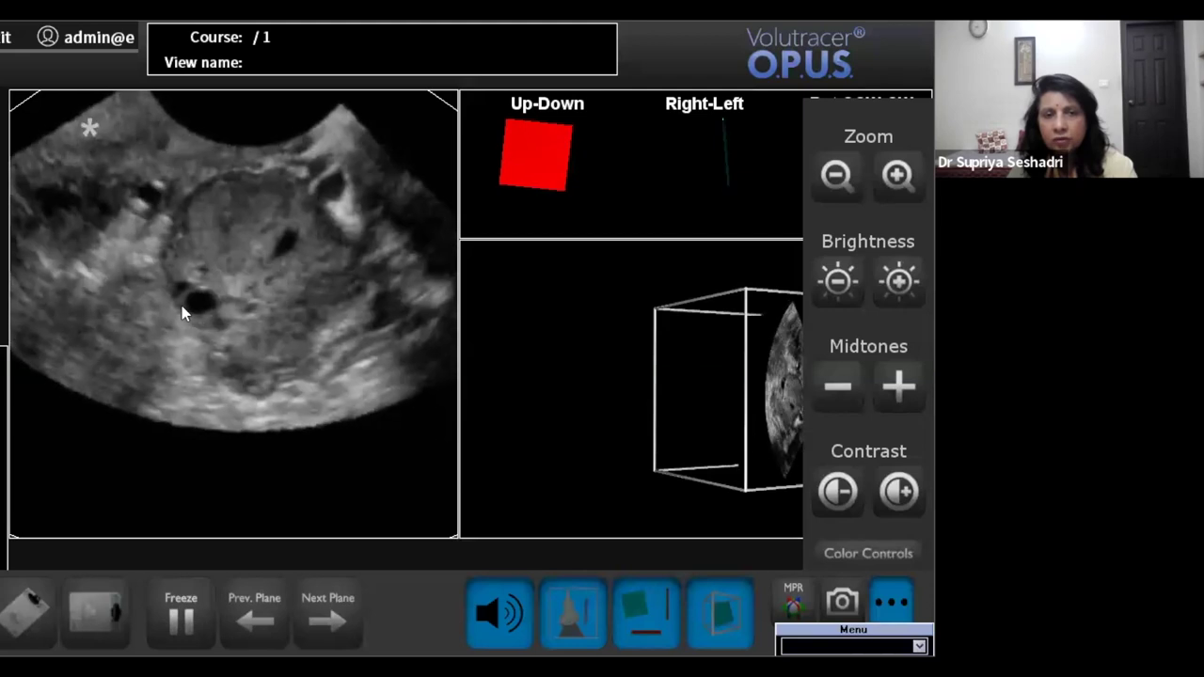
scroll(182, 306, down, 5)
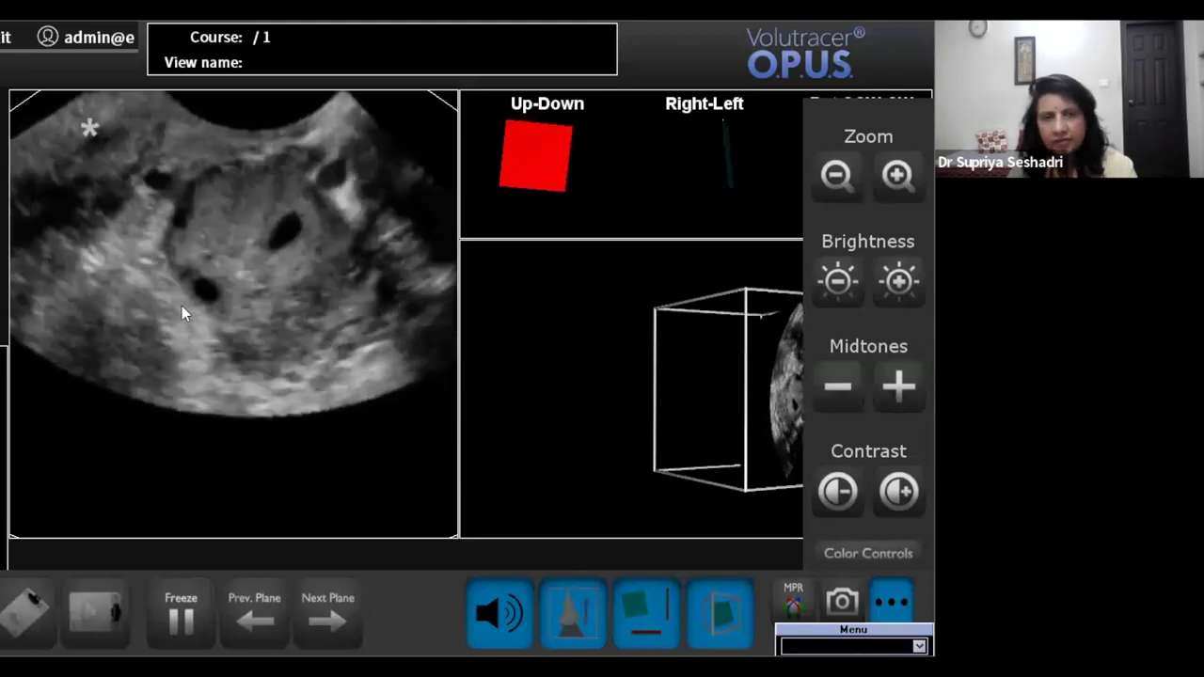
scroll(289, 297, down, 4)
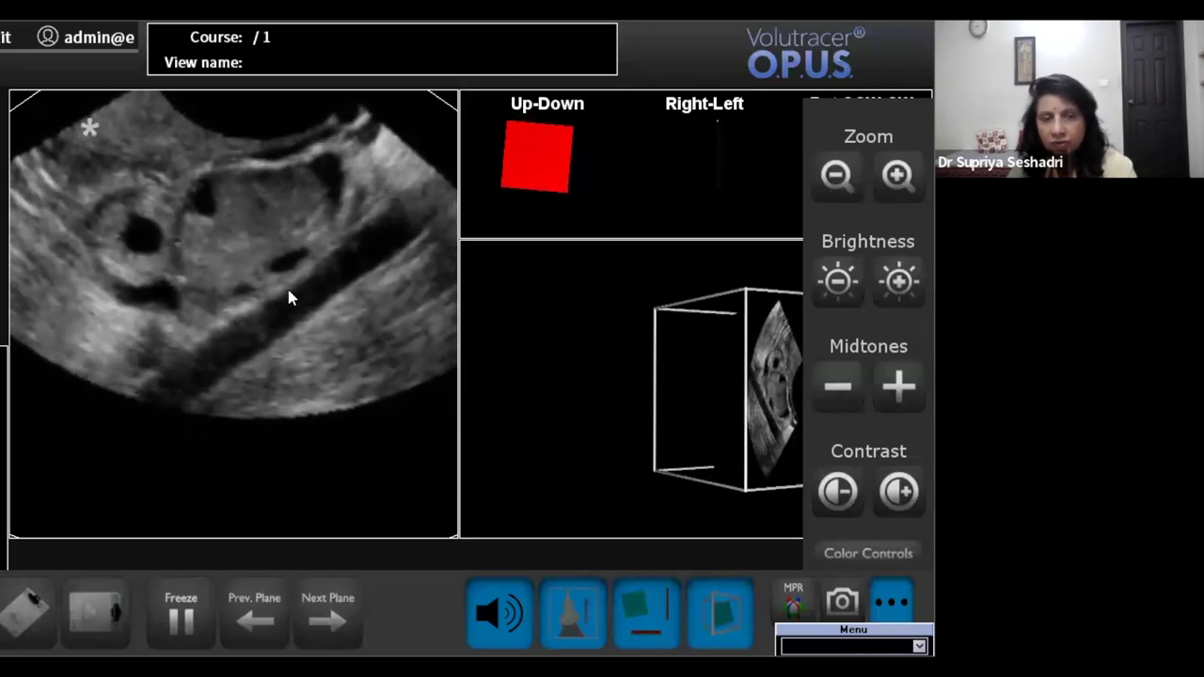
scroll(288, 296, down, 3)
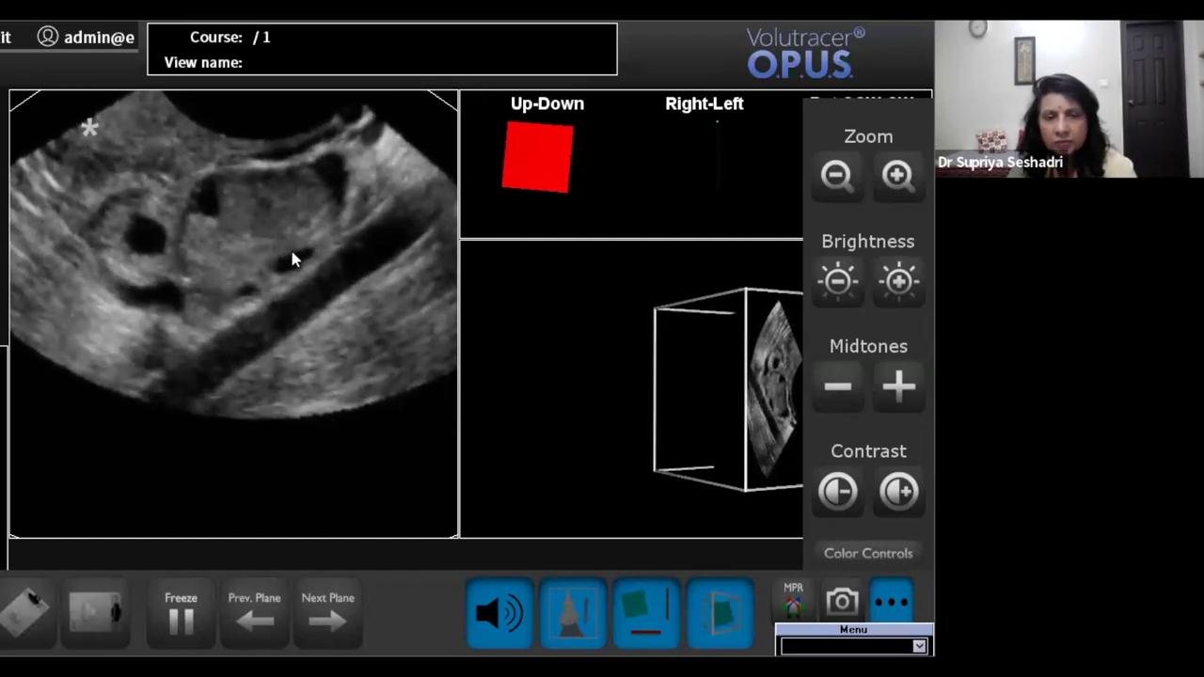
scroll(377, 264, down, 2)
scroll(377, 264, down, 4)
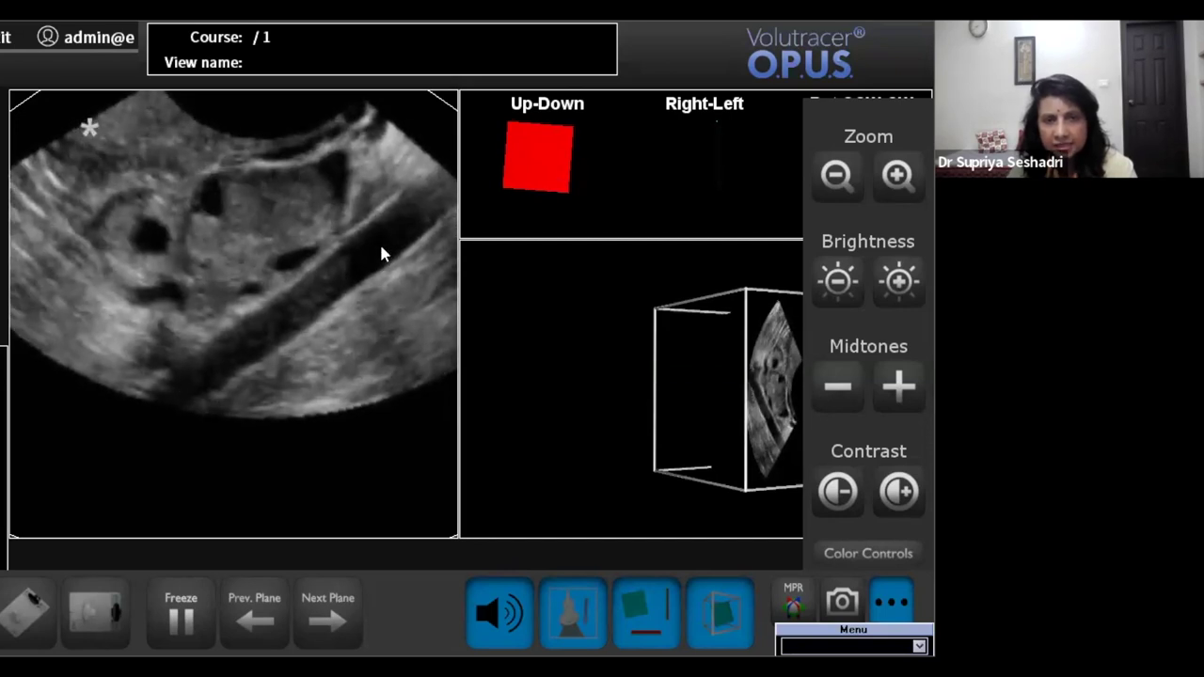
scroll(277, 247, down, 3)
scroll(265, 261, down, 4)
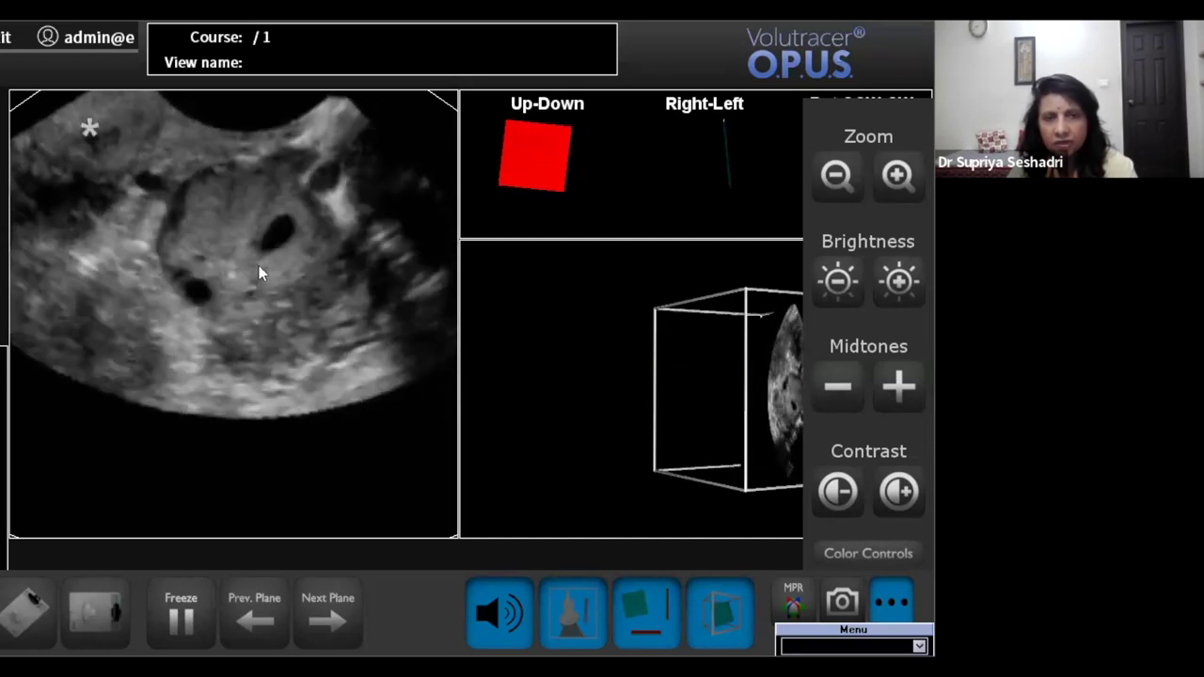
scroll(240, 277, down, 4)
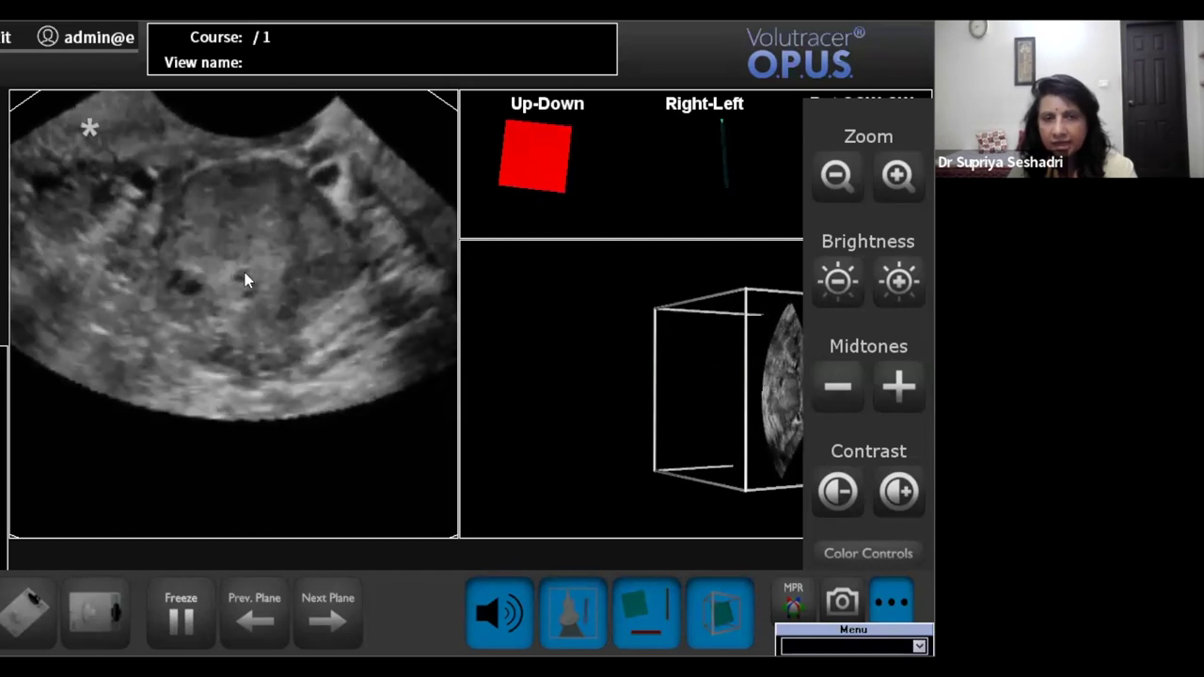
scroll(244, 278, down, 1)
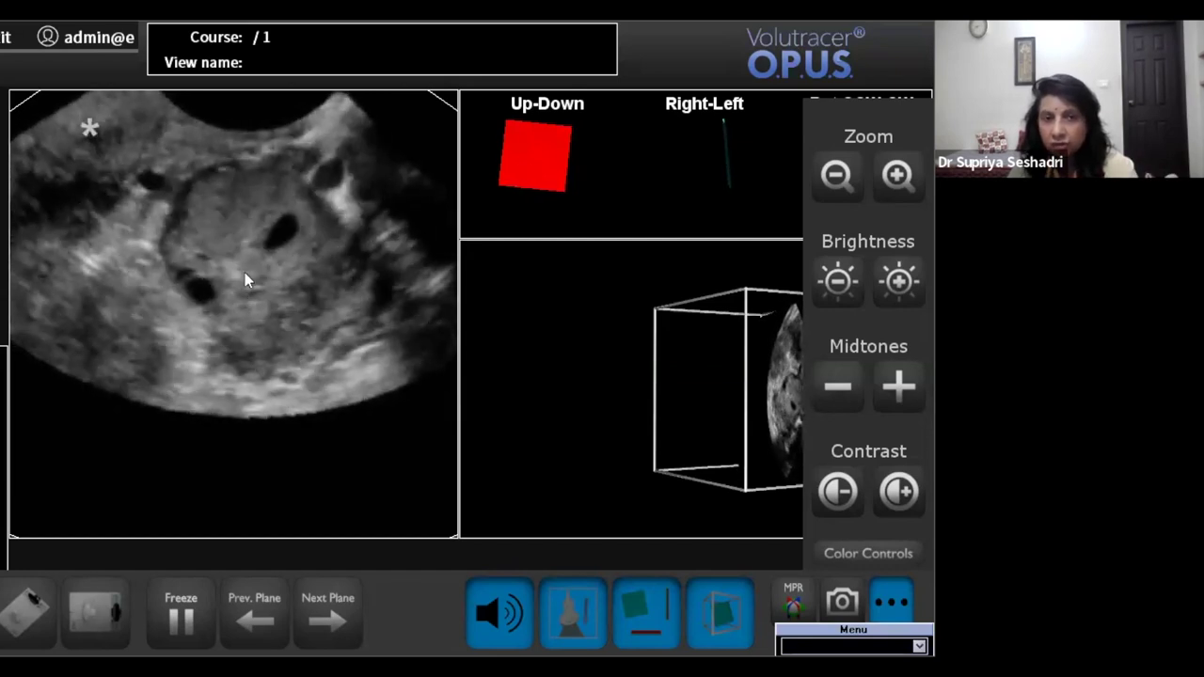
scroll(244, 273, down, 1)
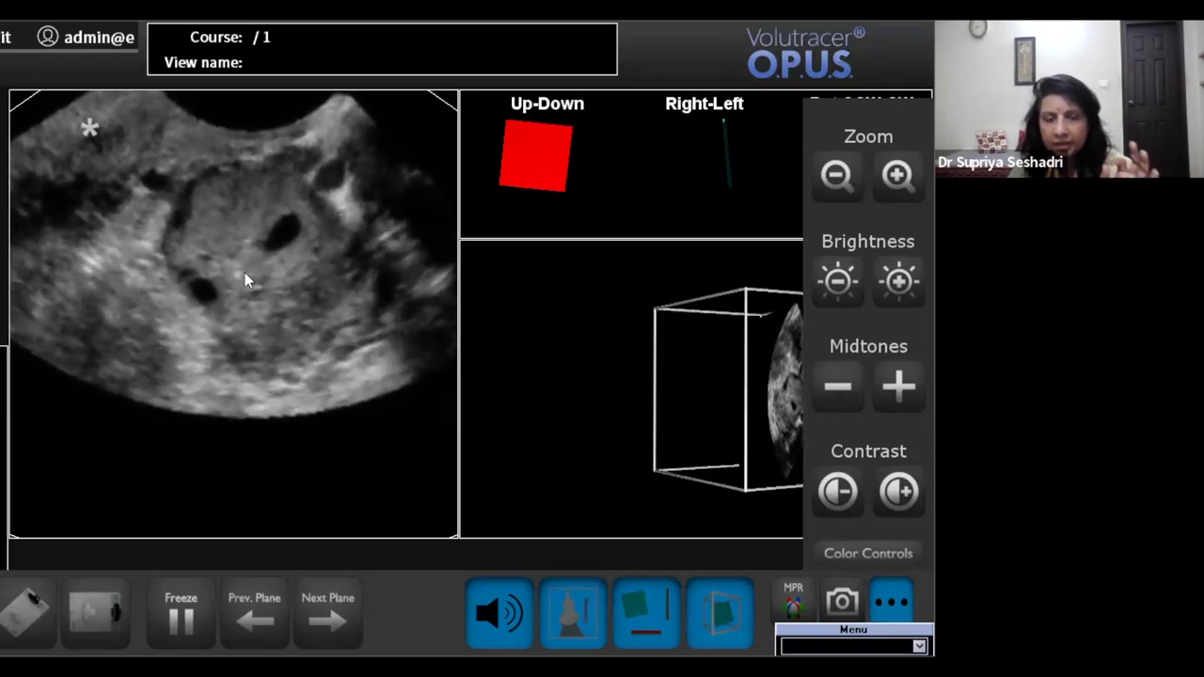
scroll(244, 279, down, 1)
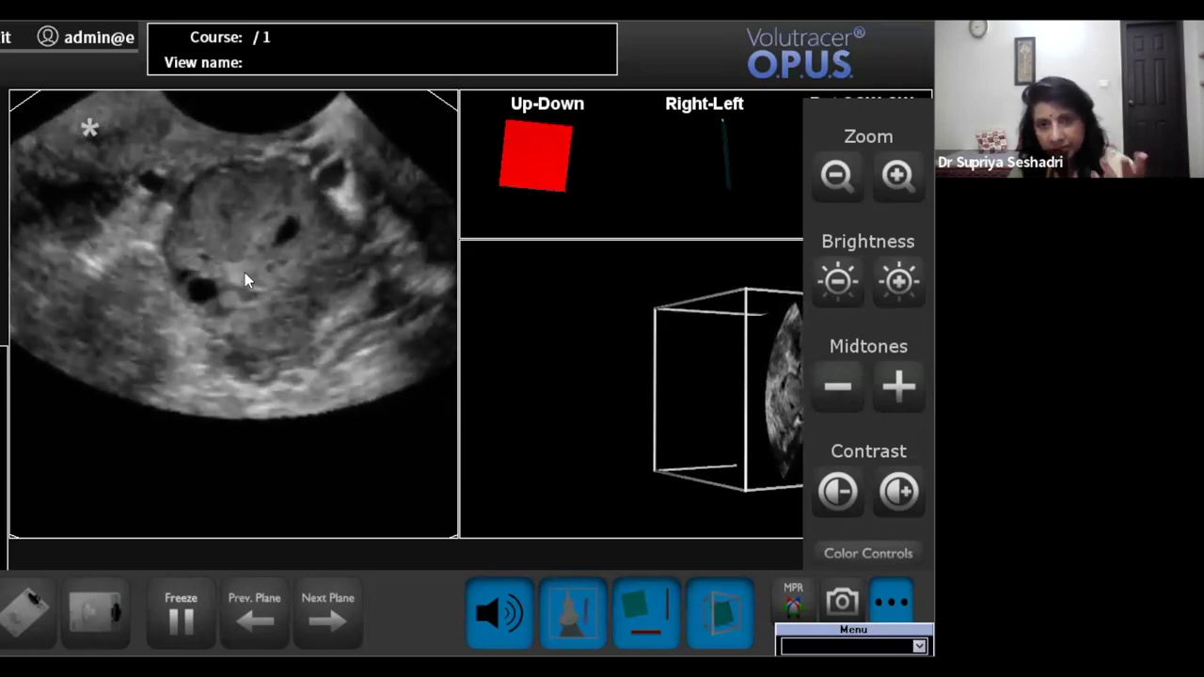
scroll(244, 274, down, 1)
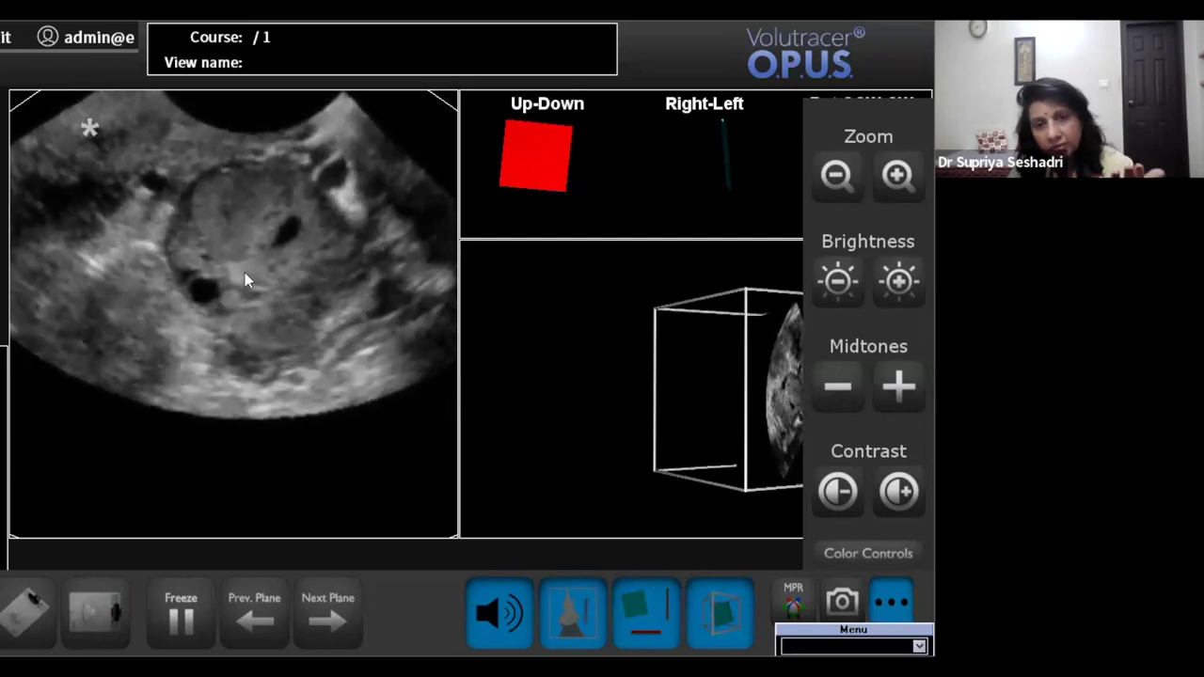
scroll(245, 279, down, 3)
scroll(245, 279, down, 4)
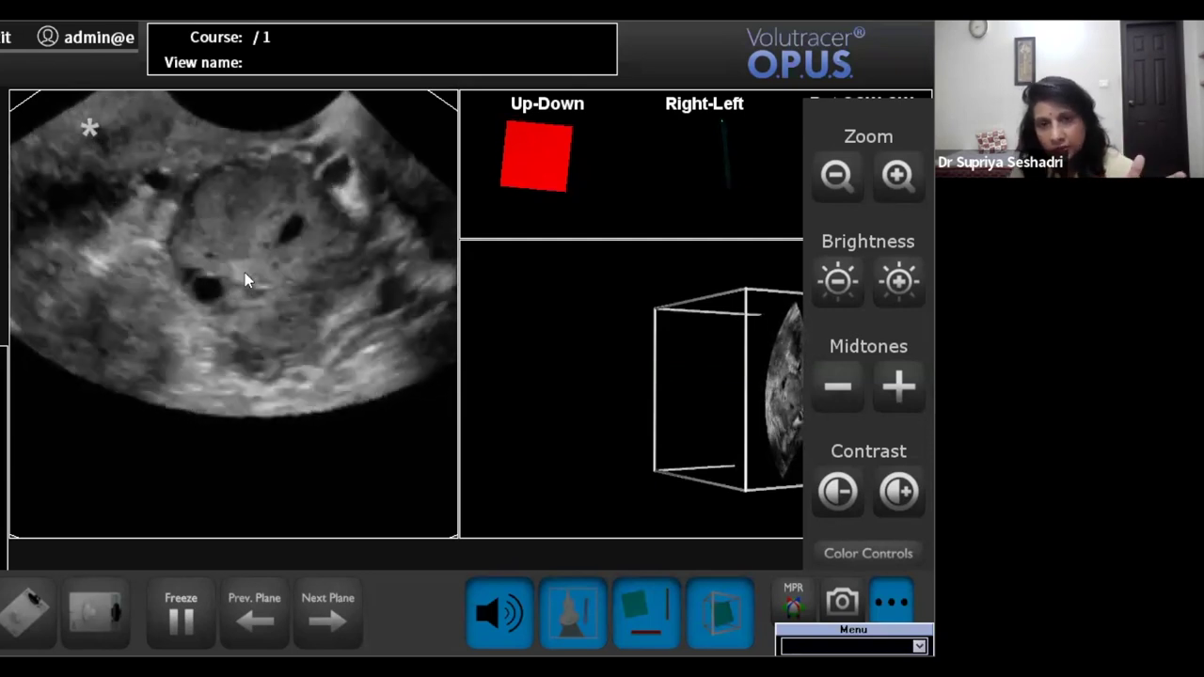
Step: Sweep the scan plane slowly through the ectopic volume to examine the mass with its dark centre and the surrounding cystic areas
scroll(245, 280, down, 3)
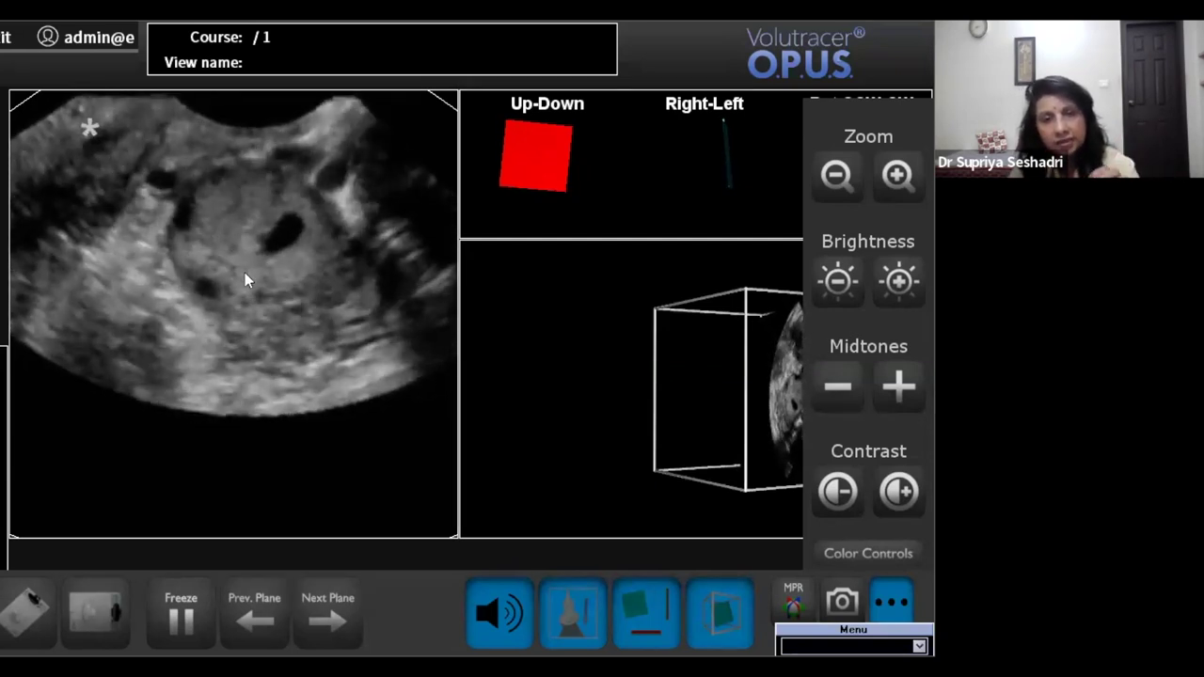
scroll(244, 279, down, 2)
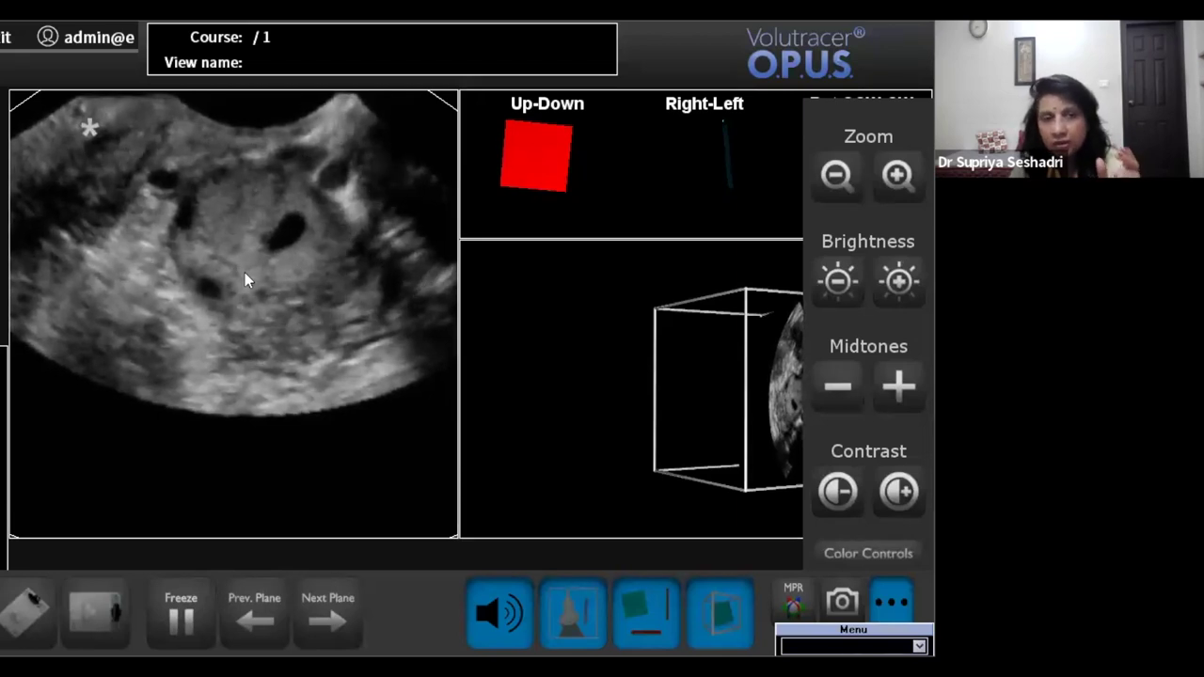
scroll(245, 279, down, 2)
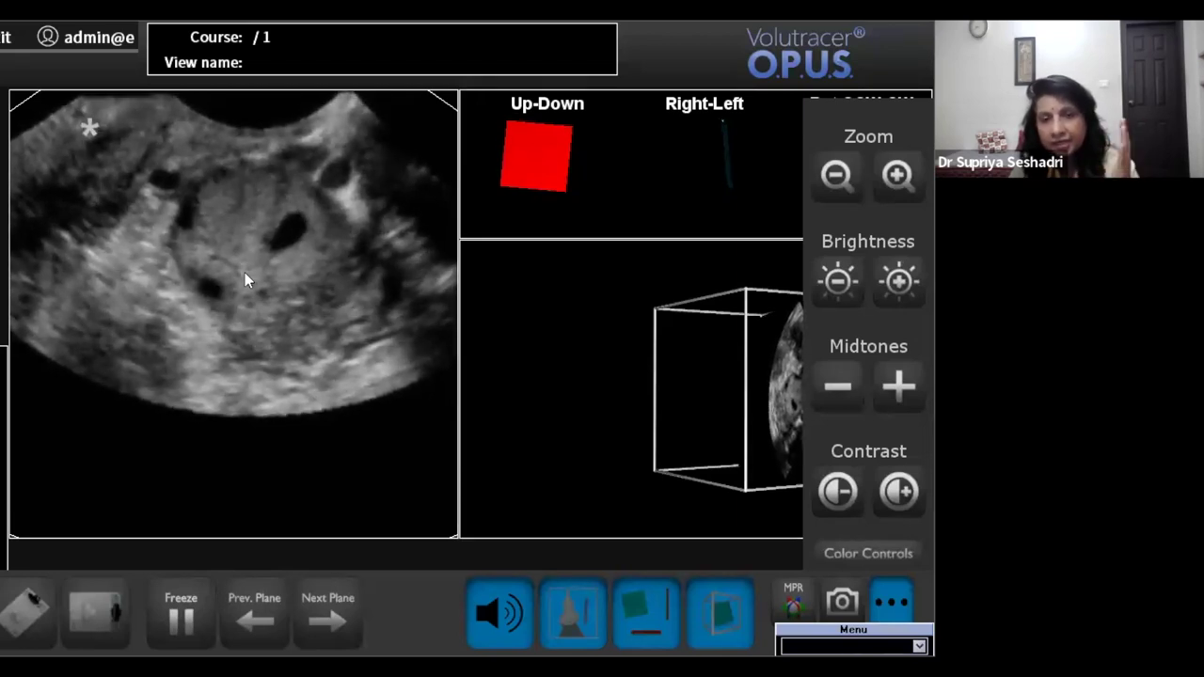
scroll(245, 274, down, 3)
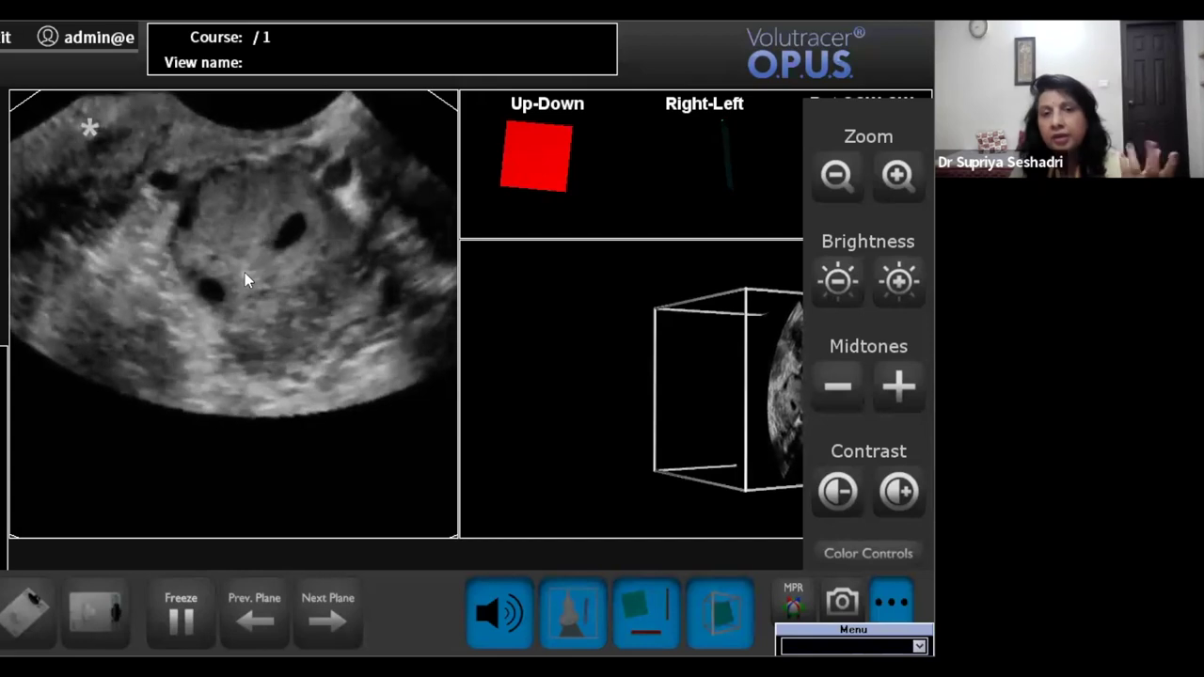
scroll(245, 280, down, 4)
scroll(244, 272, down, 3)
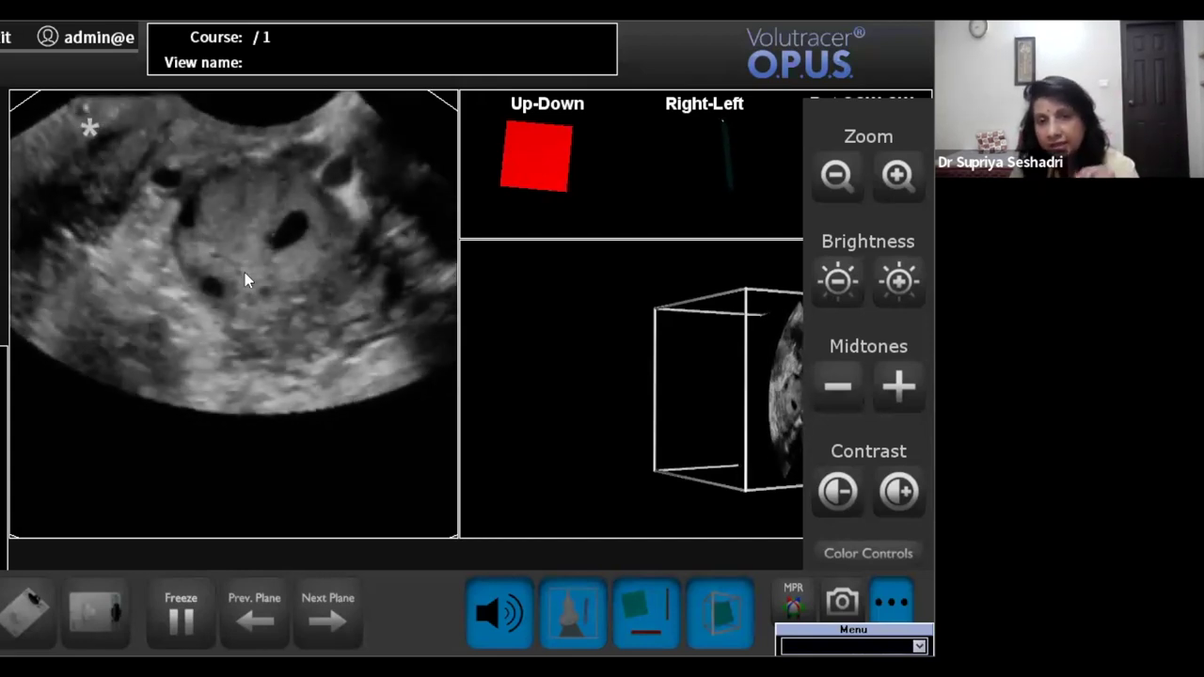
scroll(306, 305, down, 4)
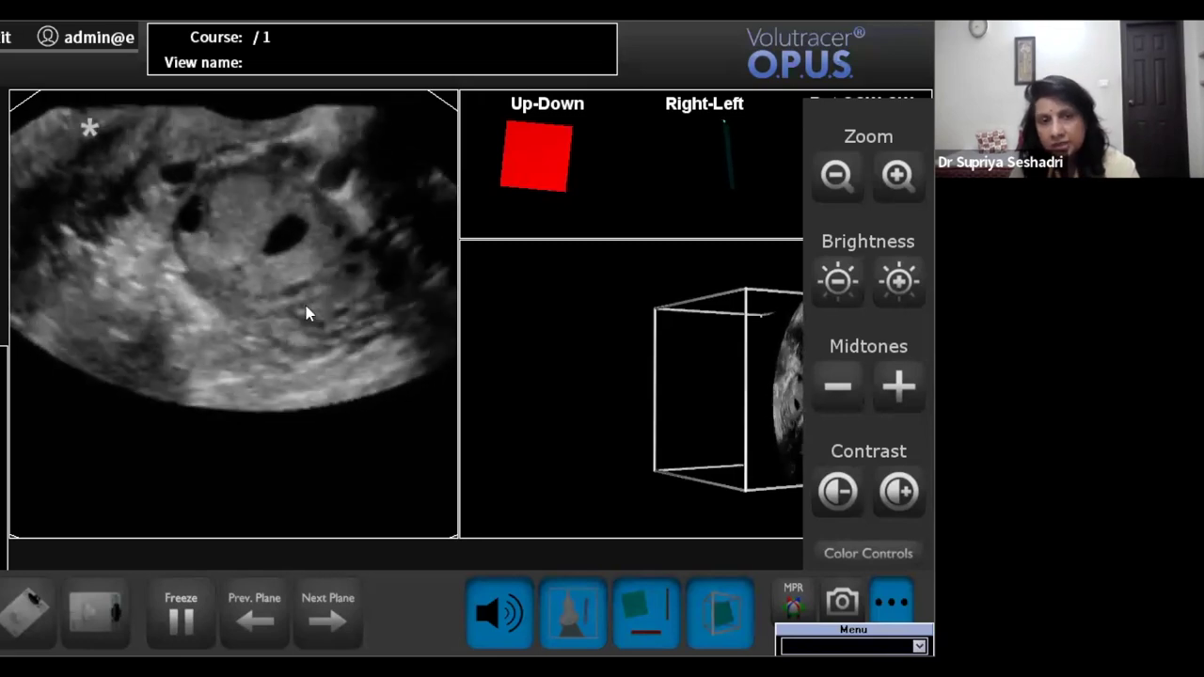
scroll(306, 314, down, 4)
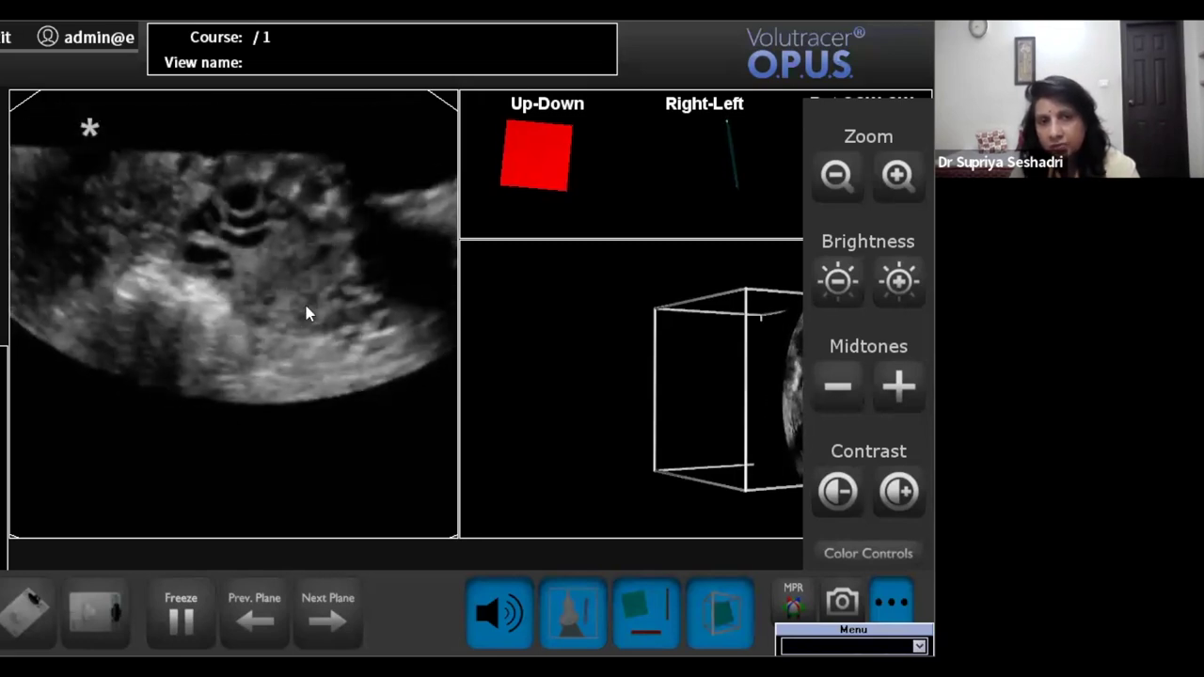
scroll(298, 284, down, 4)
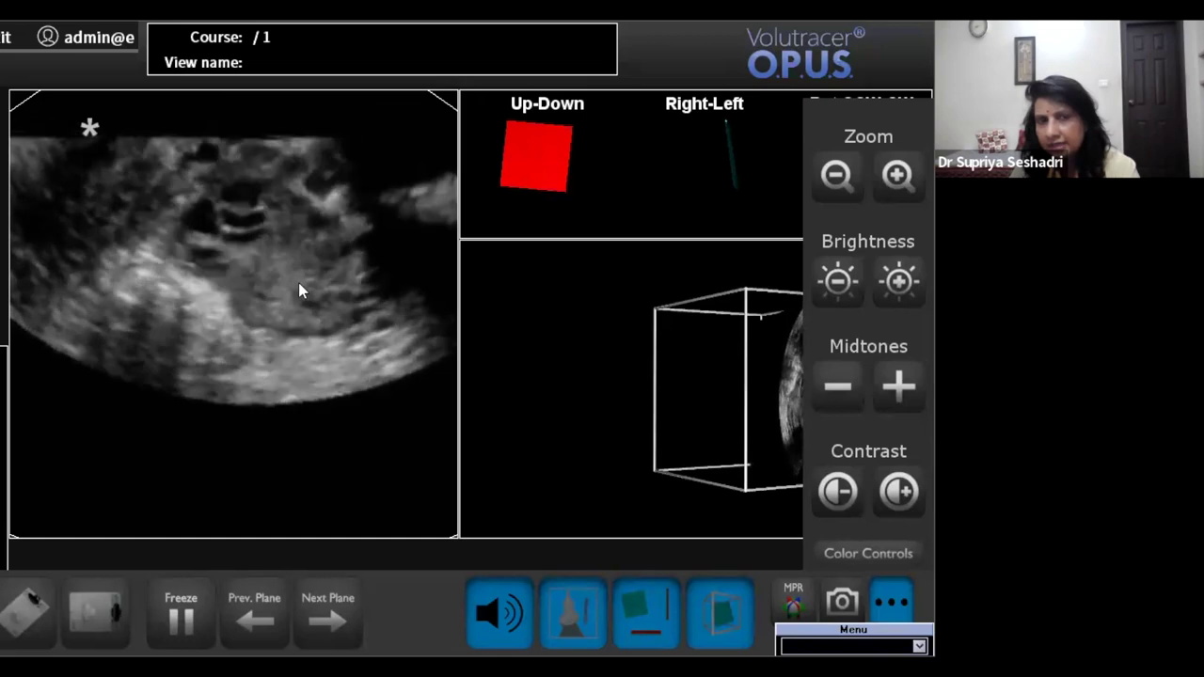
Step: Bring the ring-like mass, ovary and long vessel into one plane, enlarge the image and freeze it
drag(300, 288, 166, 295)
scroll(162, 282, down, 4)
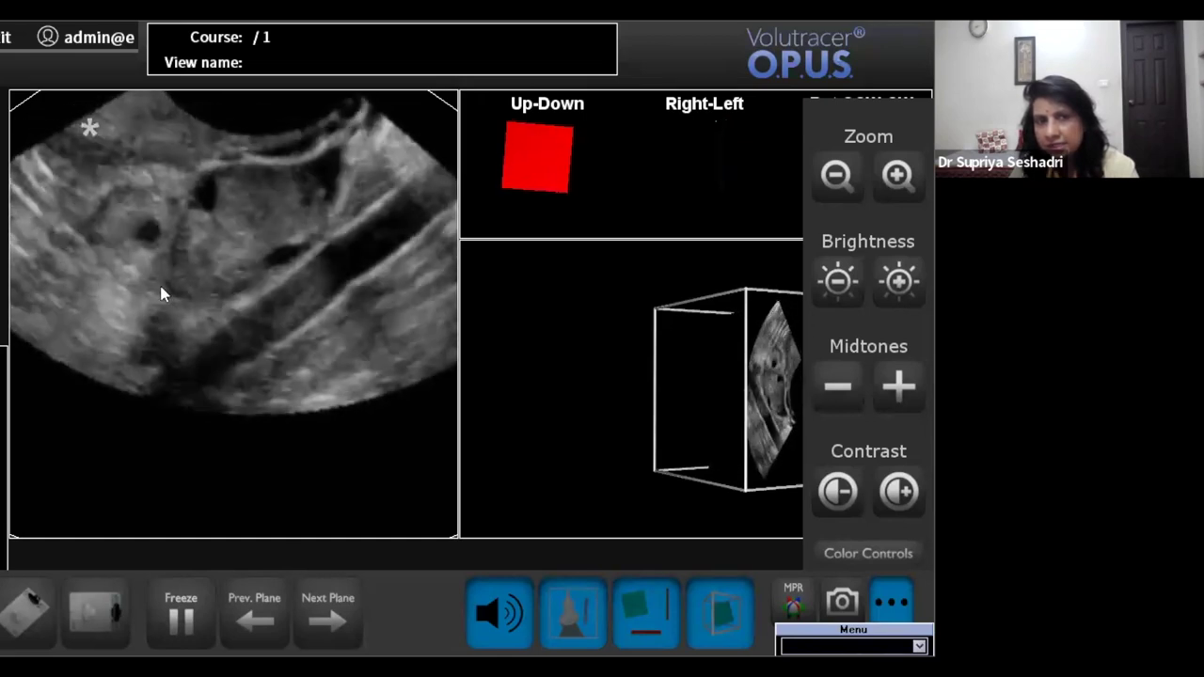
scroll(155, 265, down, 5)
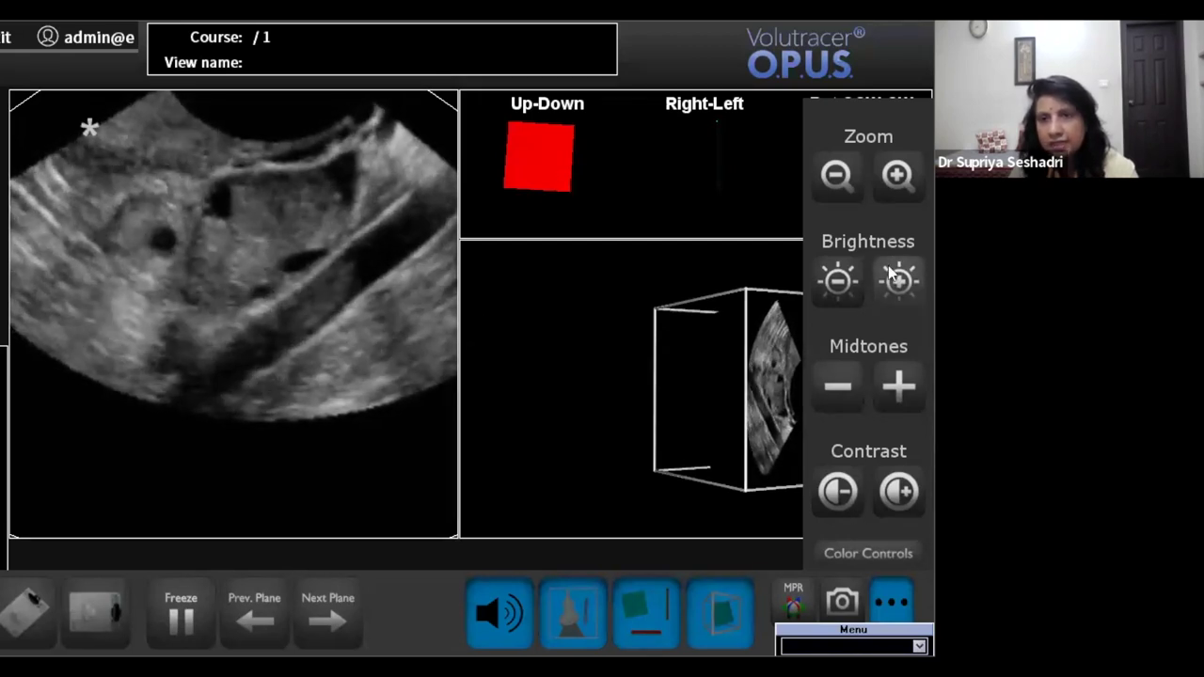
click(898, 177)
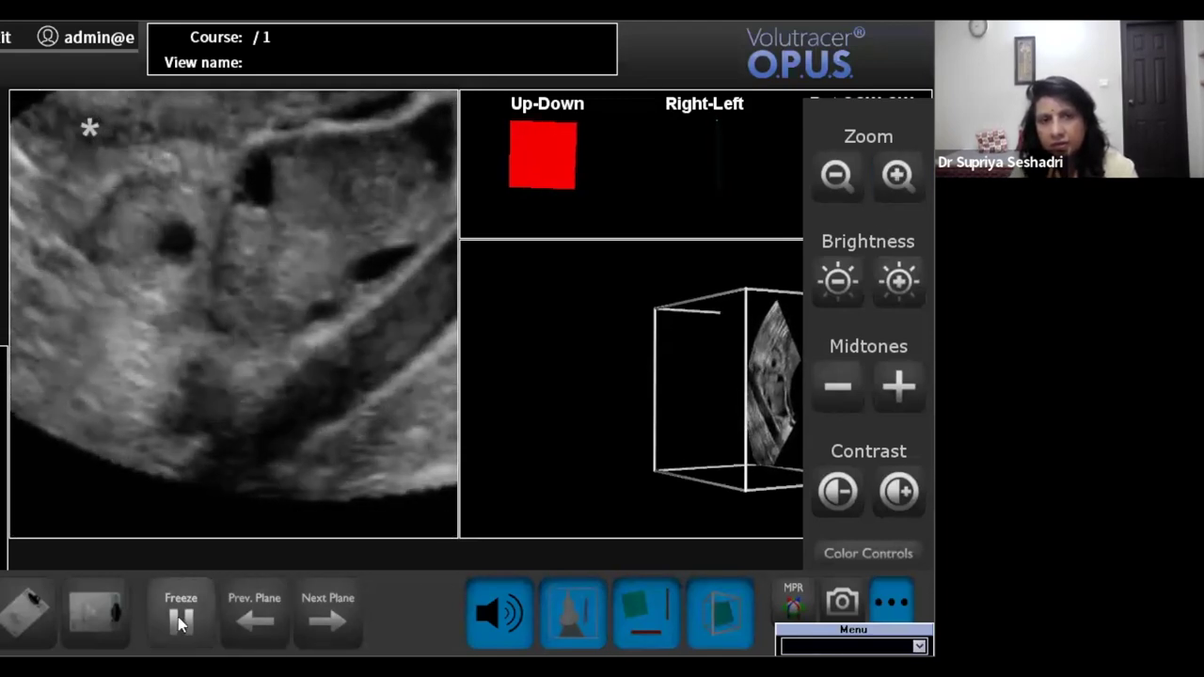
click(191, 620)
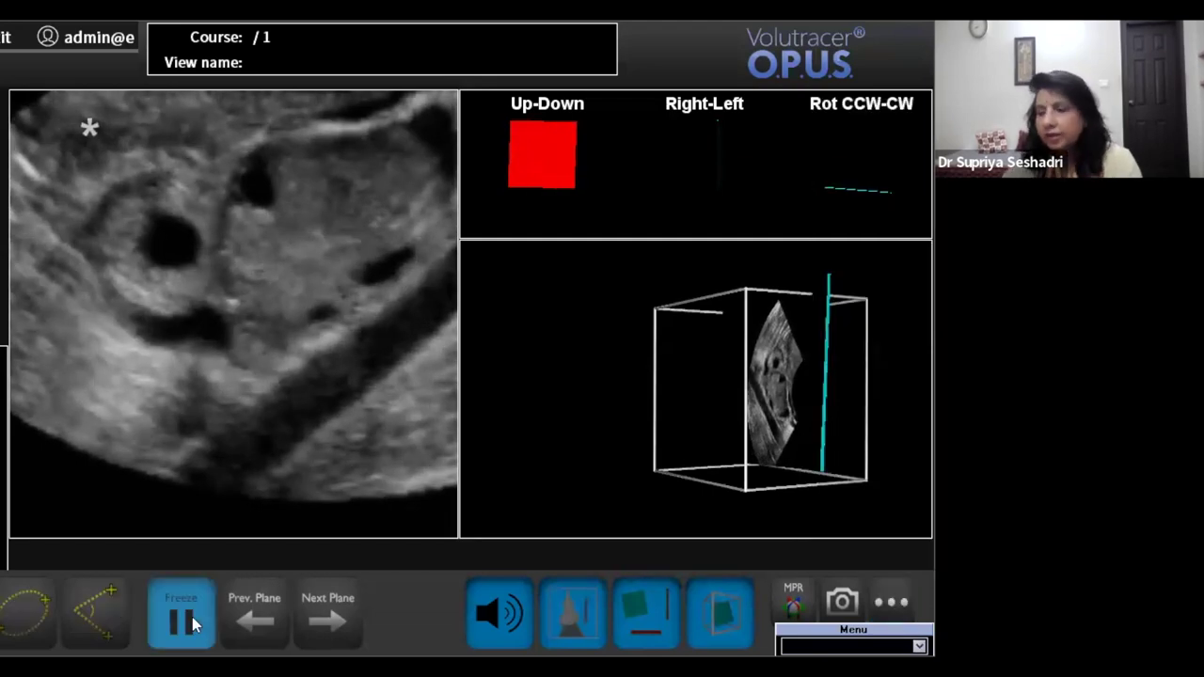
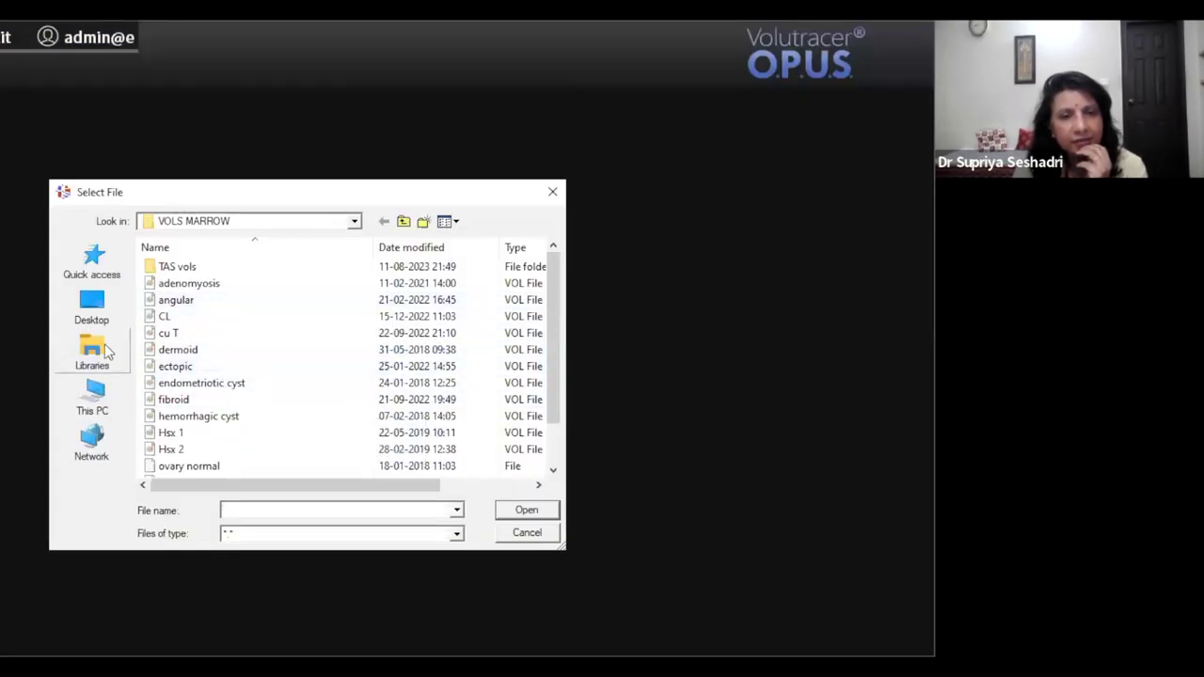
Step: Load the 1 partial ut volume from the 6. UTERINE ANOMALY folder in DAY 2 VOLS BG on drive E
click(94, 395)
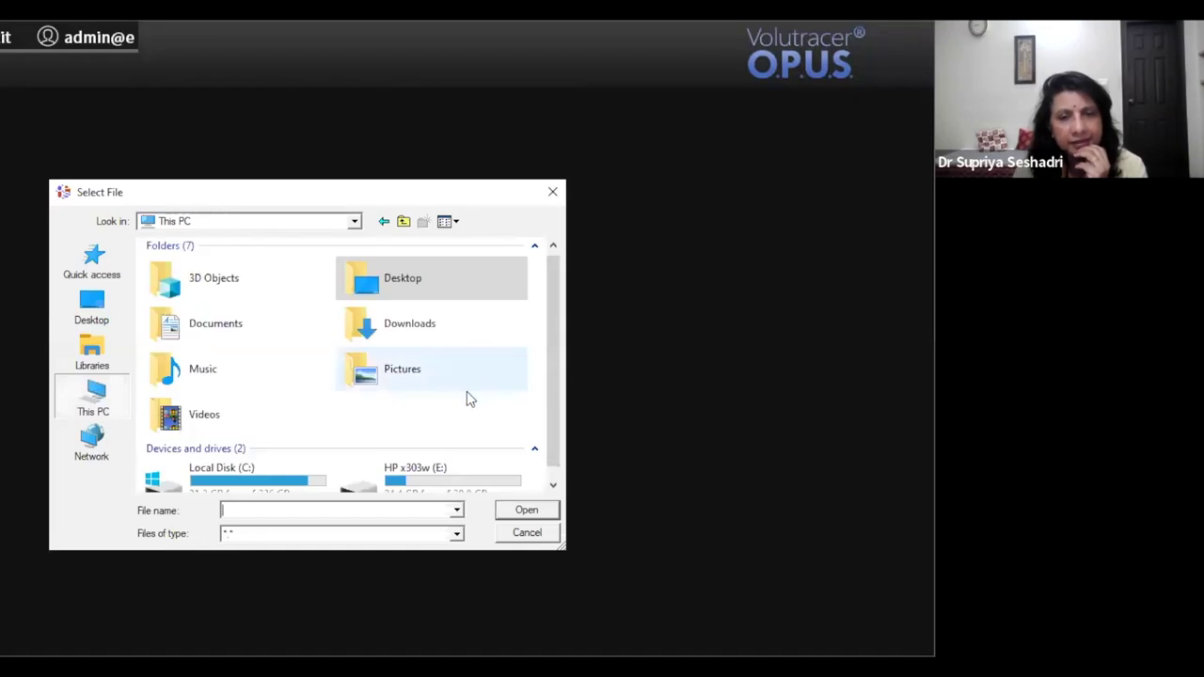
double_click(446, 481)
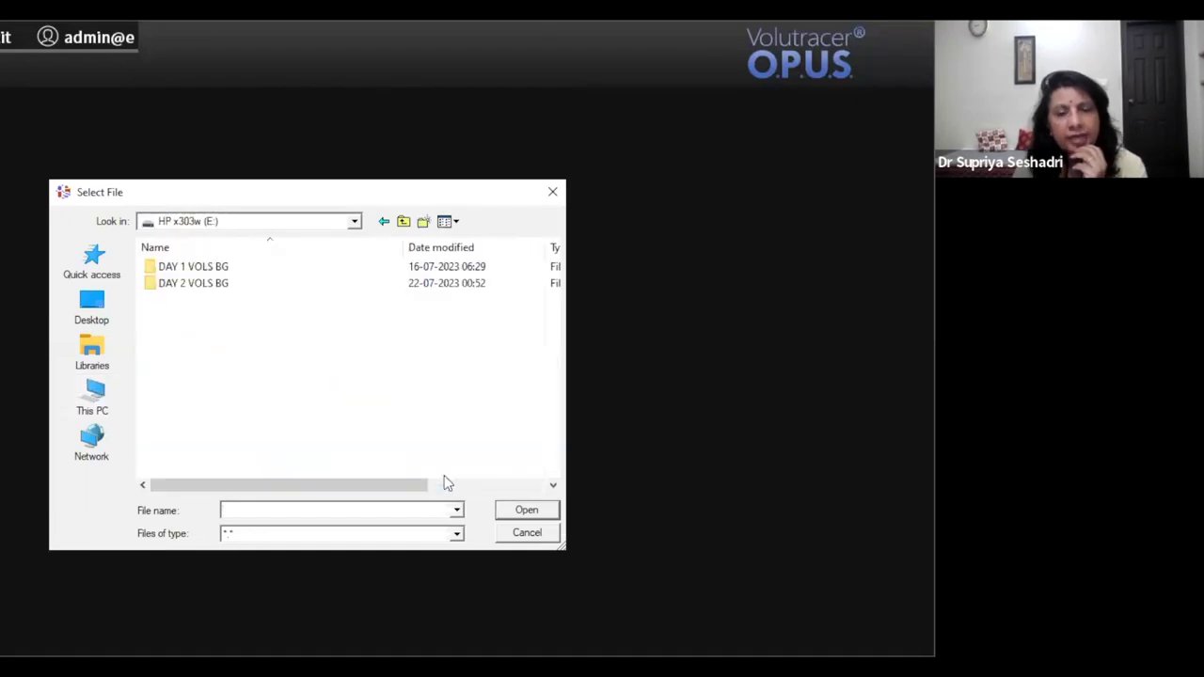
click(209, 283)
double_click(209, 283)
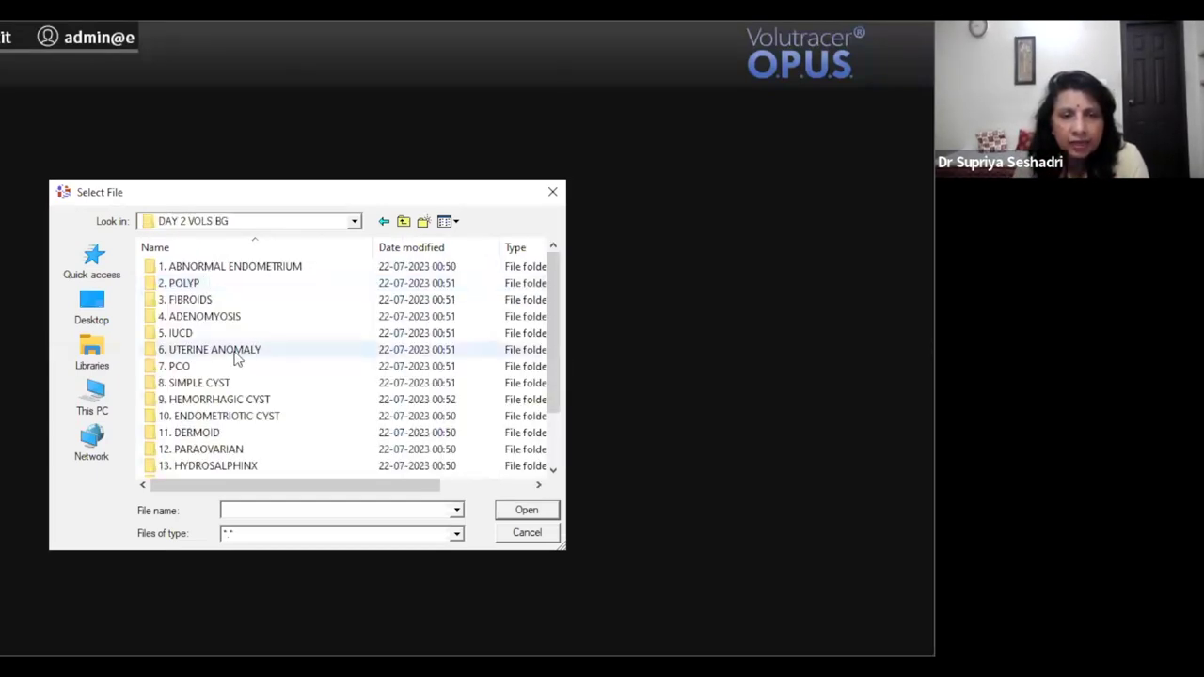
double_click(235, 351)
click(203, 284)
click(529, 516)
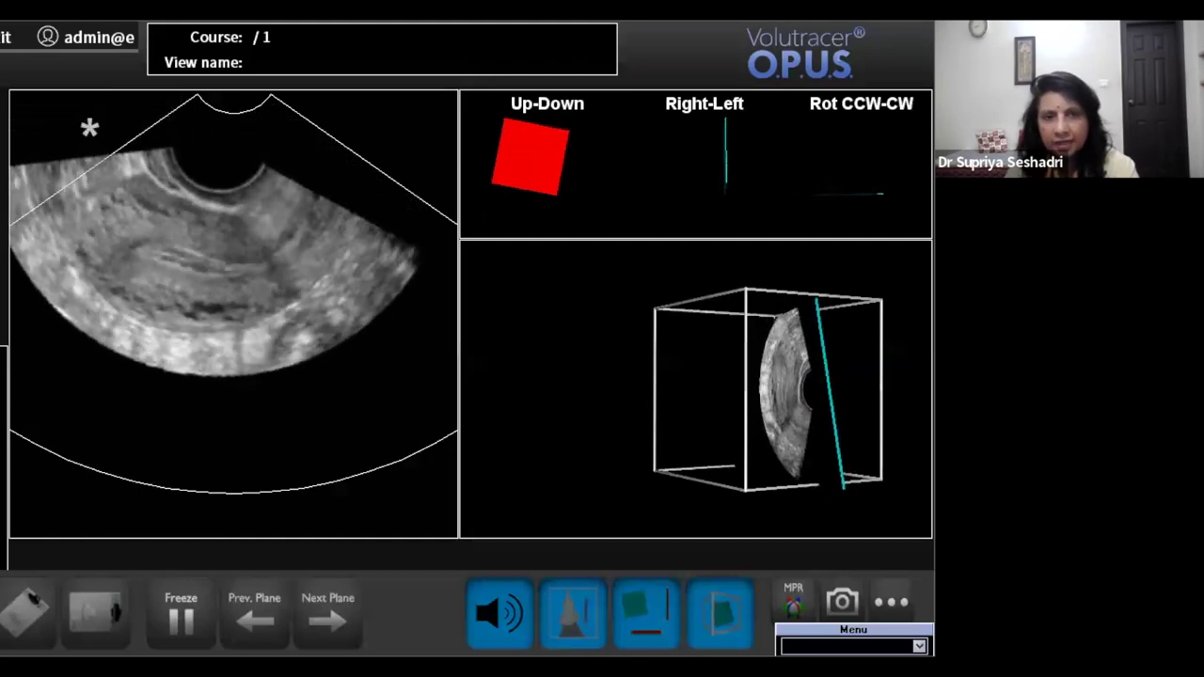
Step: Enlarge the uterine anomaly scan image and hide the Up-Down, Right-Left and rotation indicators
click(890, 600)
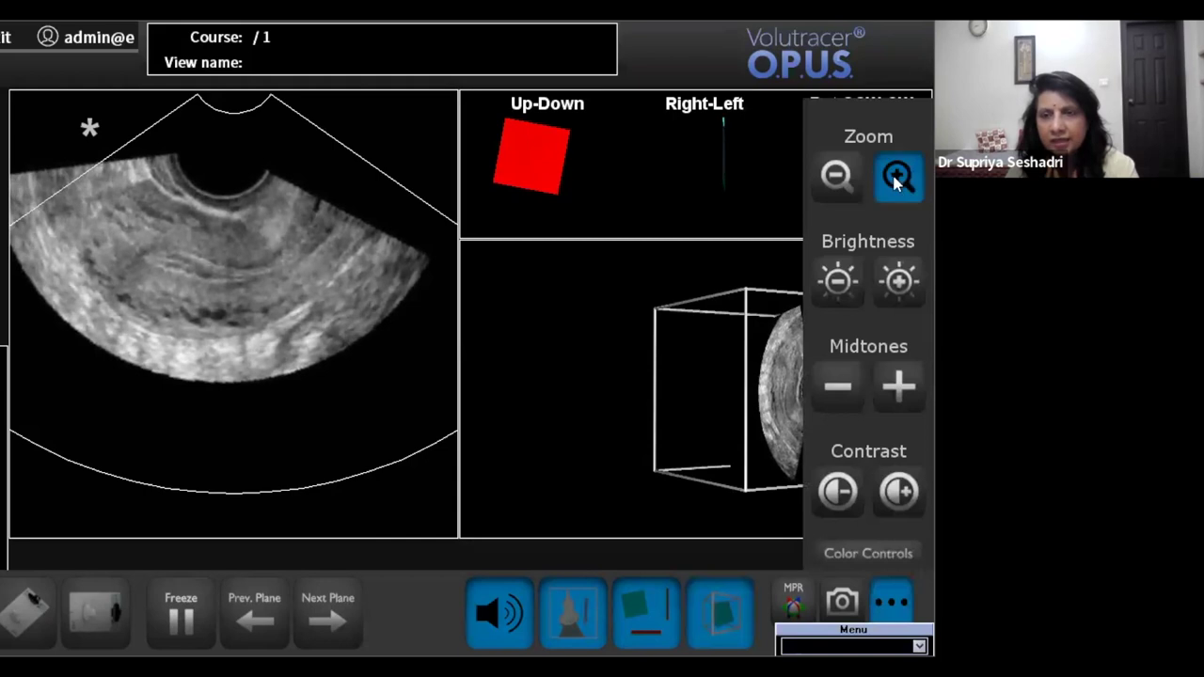
click(897, 178)
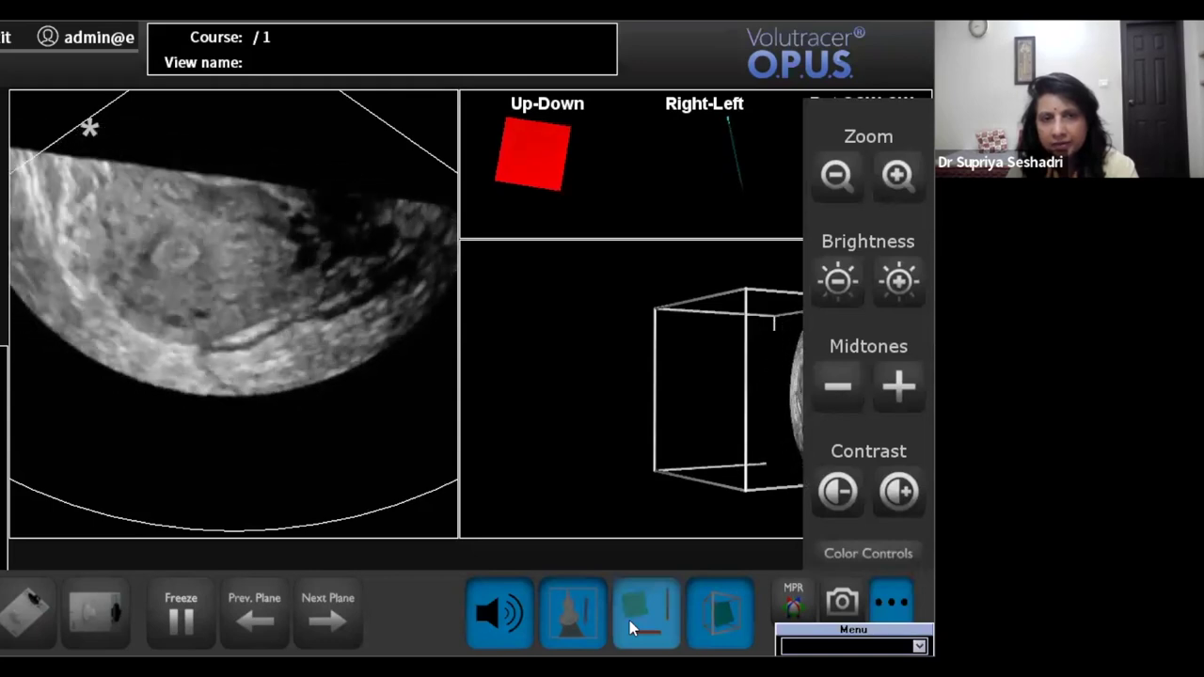
click(629, 620)
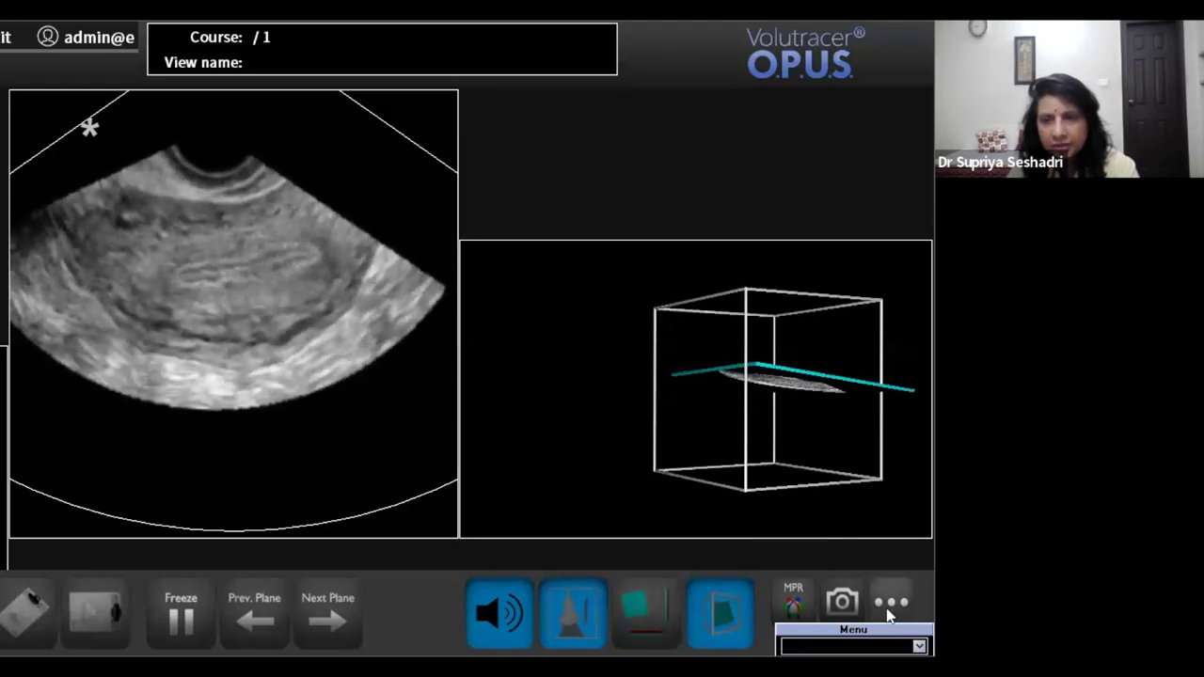
Step: Enlarge the uterus further to show both parts of the endometrial cavity and lower the image brightness
click(895, 605)
click(907, 185)
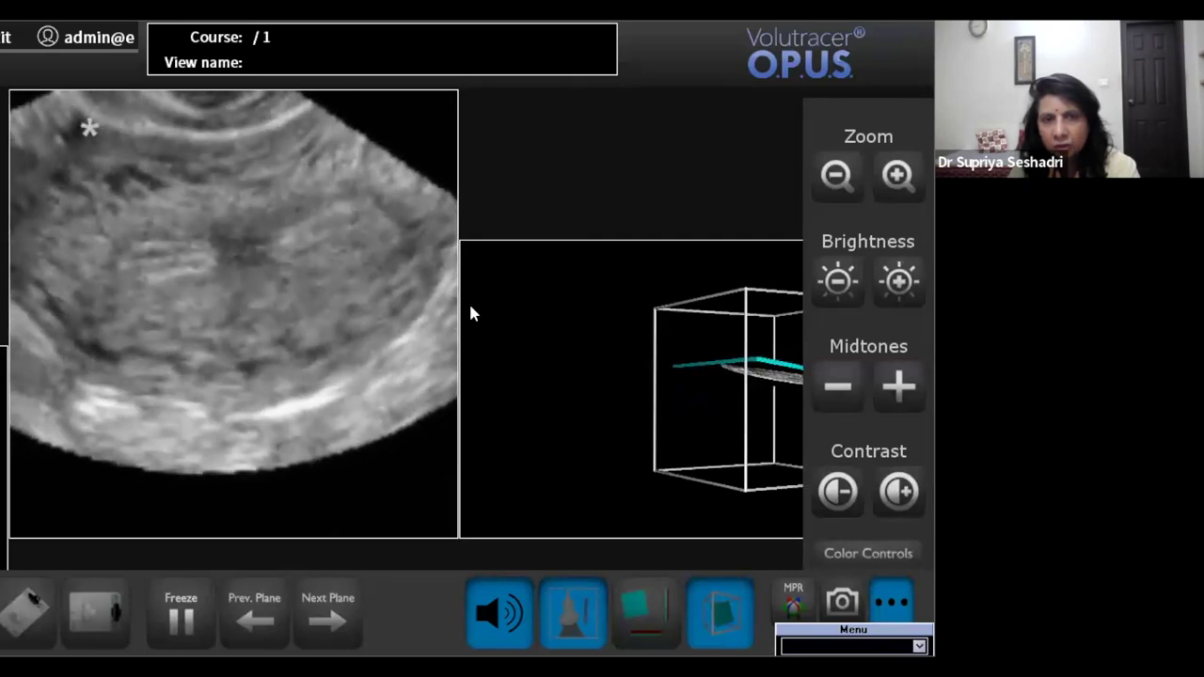
click(839, 284)
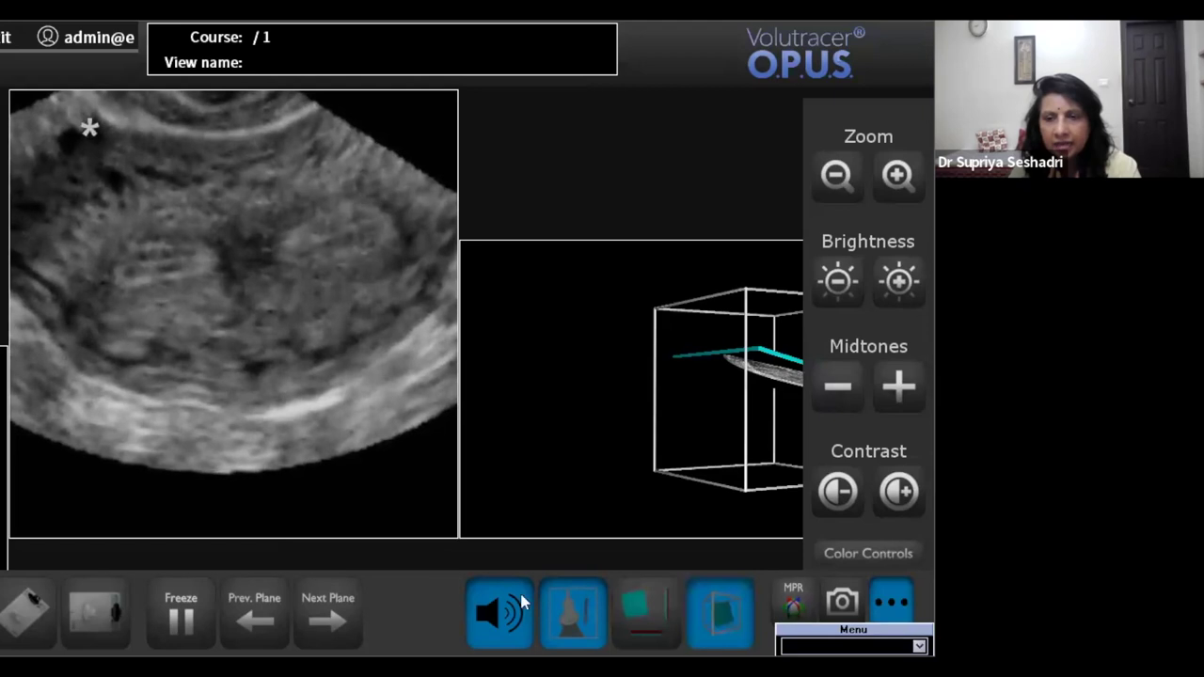
key(space)
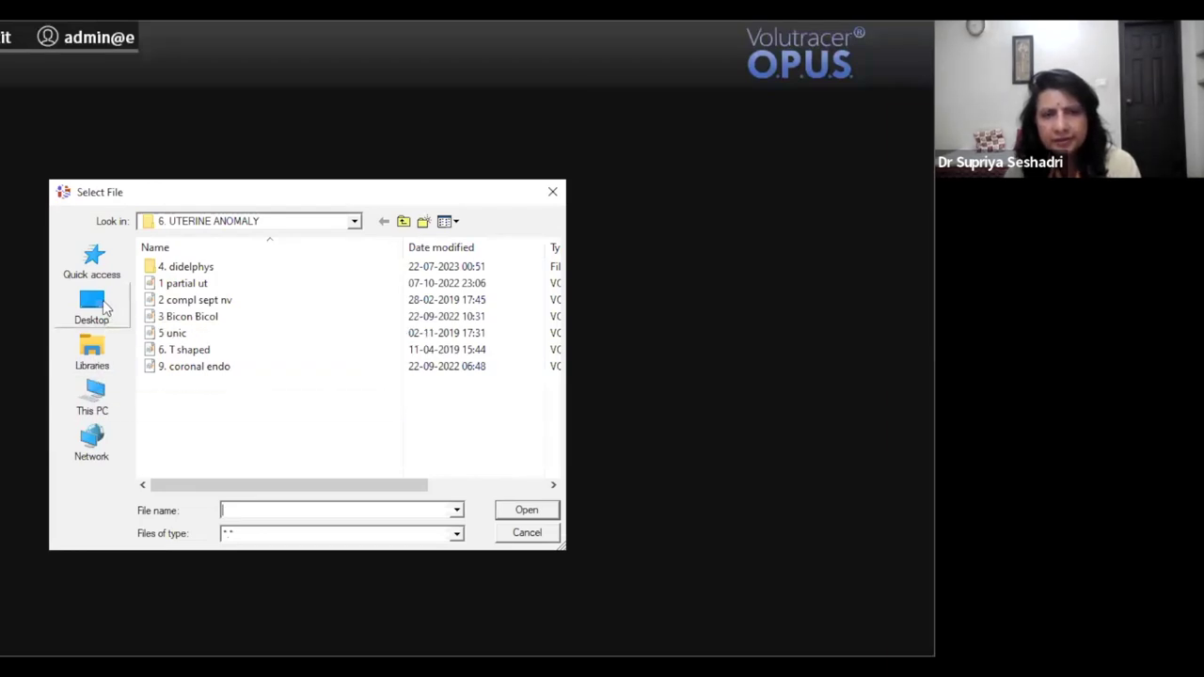
Step: Load the I0000036 volume from the 3 ENDOCYST folder under 10. ENDOMETRIOTIC CYST in DAY 2 VOLS BG and enlarge its scan image
click(92, 397)
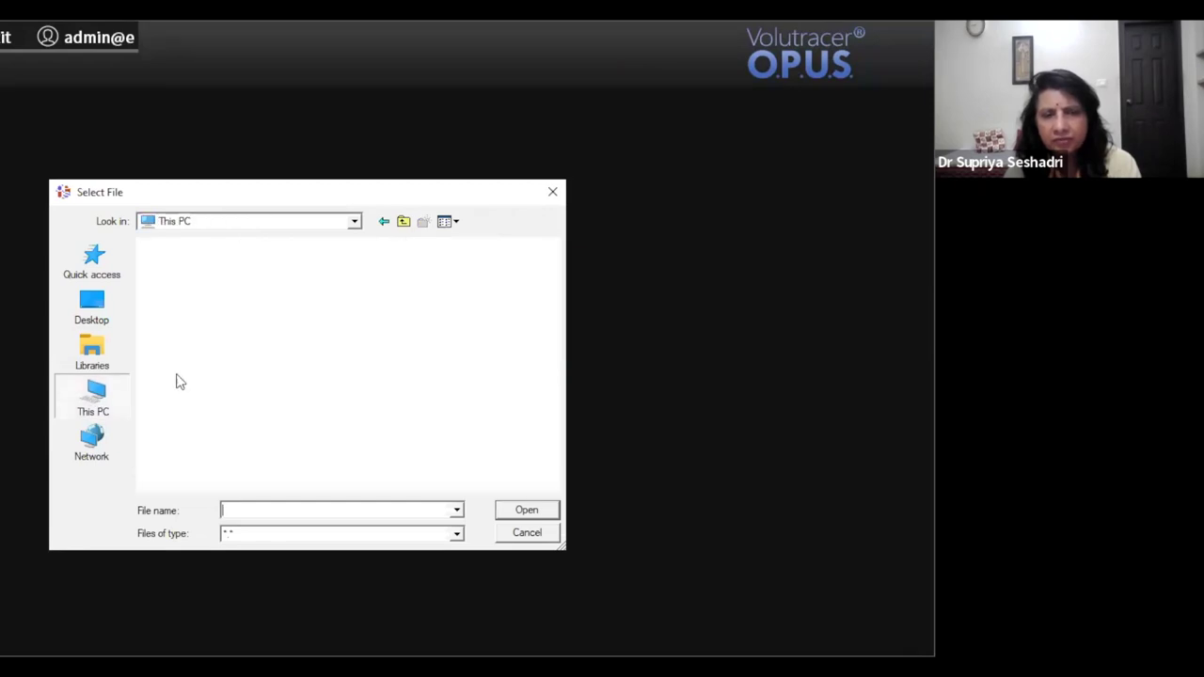
double_click(428, 473)
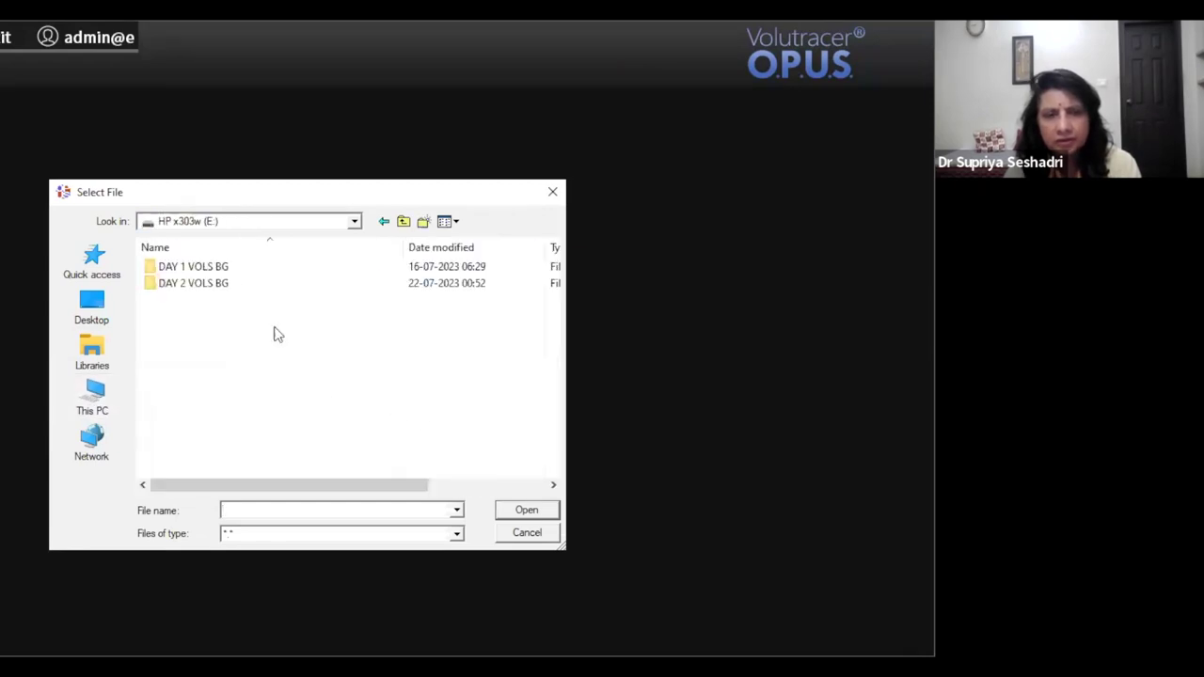
double_click(217, 293)
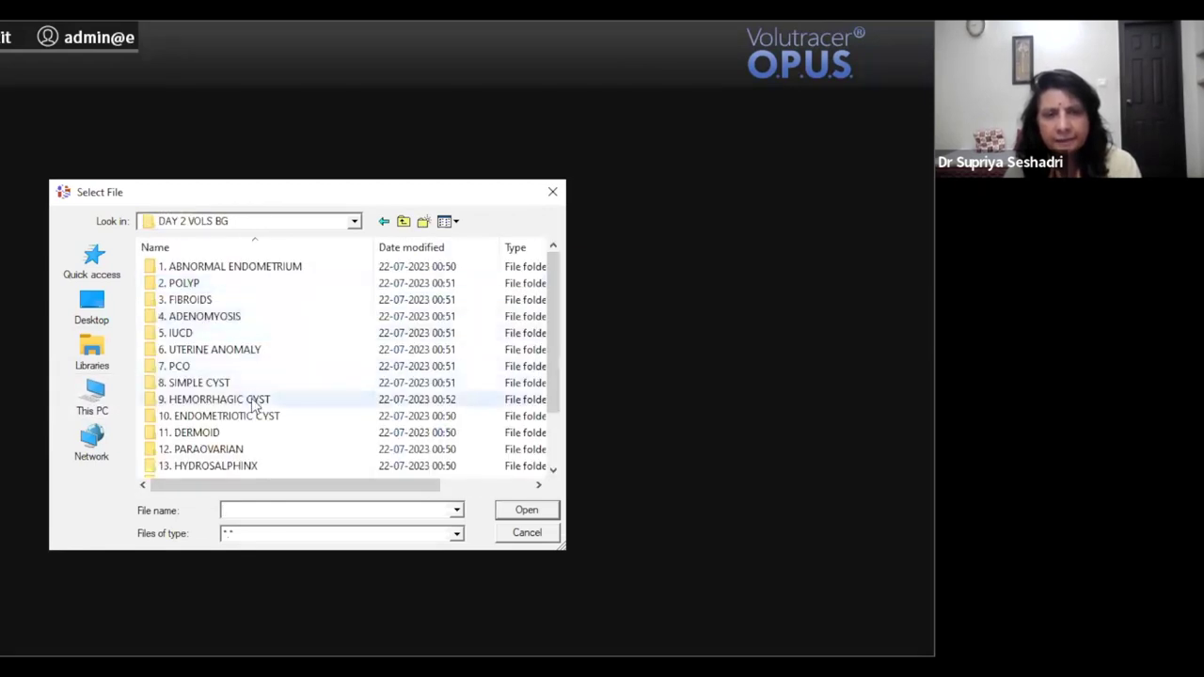
double_click(250, 419)
click(212, 269)
double_click(212, 269)
click(194, 286)
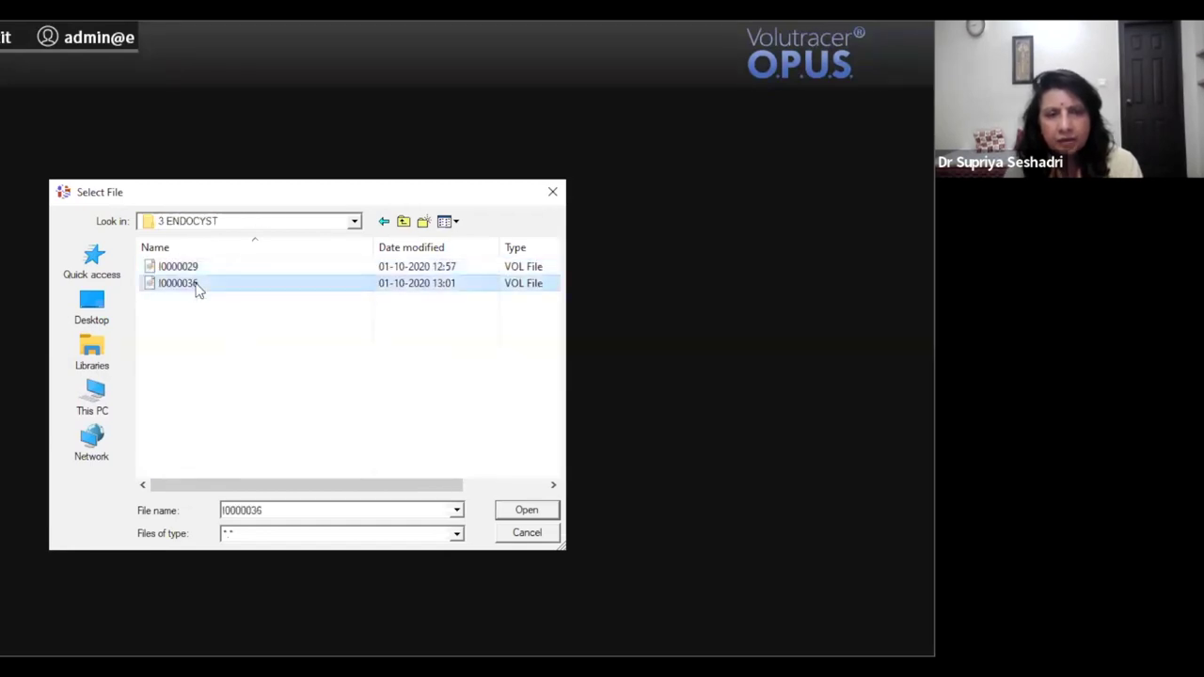
click(526, 511)
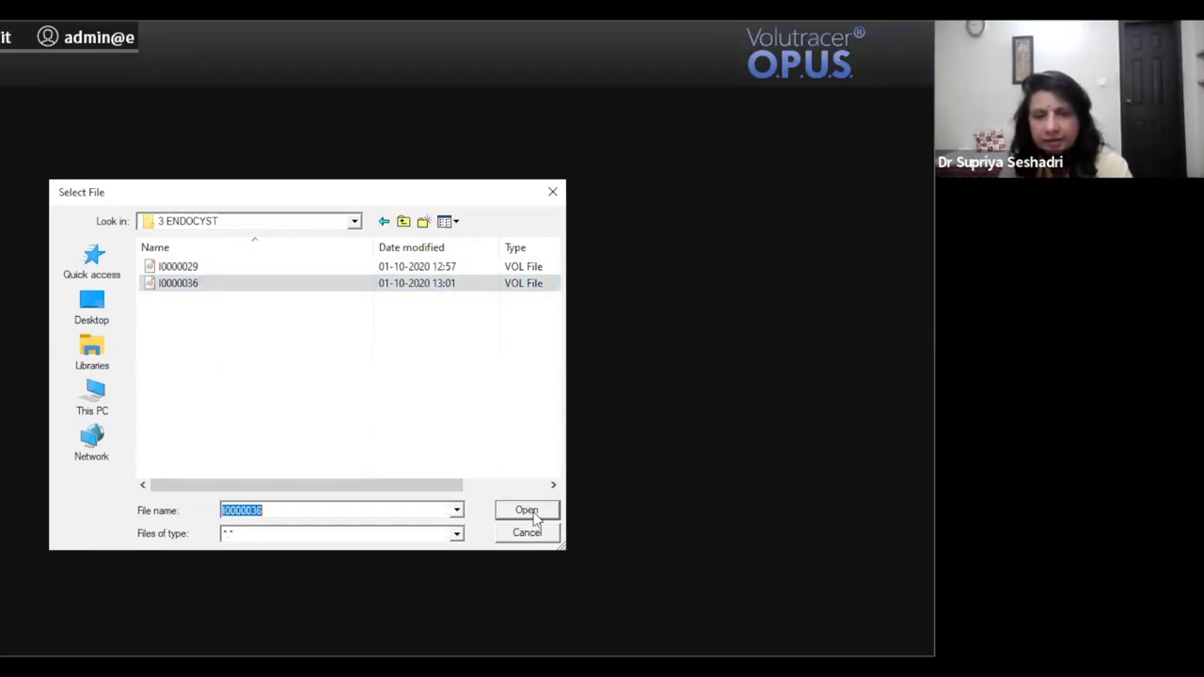
click(532, 516)
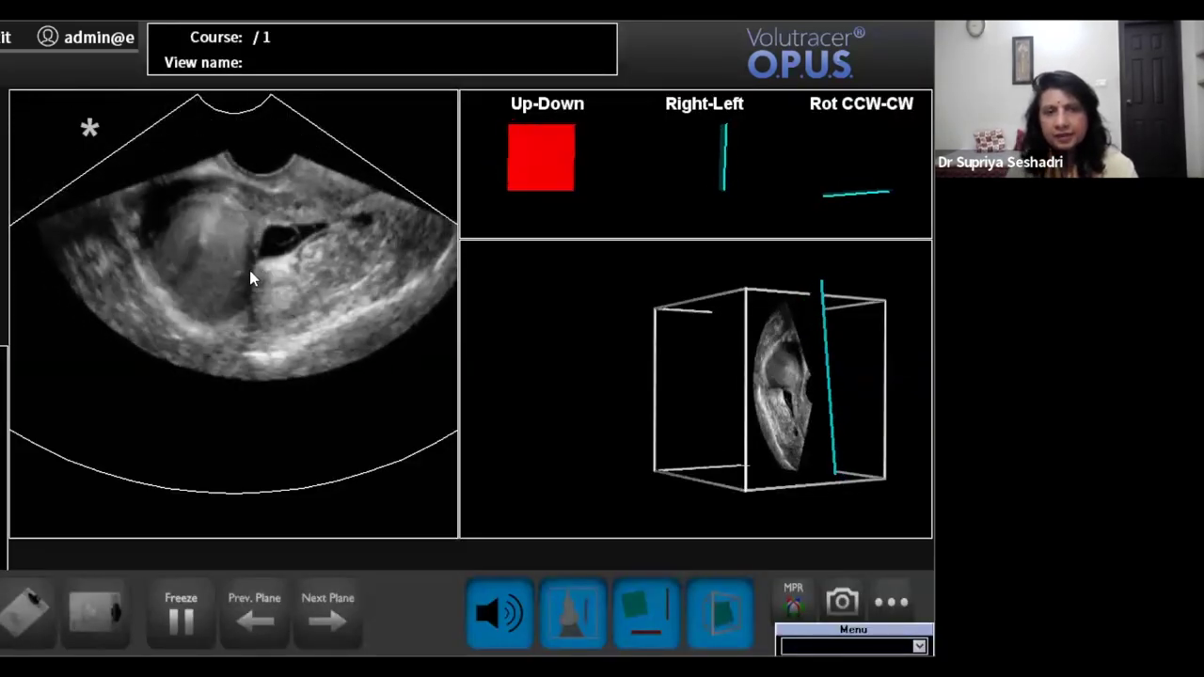
click(888, 600)
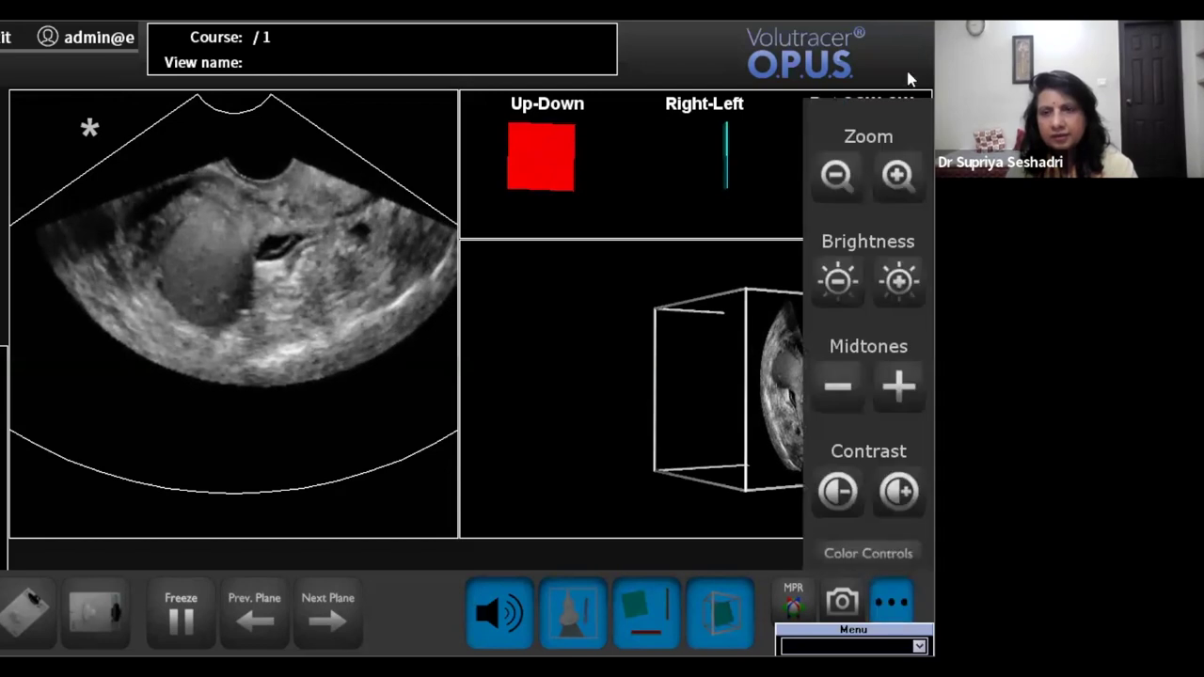
click(898, 176)
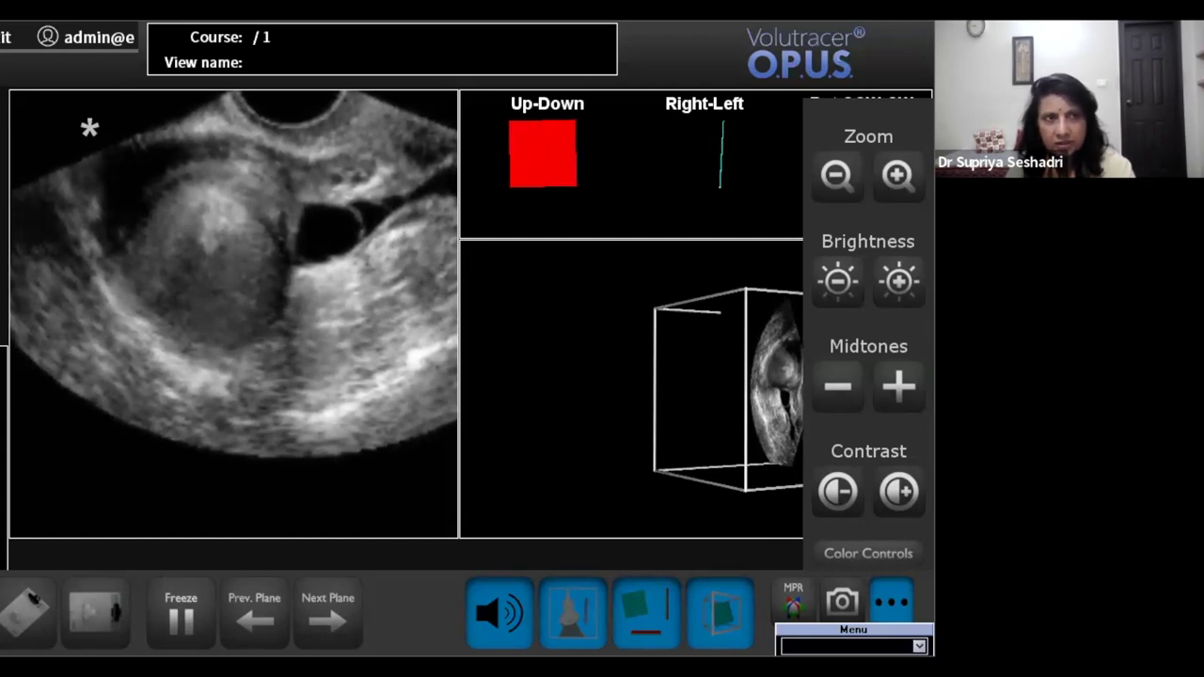
Step: Enlarge the scan image showing the uterus with the dark fluid pocket behind it
click(891, 601)
click(902, 179)
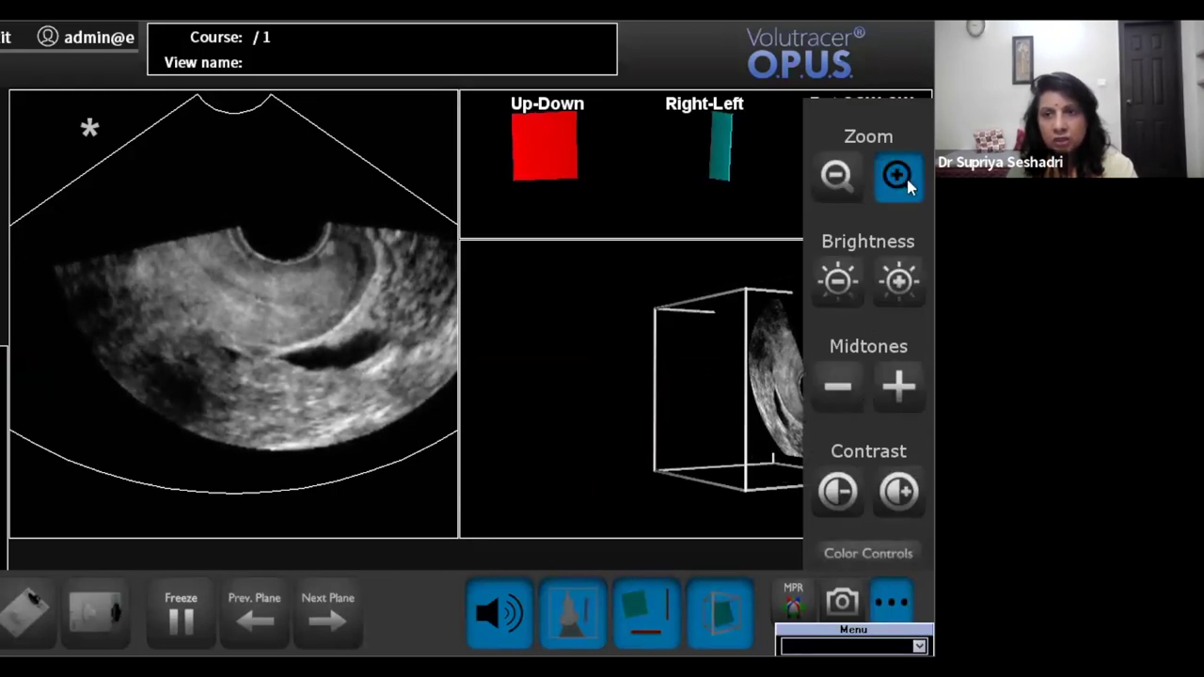
click(903, 179)
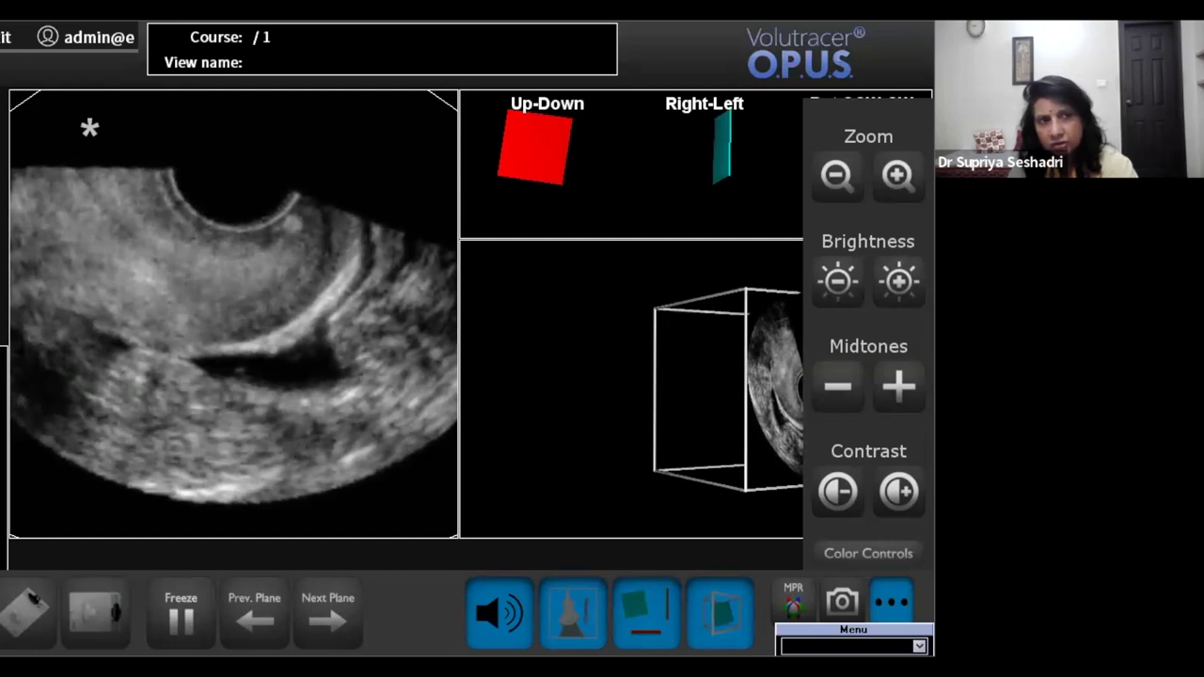
Step: Return to volume selection and go up to the 10. ENDOMETRIOTIC CYST folder
key(space)
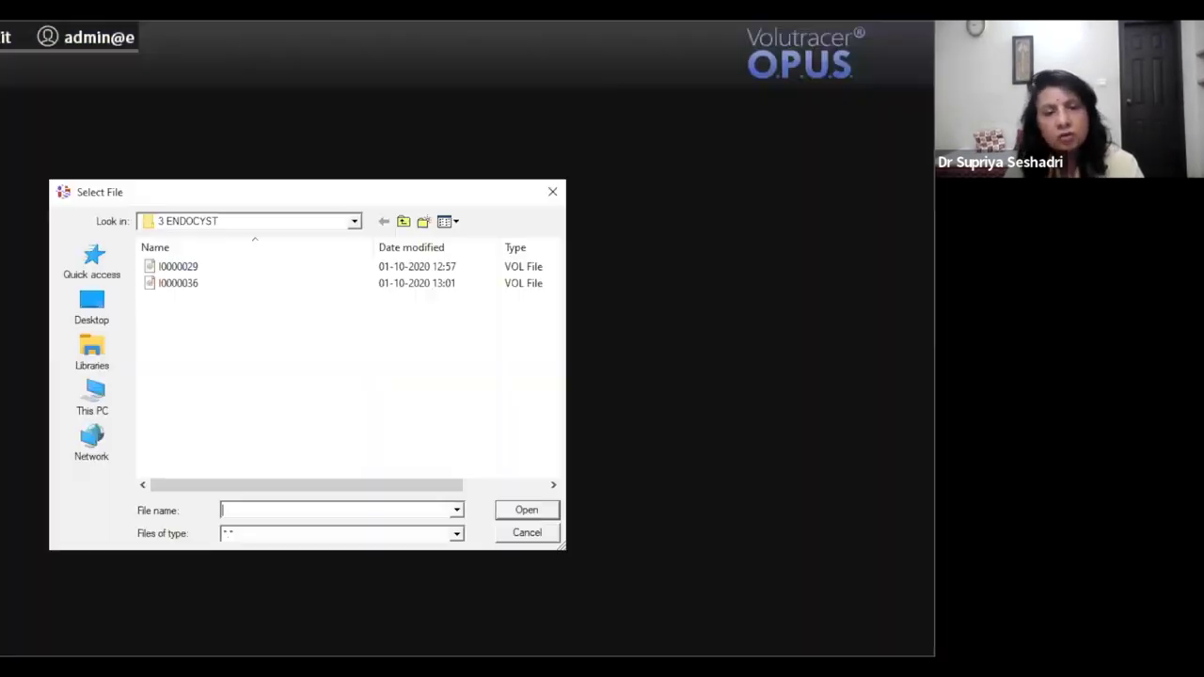
click(403, 223)
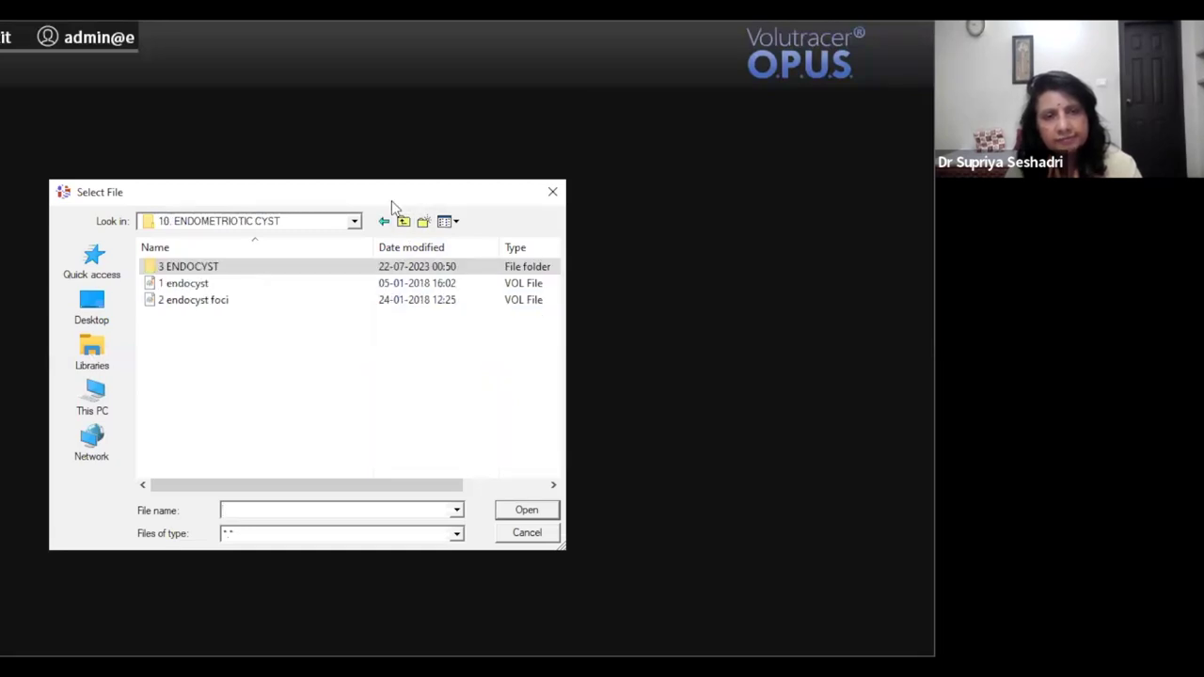